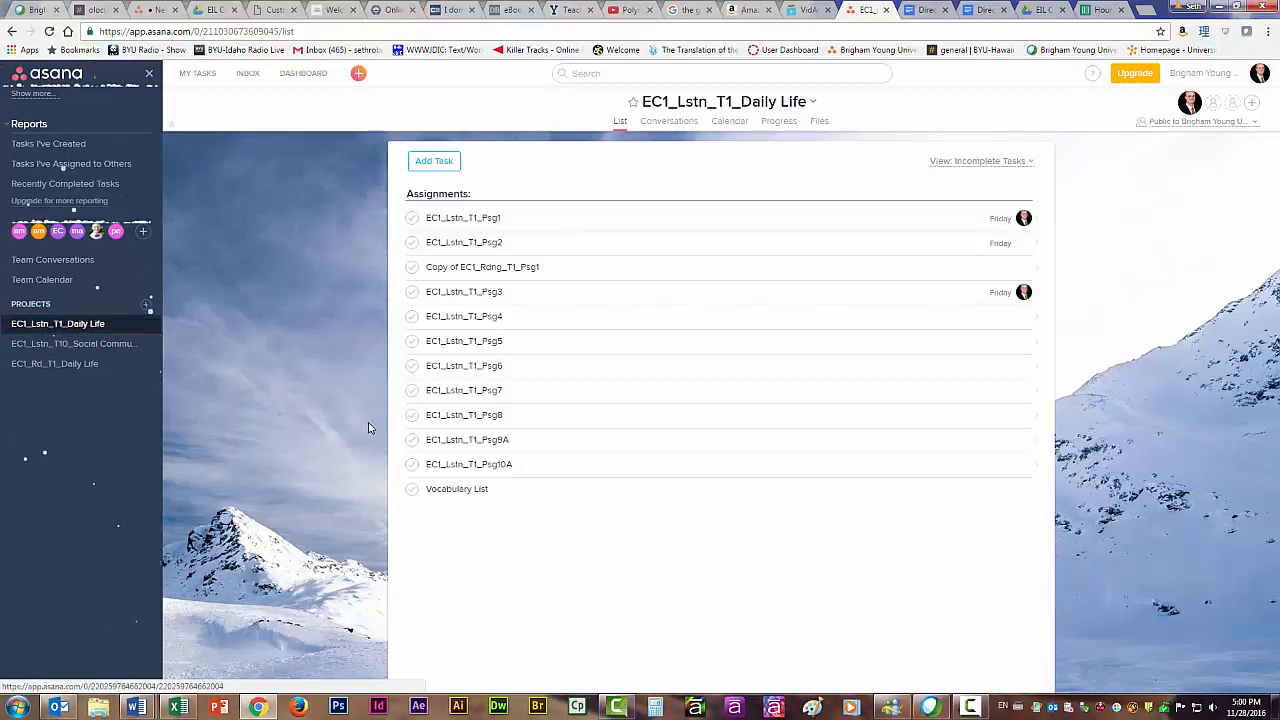
# View the task lists of the EC1_Lstn_T10_Social Communication and EC1_Lstn_T1_Daily Life projects.
pyautogui.click(115, 347)
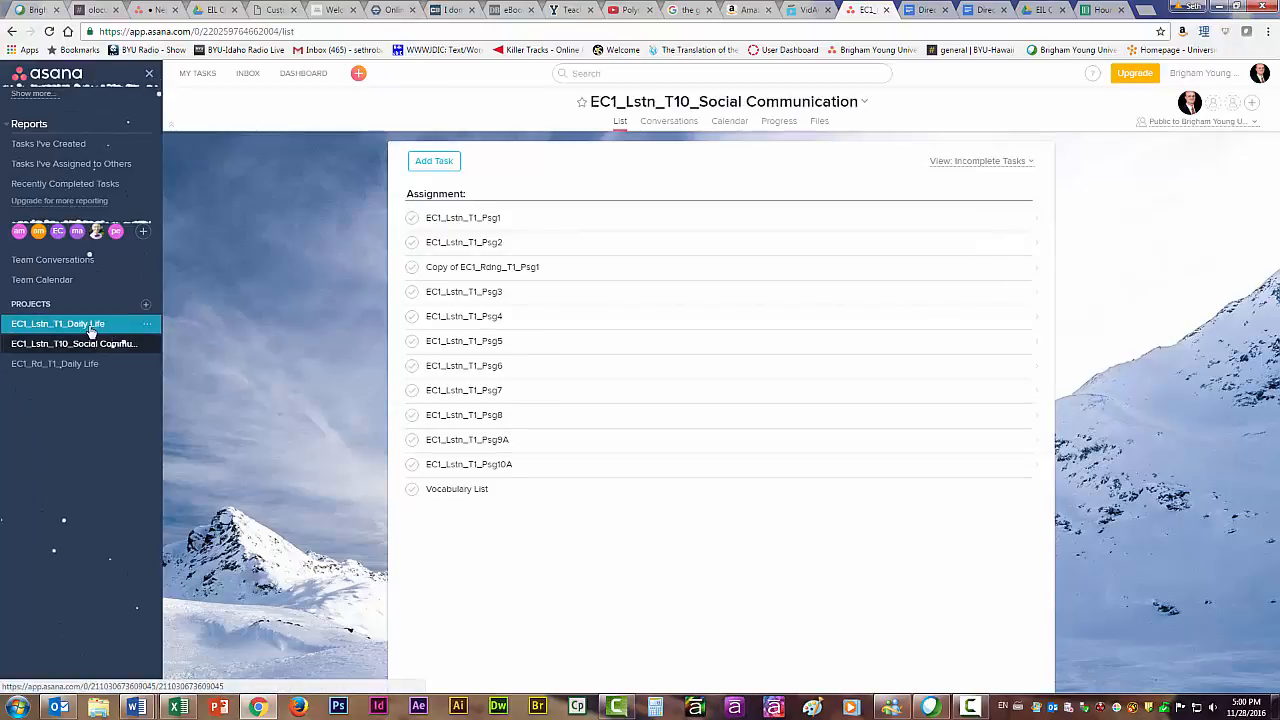
pyautogui.click(90, 328)
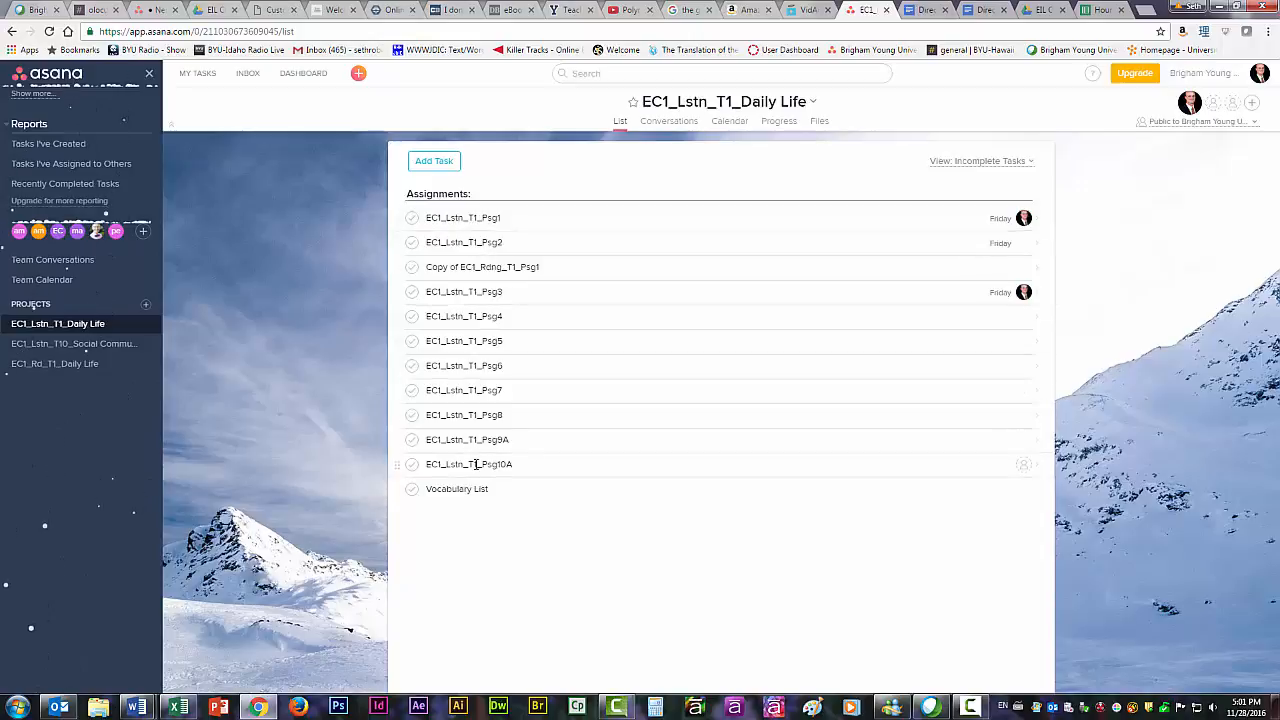
# Delete the comment asking about the weather from the project's "This is a test" conversation.
pyautogui.click(667, 121)
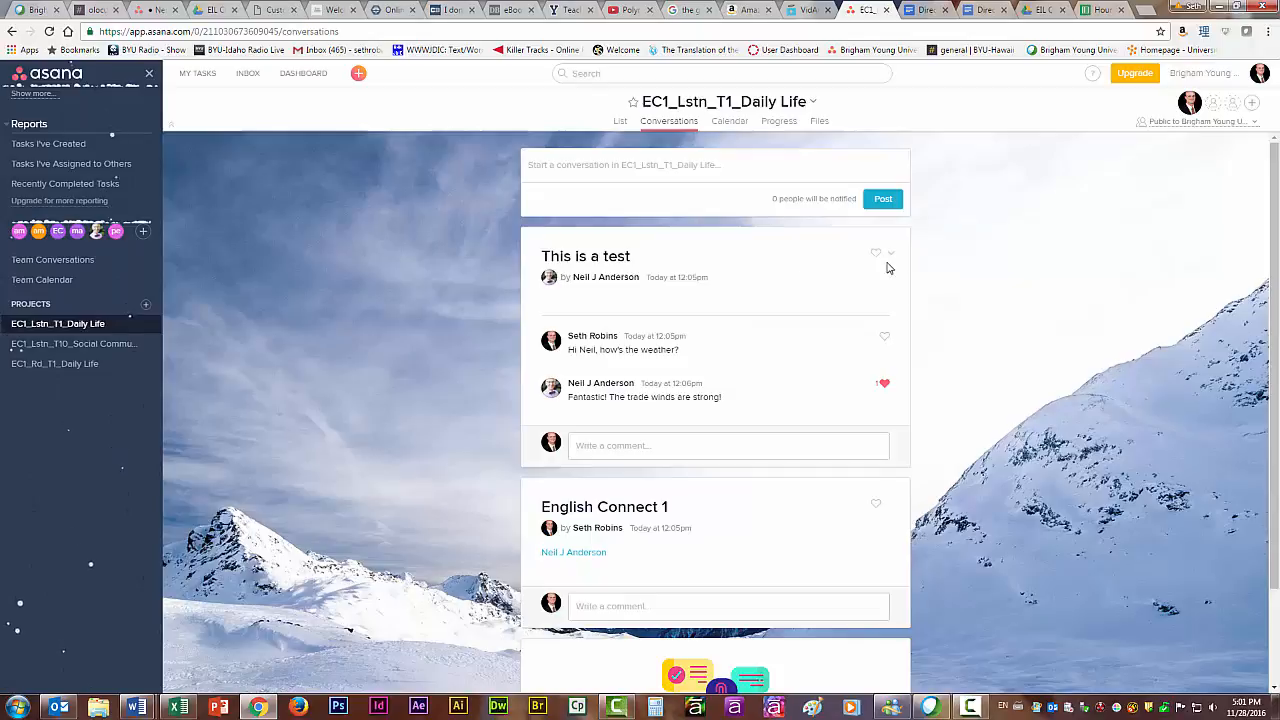
pyautogui.click(898, 337)
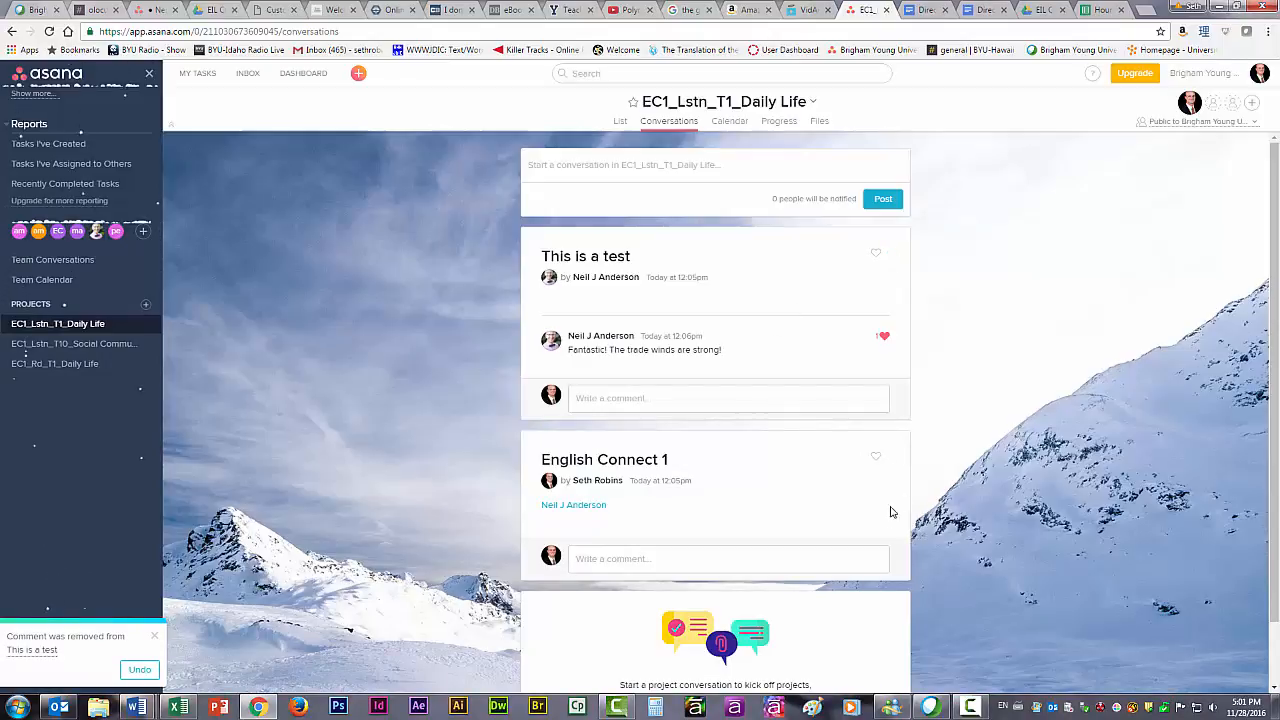
# Review the project's calendar, progress and files views, and return to its task list.
pyautogui.click(729, 121)
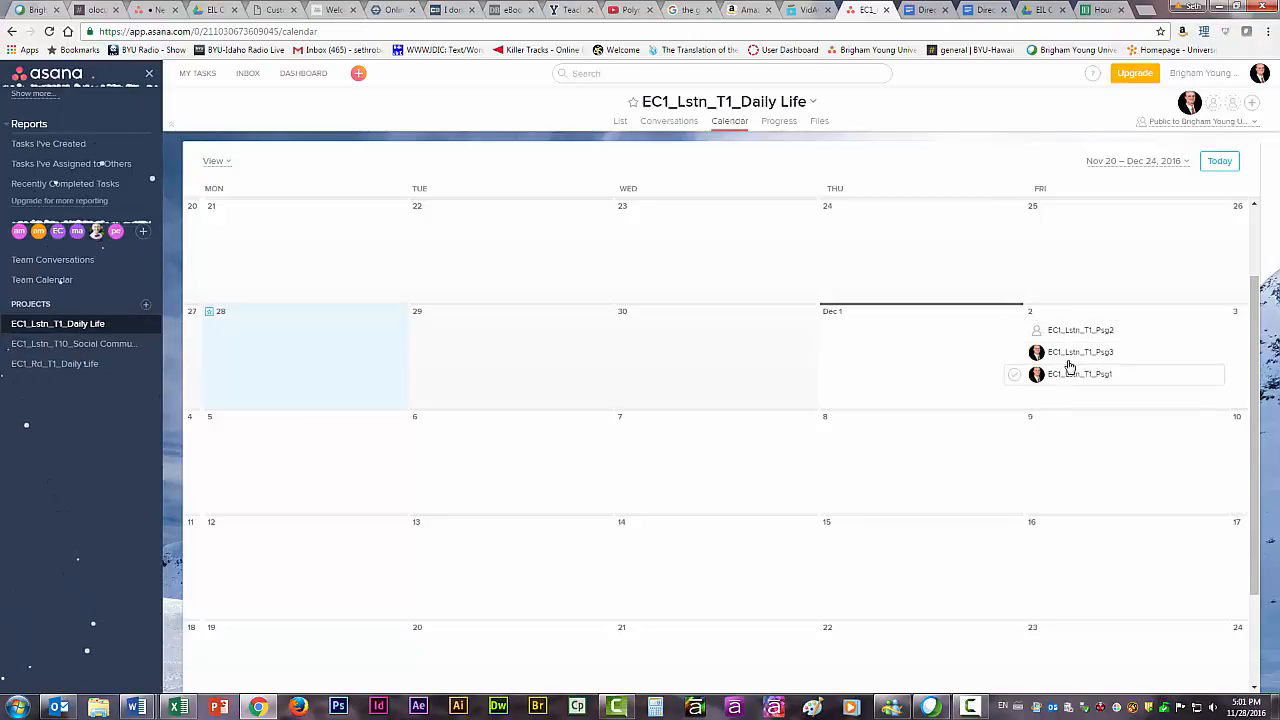
pyautogui.click(779, 123)
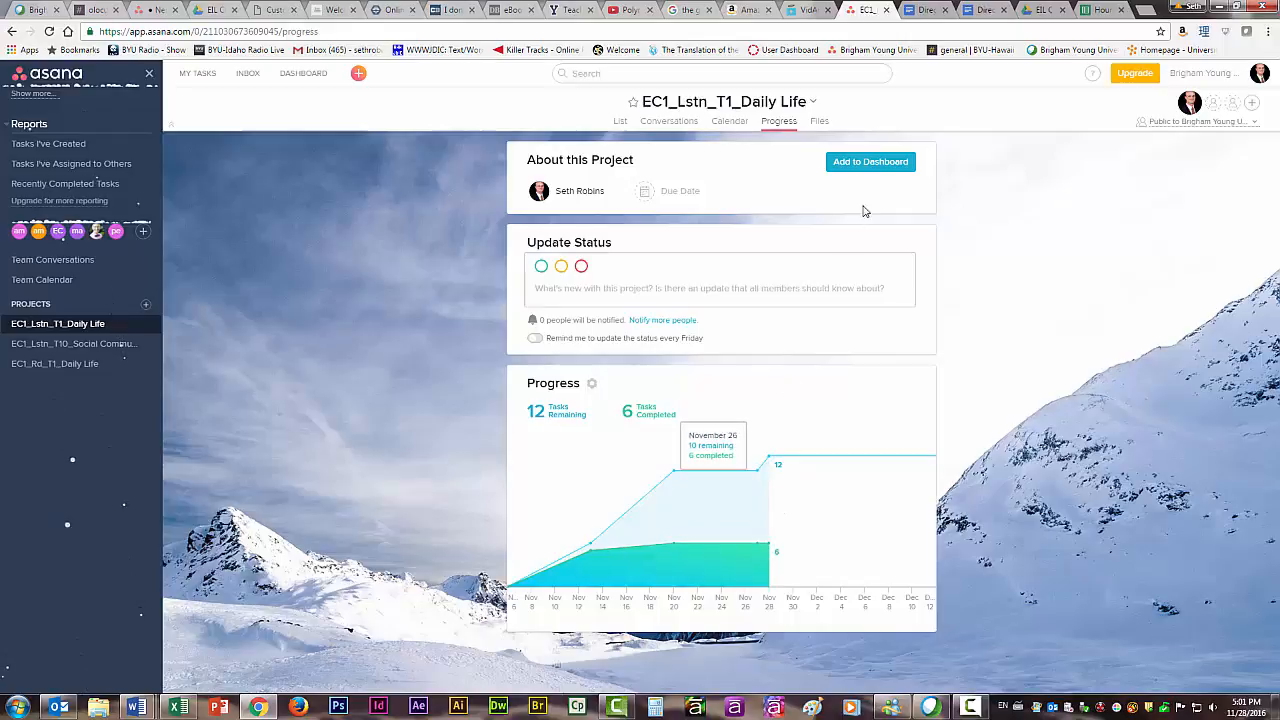
pyautogui.click(819, 121)
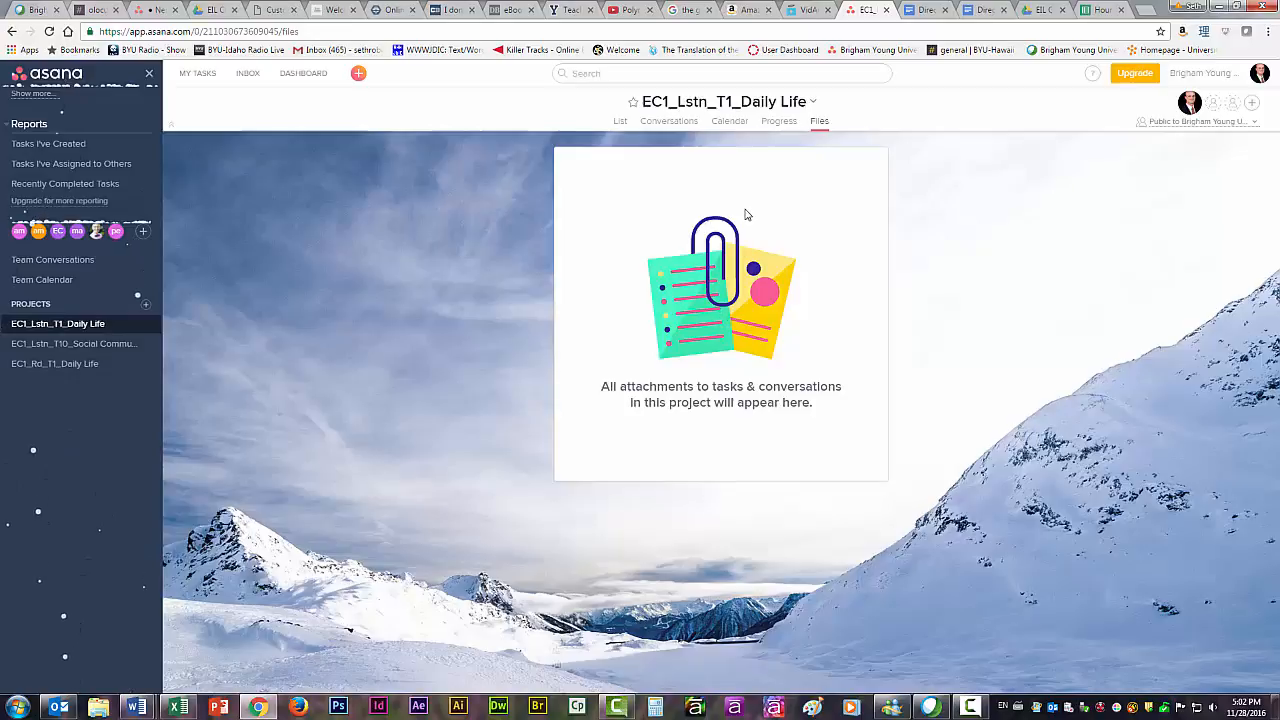
pyautogui.click(620, 122)
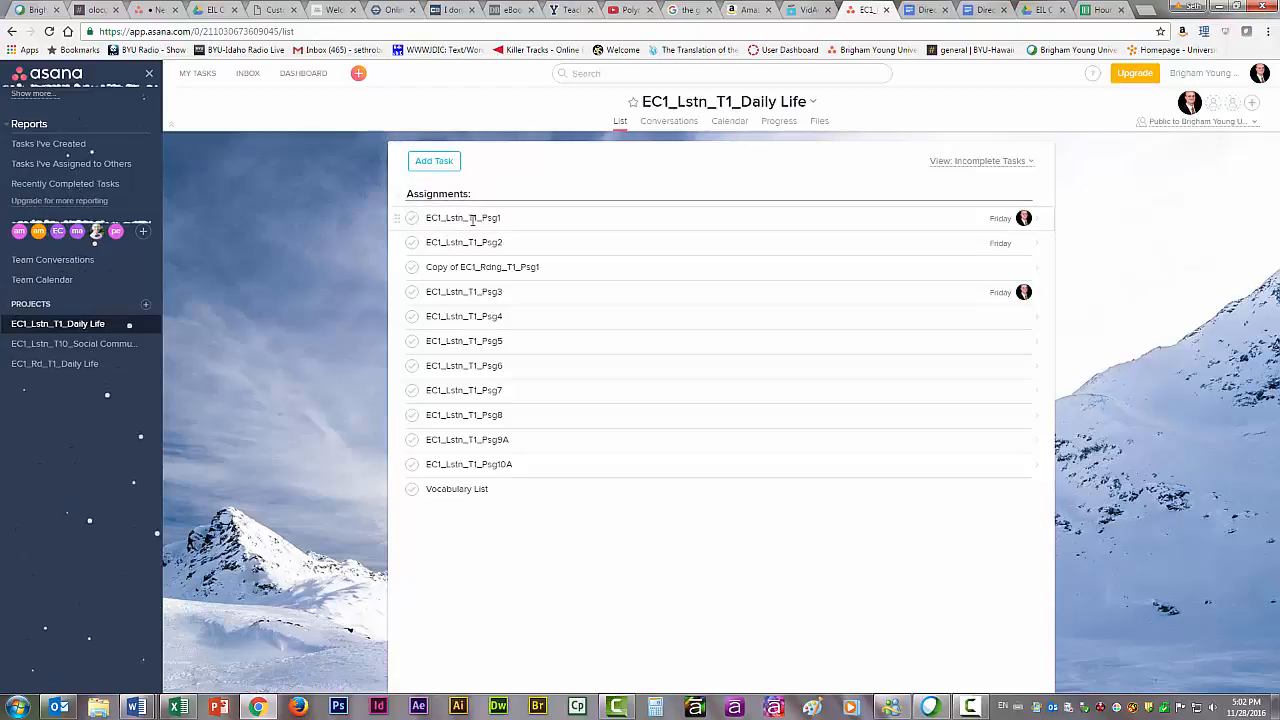
# Add a new task named "Task #1" above the Assignments section, with a blank task below it.
pyautogui.click(450, 168)
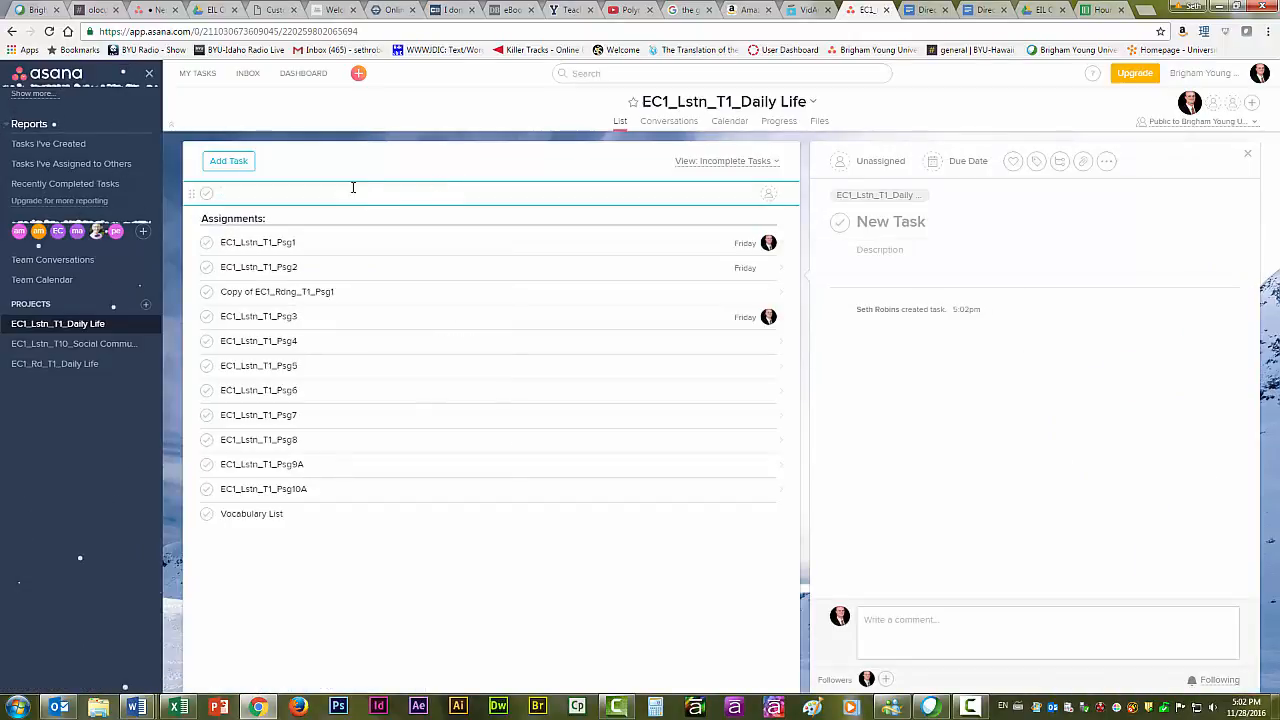
pyautogui.write('Task #1')
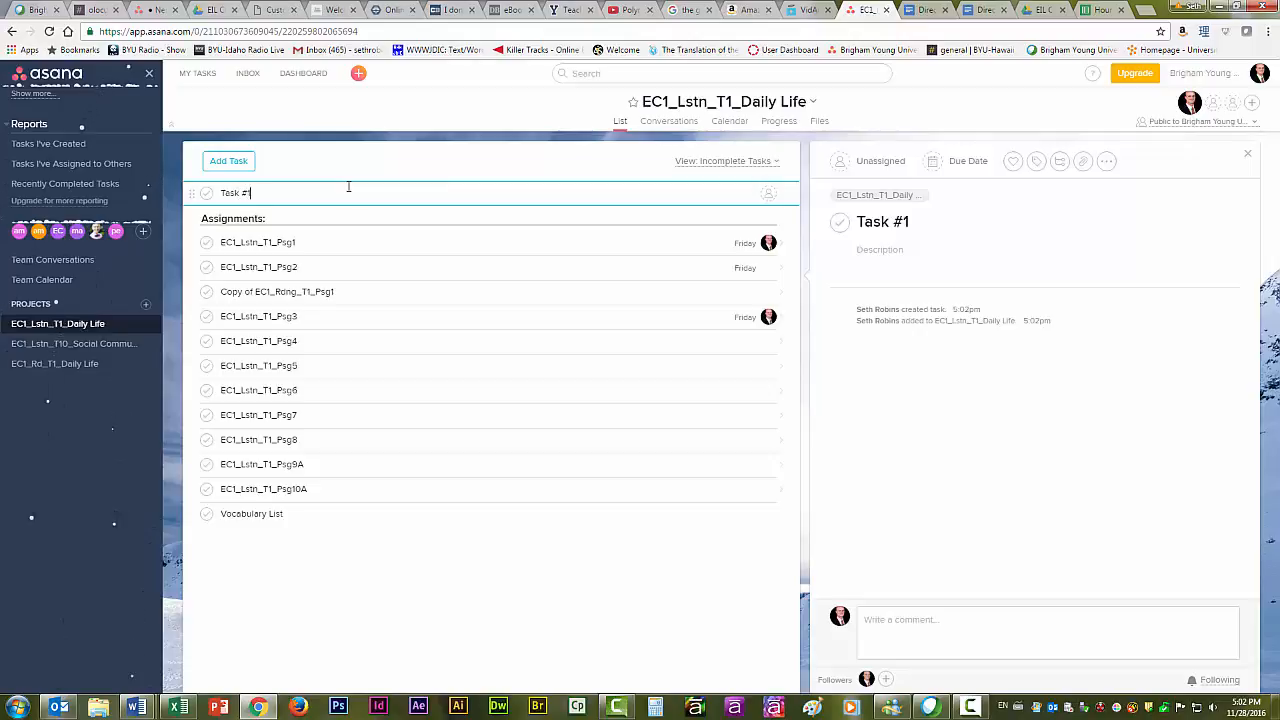
pyautogui.press('Return')
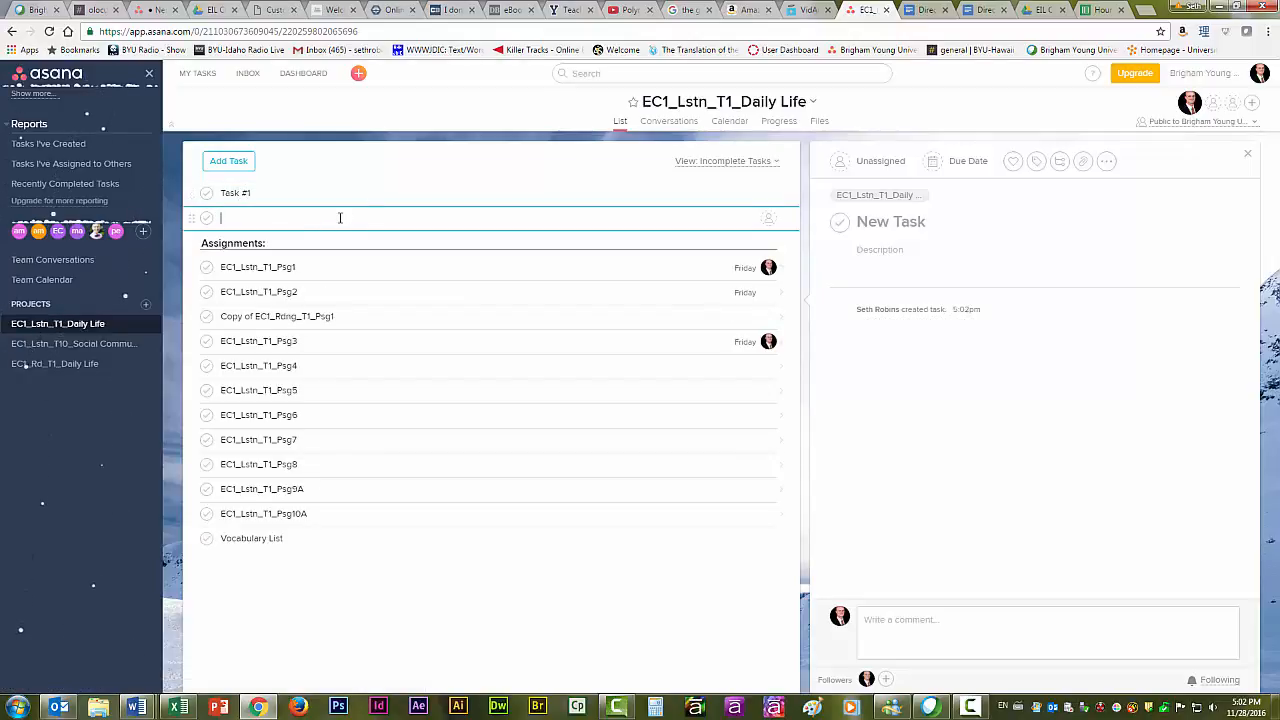
# Assign Task #1 to the second team member in the suggested assignees.
pyautogui.click(276, 193)
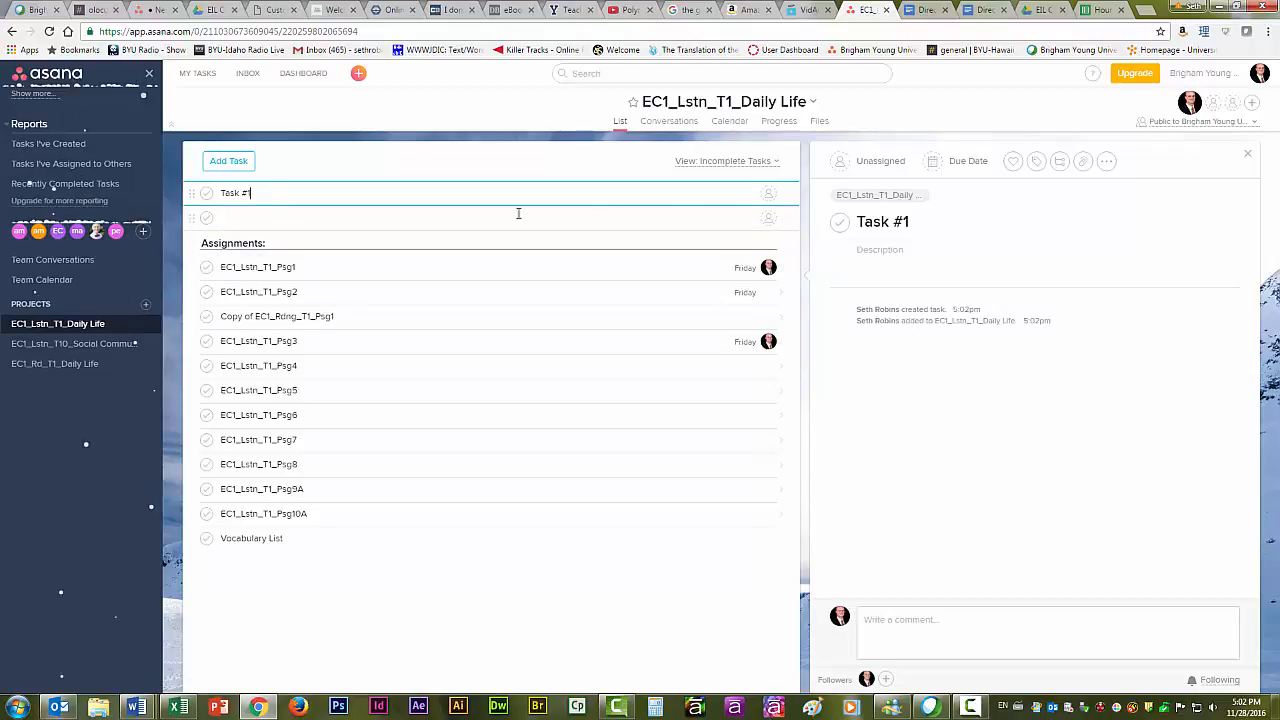
pyautogui.click(871, 165)
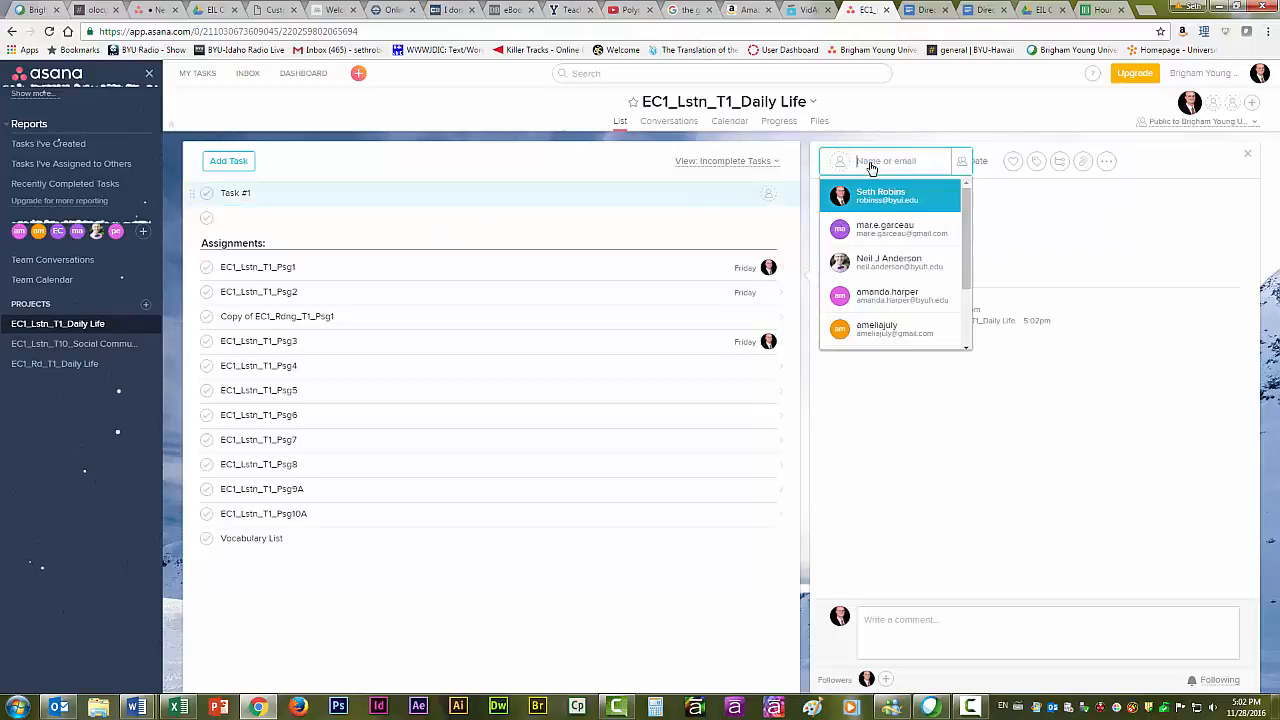
pyautogui.moveTo(967, 192)
pyautogui.mouseDown()
pyautogui.moveTo(967, 216)
pyautogui.moveTo(965, 199)
pyautogui.mouseUp()
pyautogui.click(913, 228)
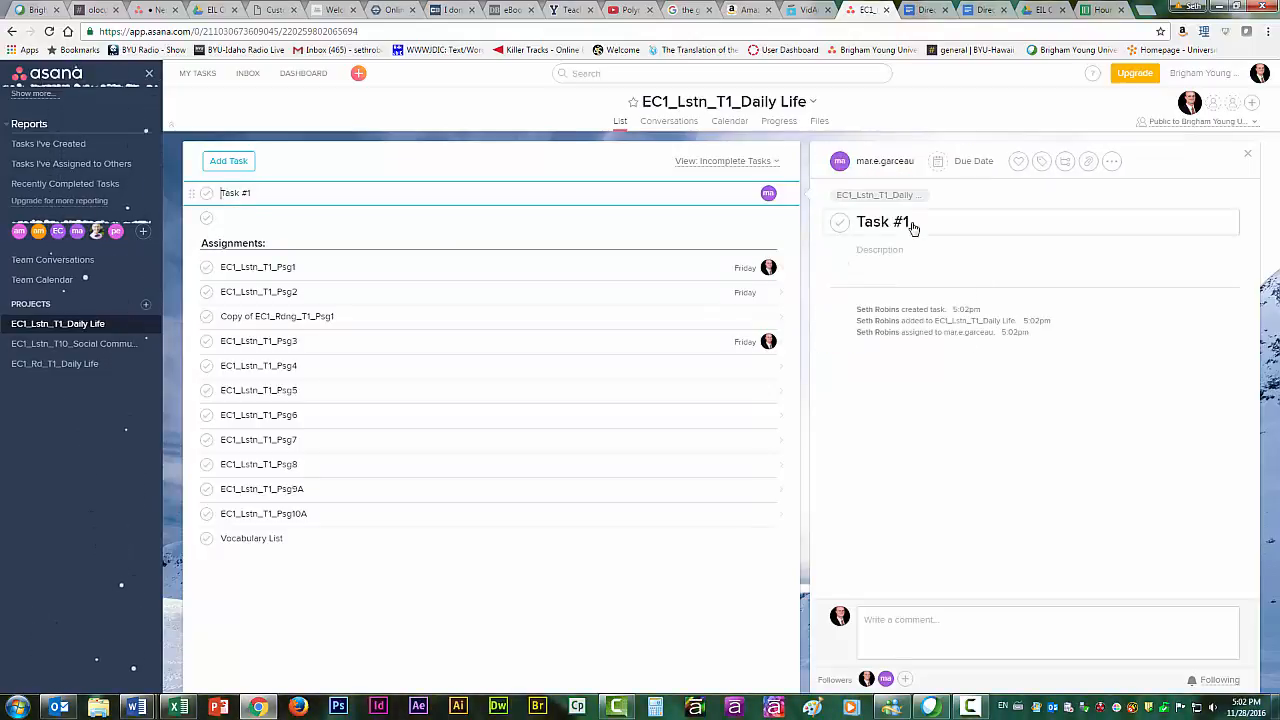
# Assign copies of Task #1 to two more team members in addition to the current assignee.
pyautogui.click(900, 163)
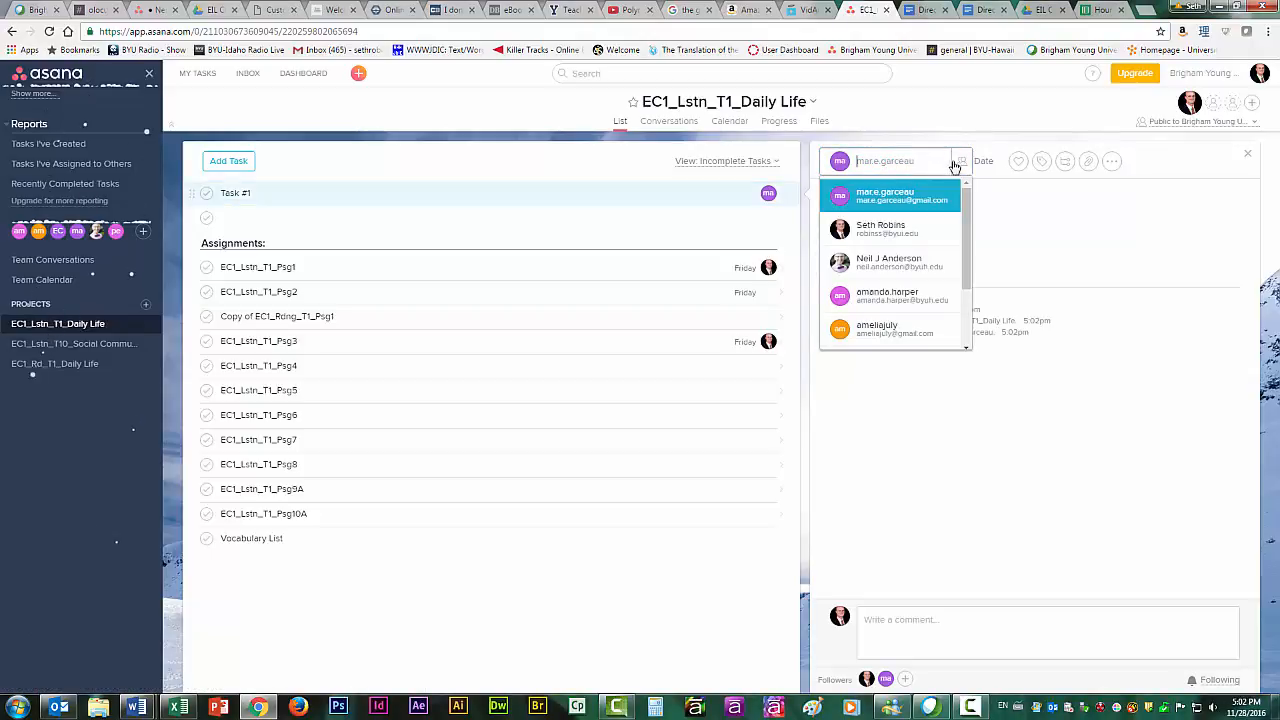
pyautogui.click(961, 161)
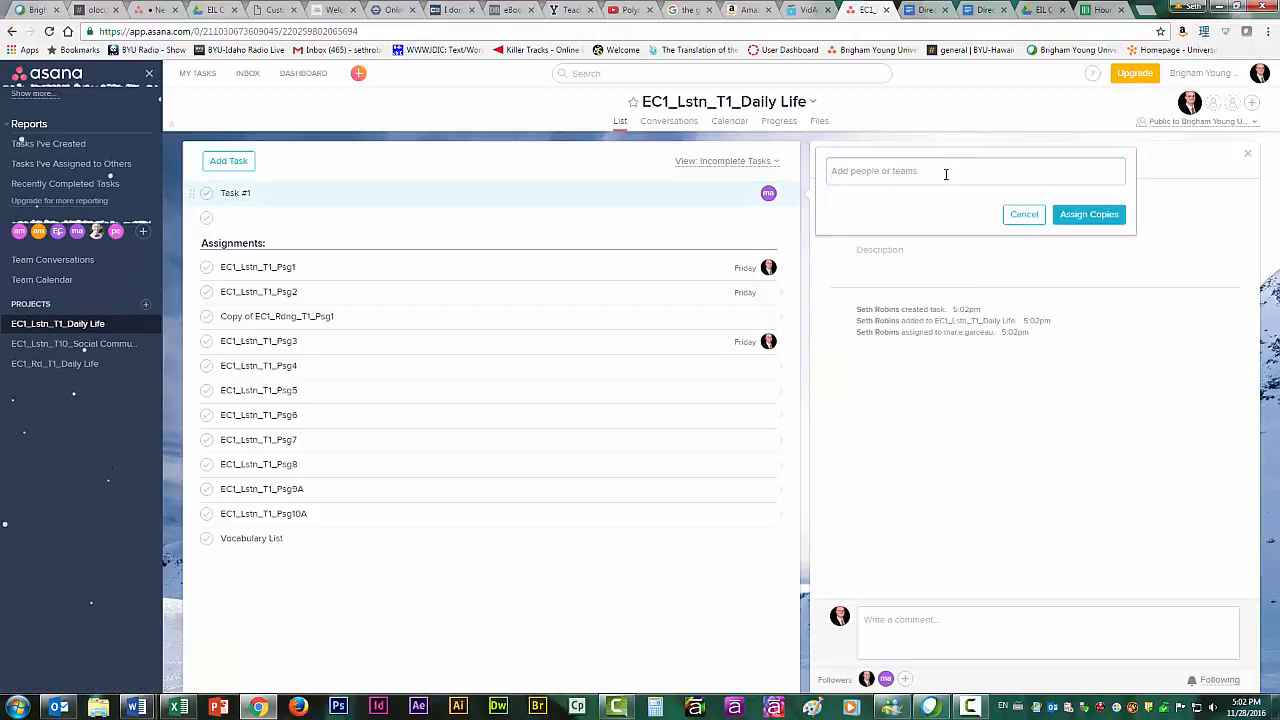
pyautogui.write('mar')
pyautogui.press('Return')
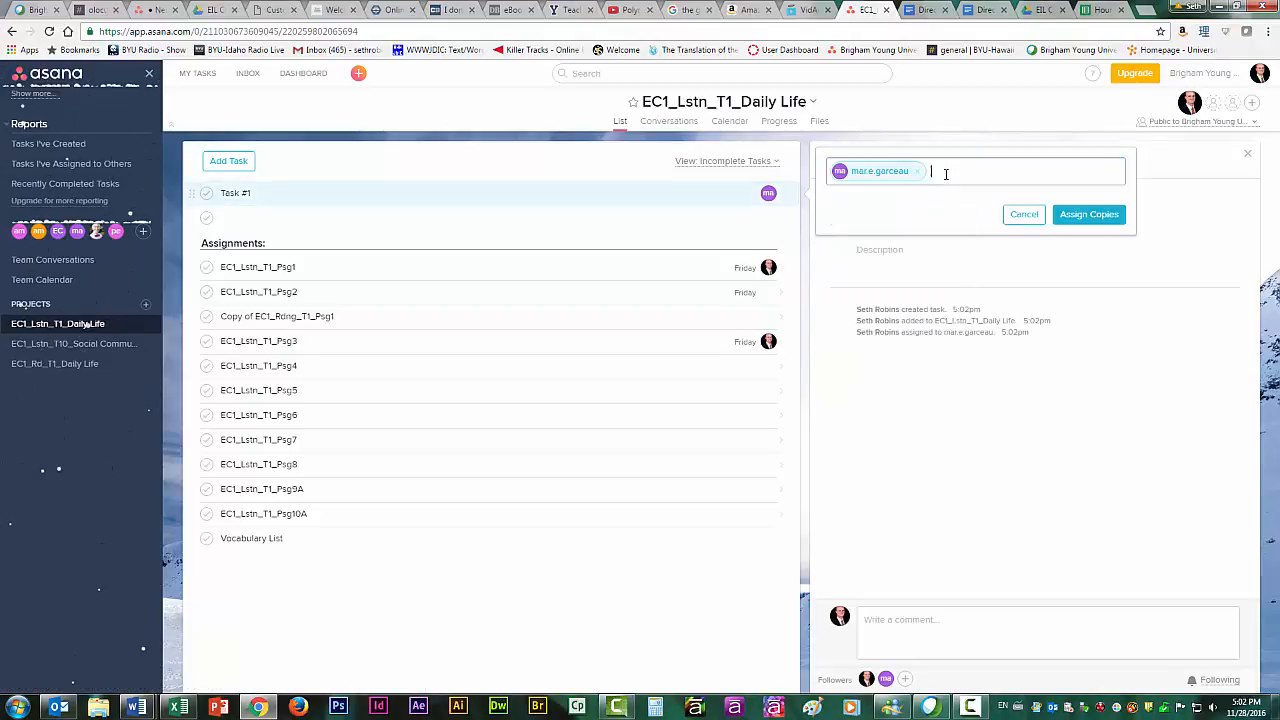
pyautogui.write('neil')
pyautogui.press('Return')
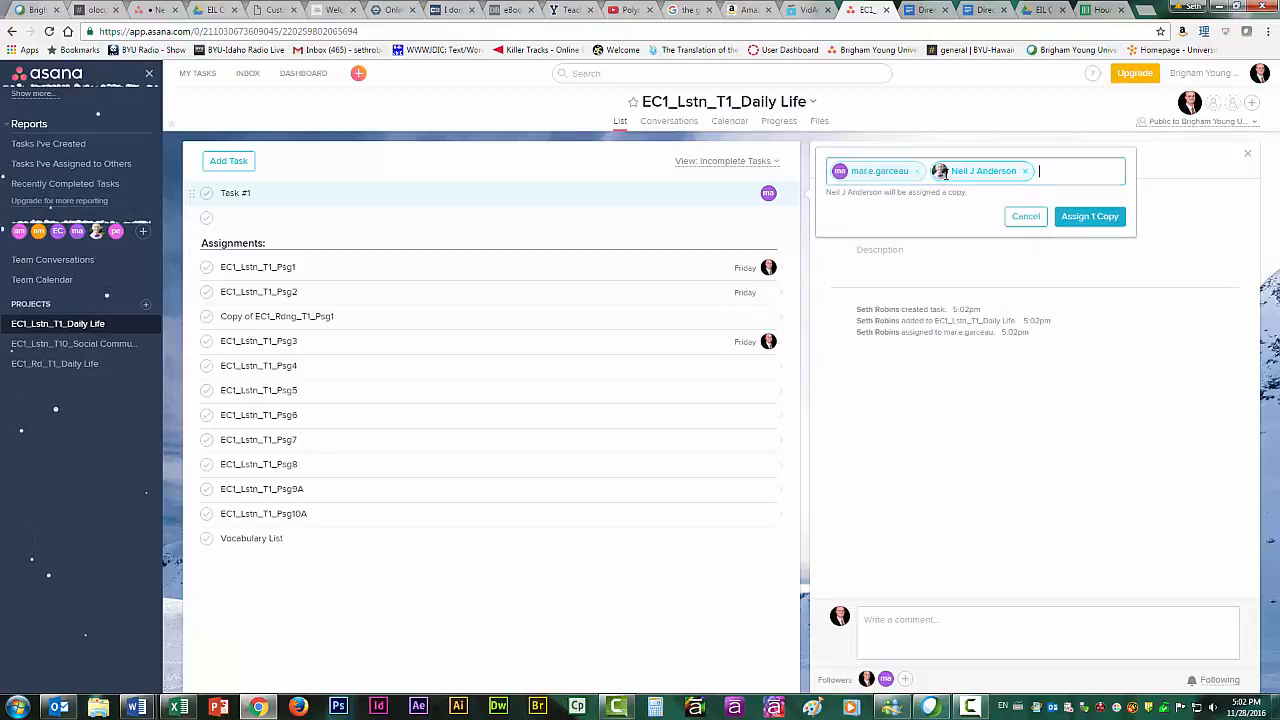
pyautogui.write('ann')
pyautogui.press('BackSpace')
pyautogui.press('BackSpace')
pyautogui.press('BackSpace')
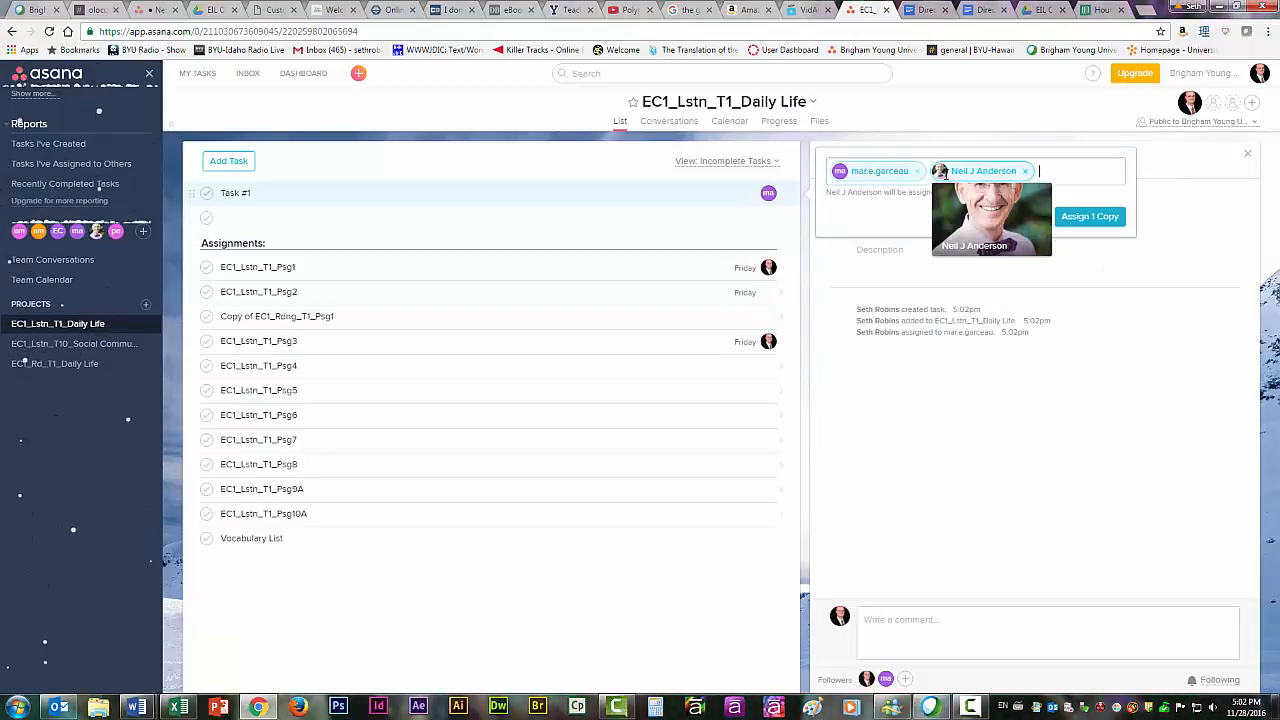
pyautogui.write('amy')
pyautogui.write('am')
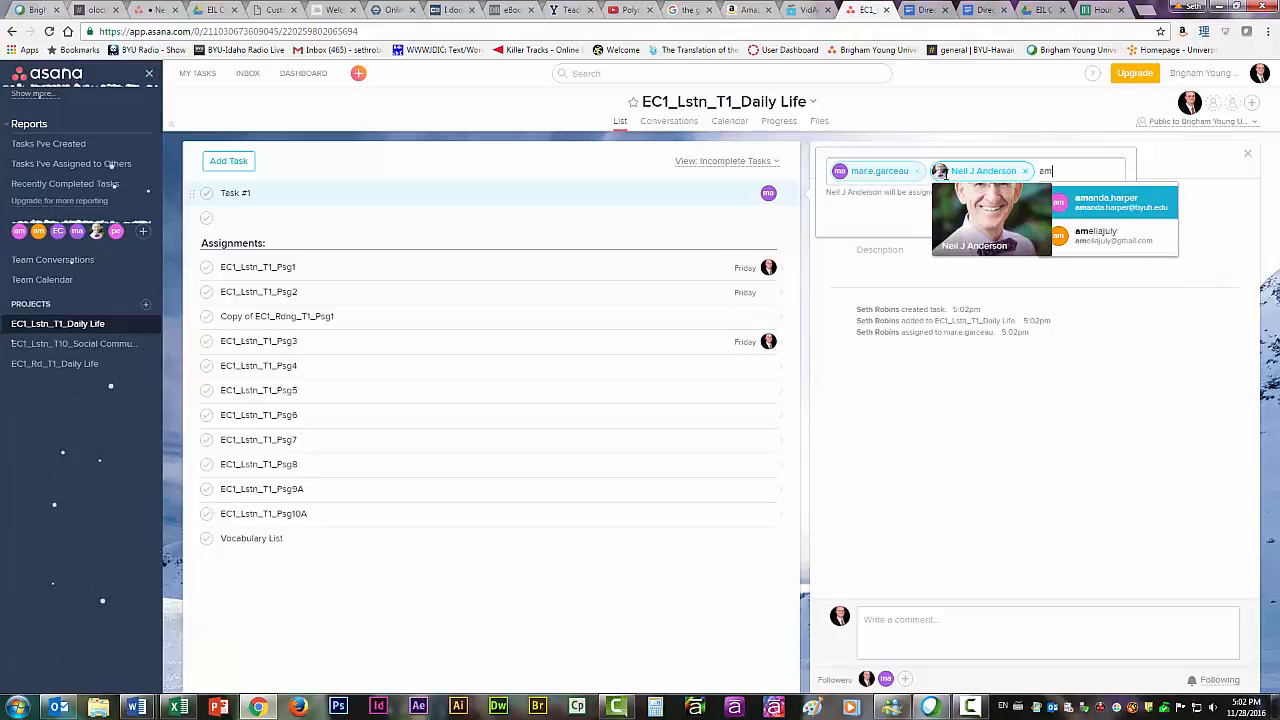
pyautogui.click(1100, 203)
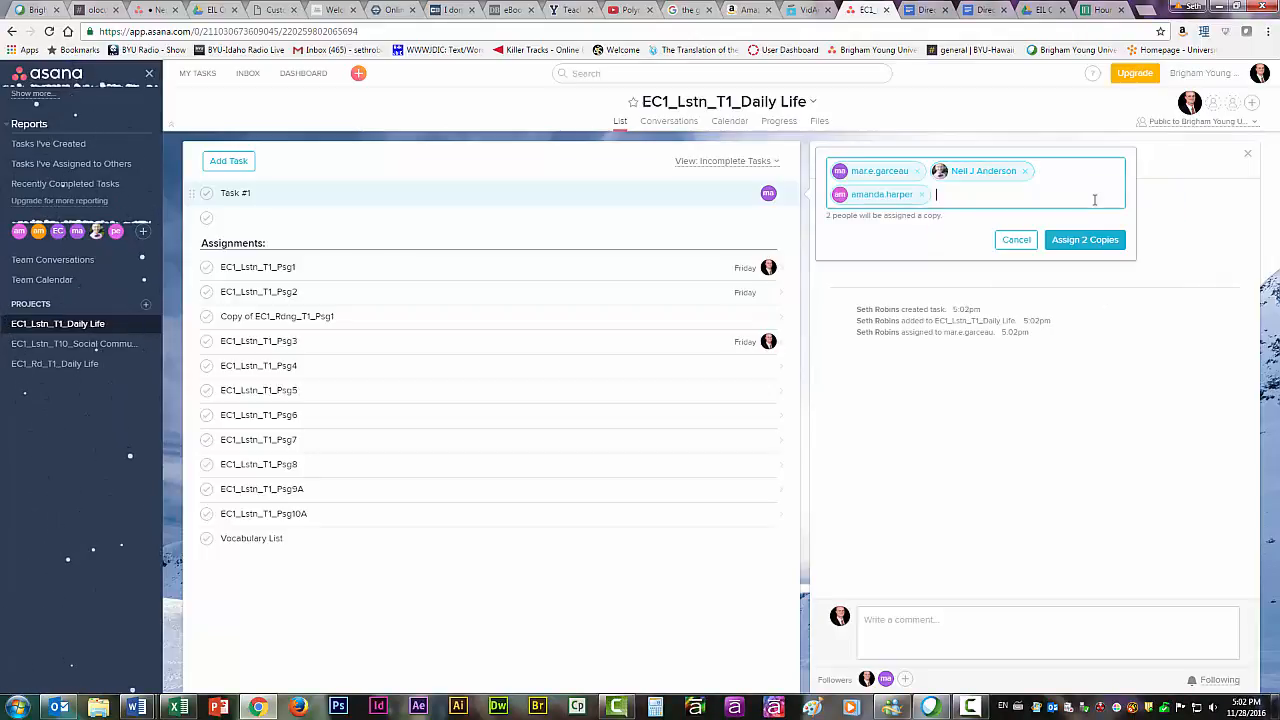
pyautogui.click(1073, 248)
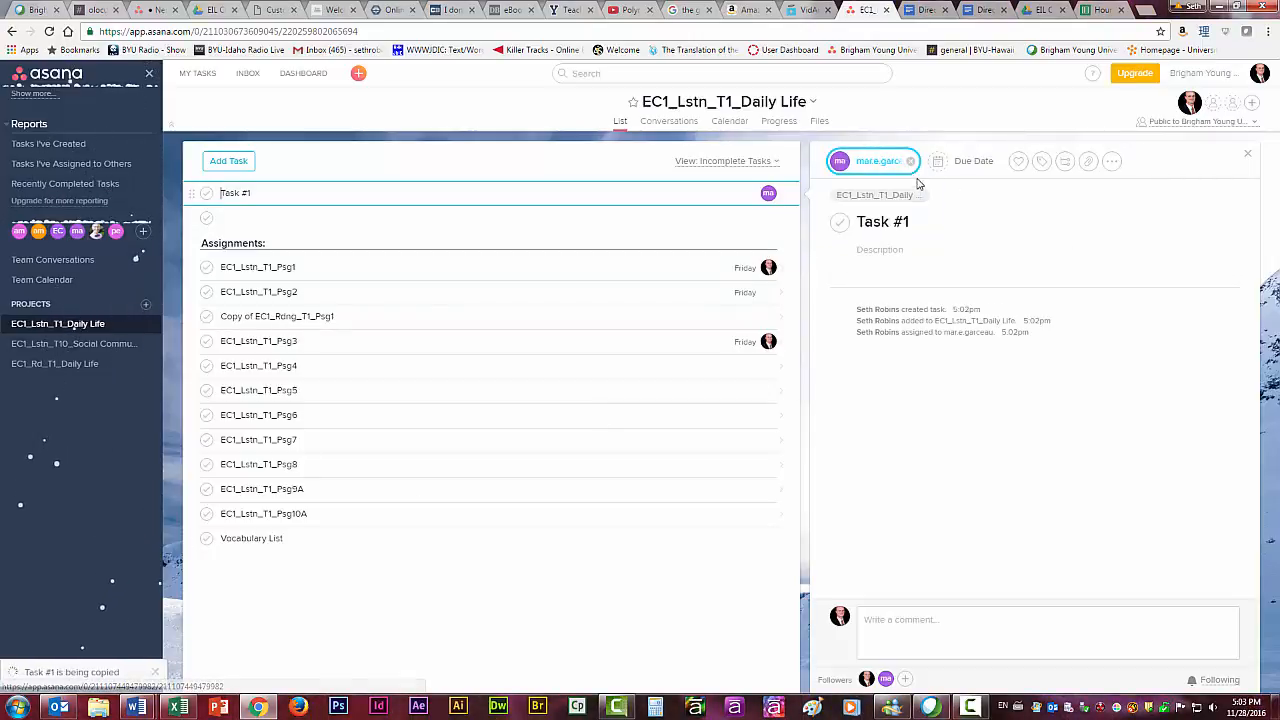
# Set the due date of Task #1 to Friday, December 2.
pyautogui.click(973, 162)
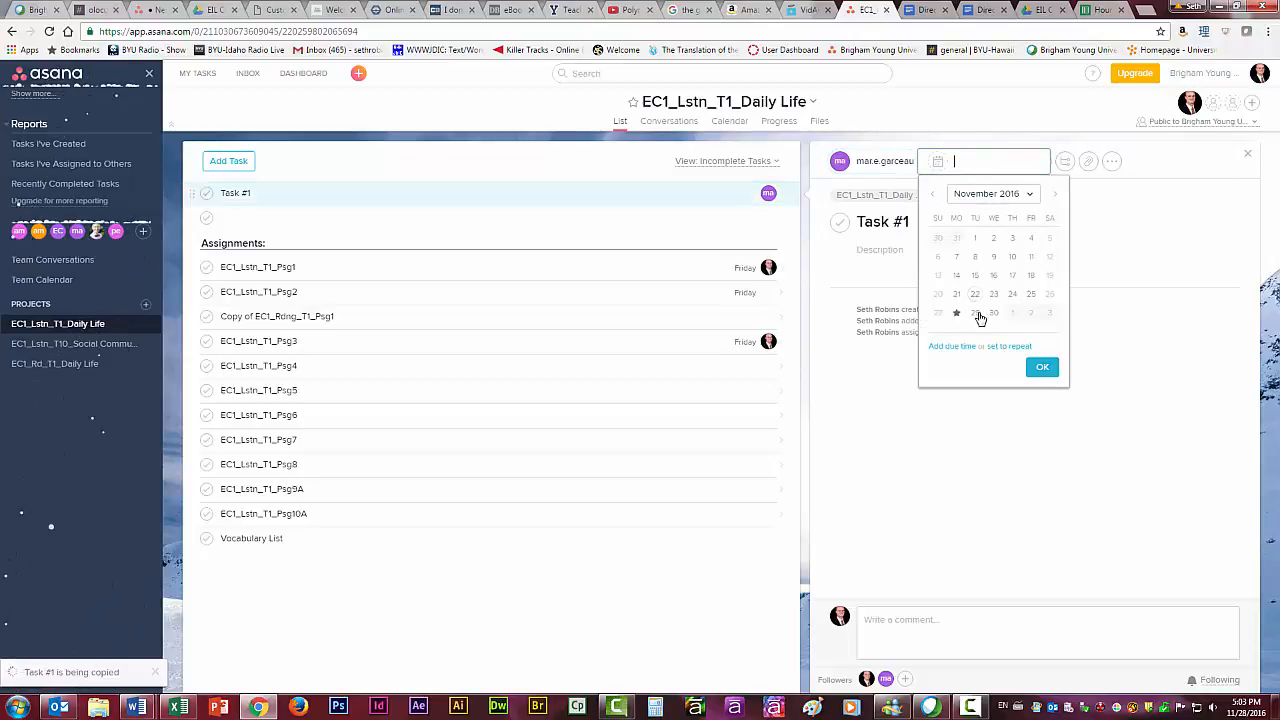
pyautogui.click(1031, 314)
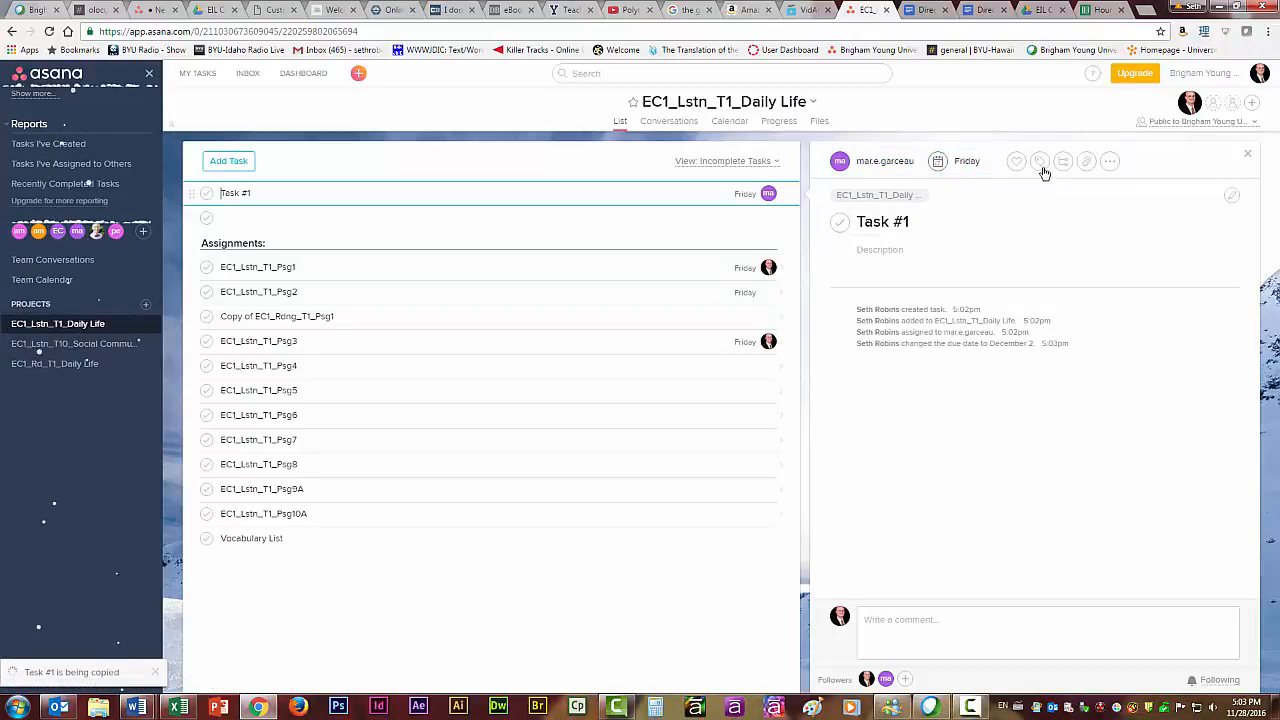
# Like Task #1 and remove the like again.
pyautogui.click(1016, 161)
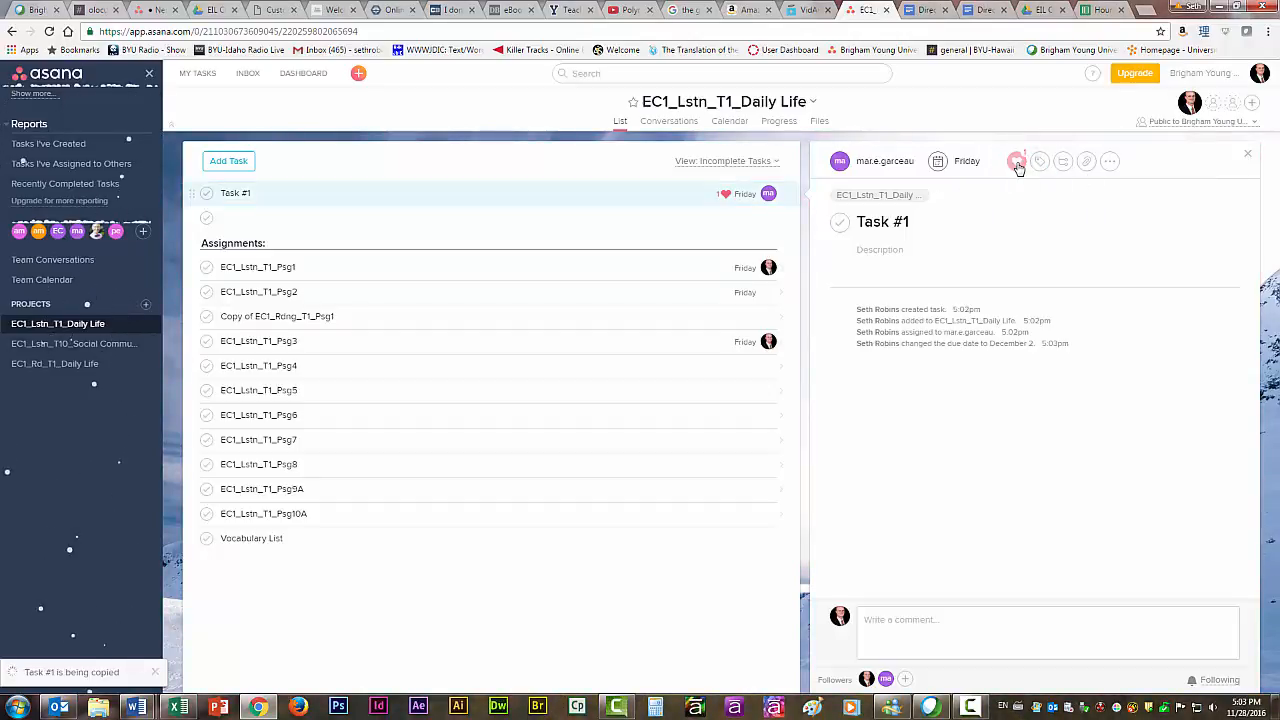
pyautogui.click(1016, 162)
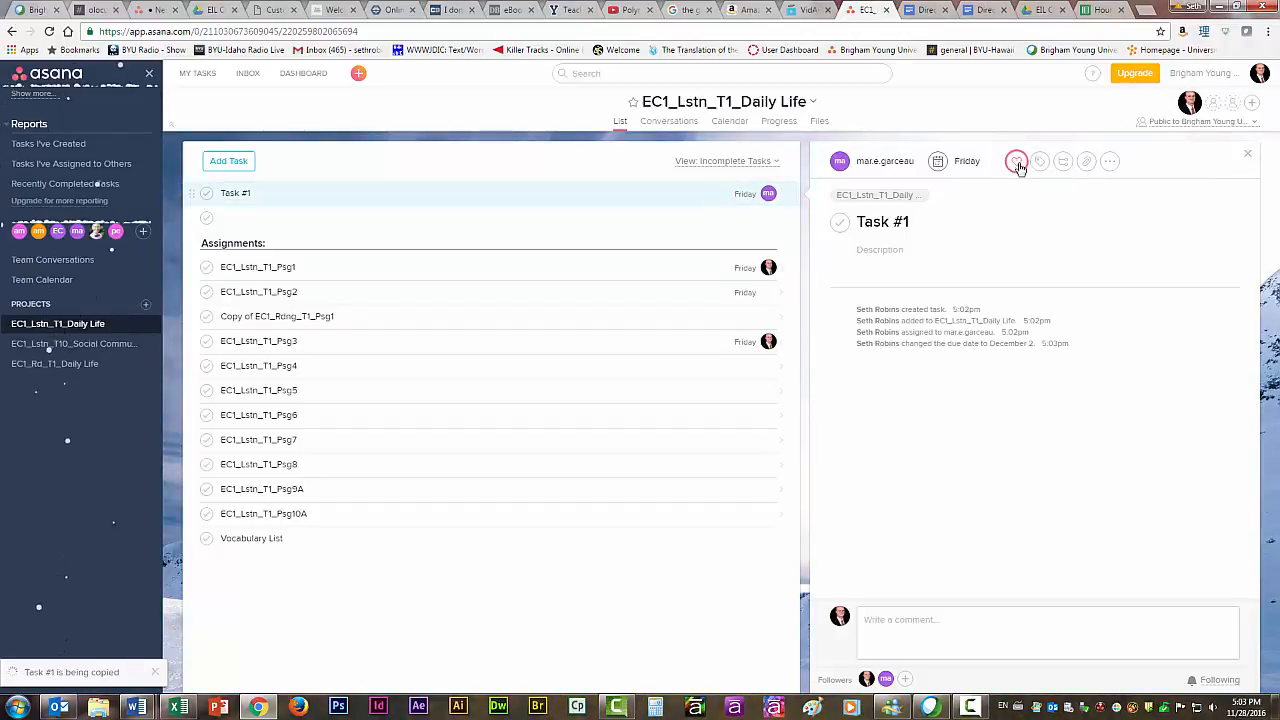
pyautogui.click(1087, 163)
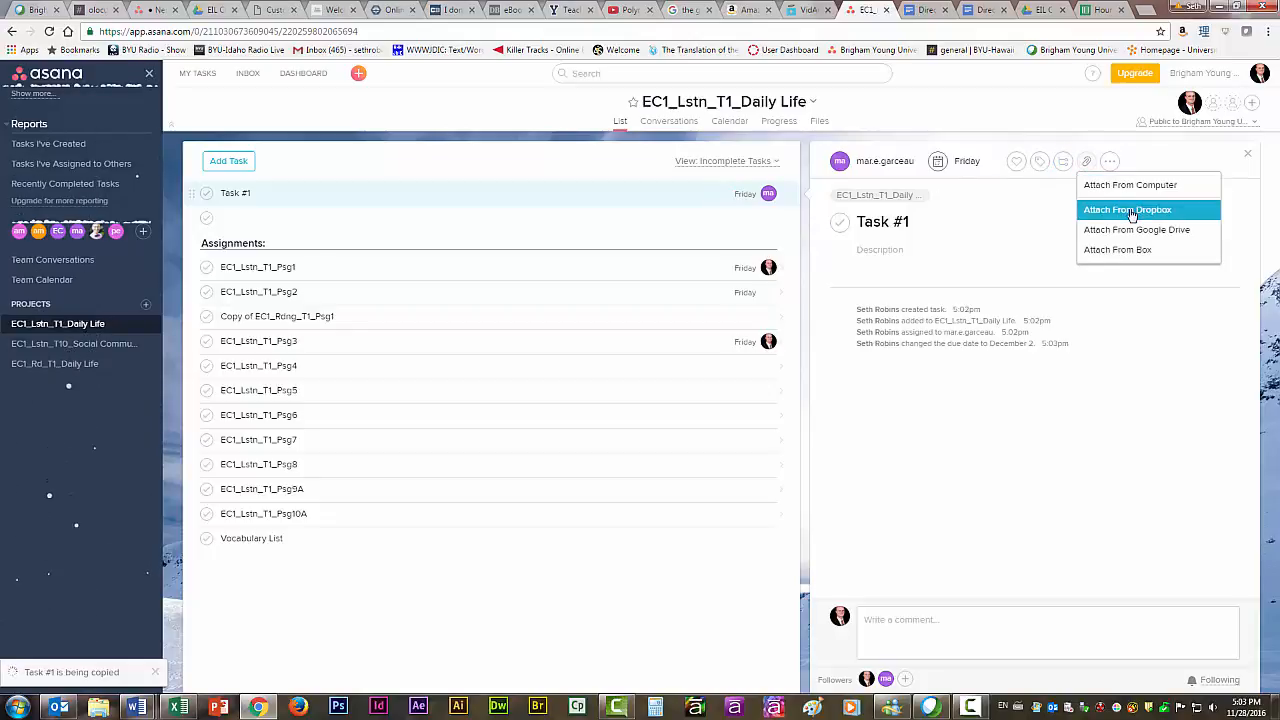
# Add the subtasks "Listening Passage #1" and "Listening Passage #2" to Task #1.
pyautogui.click(1063, 161)
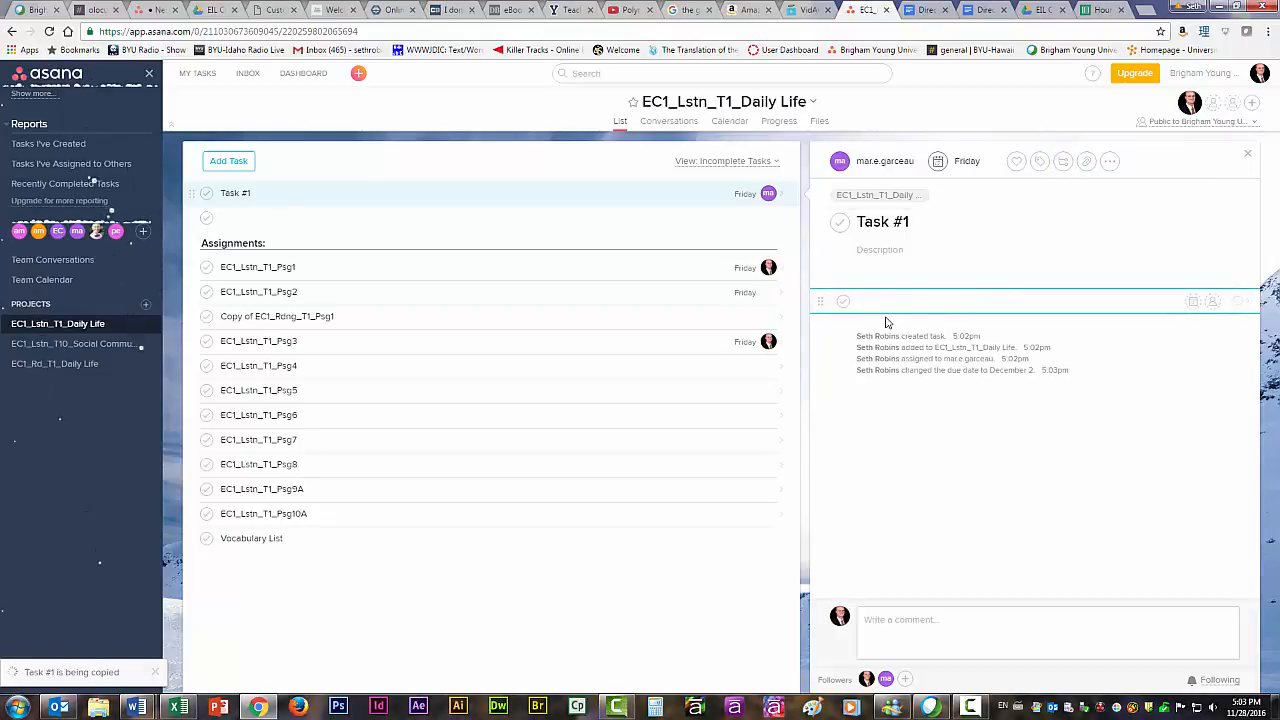
pyautogui.write('Listening Passage #1')
pyautogui.press('Return')
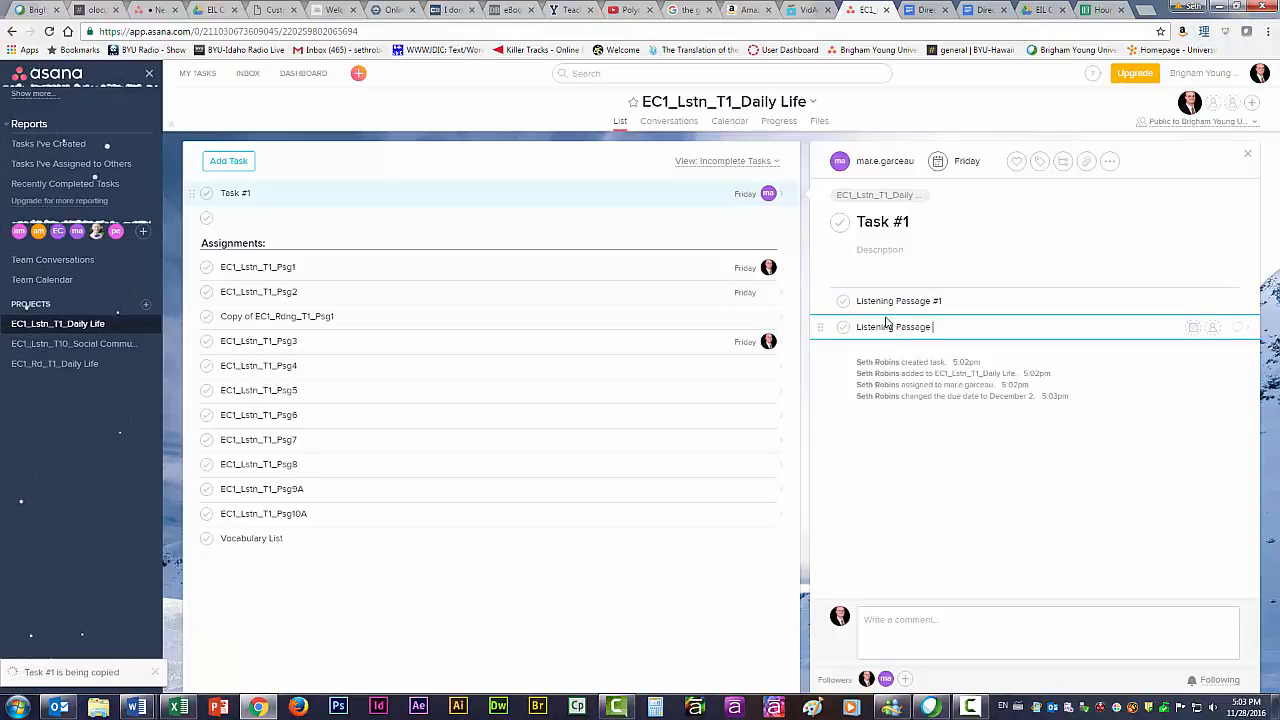
pyautogui.press('Return')
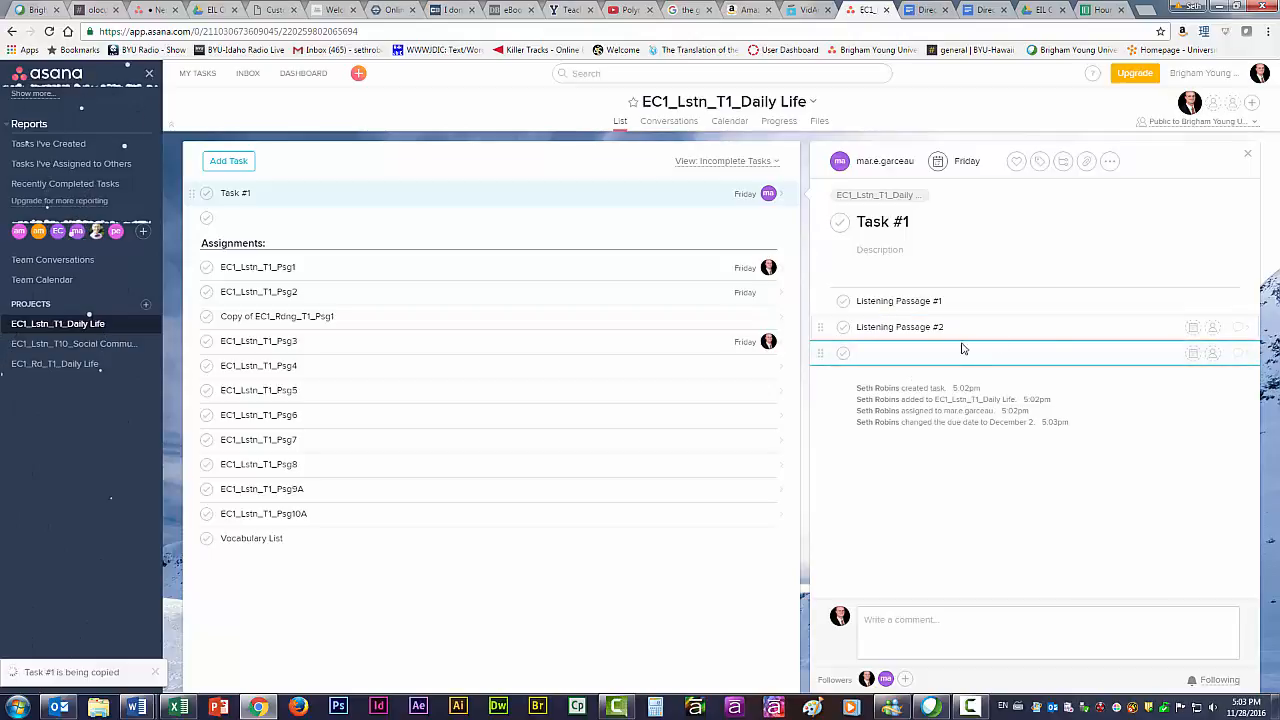
# Set the due date of the Listening Passage #1 subtask to December 5, 2016.
pyautogui.click(966, 299)
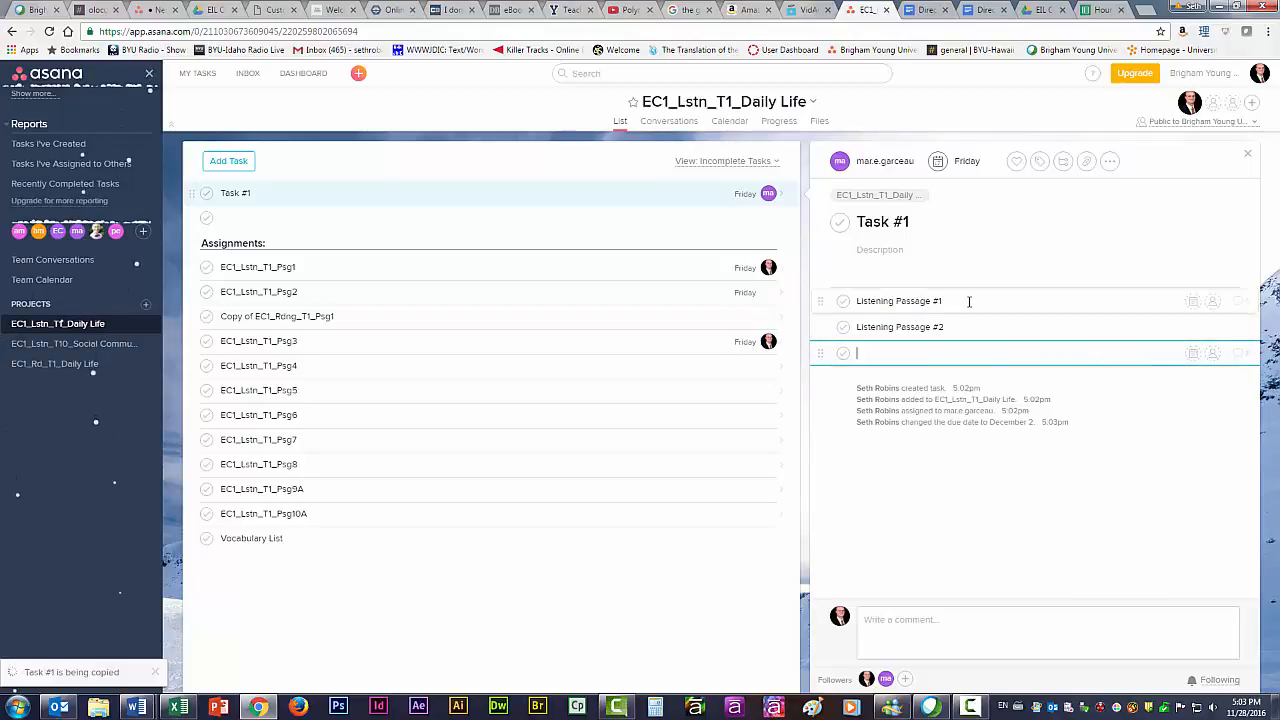
pyautogui.click(1193, 301)
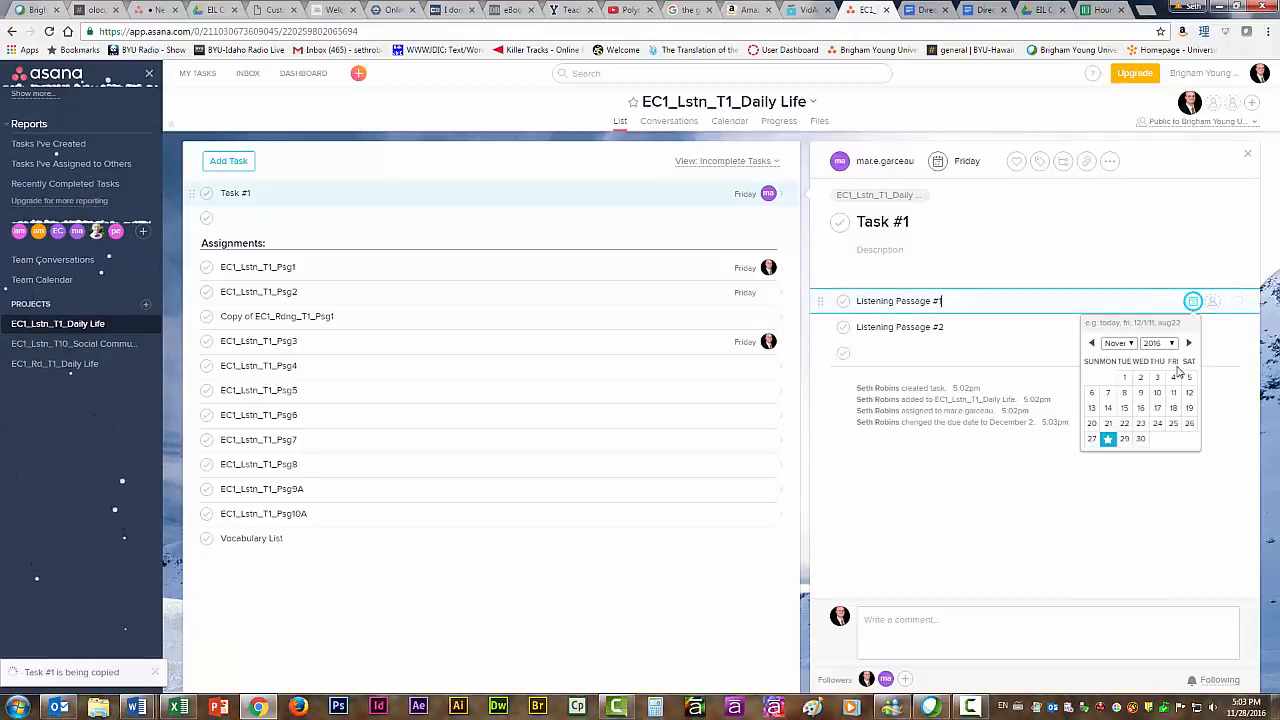
pyautogui.click(1190, 345)
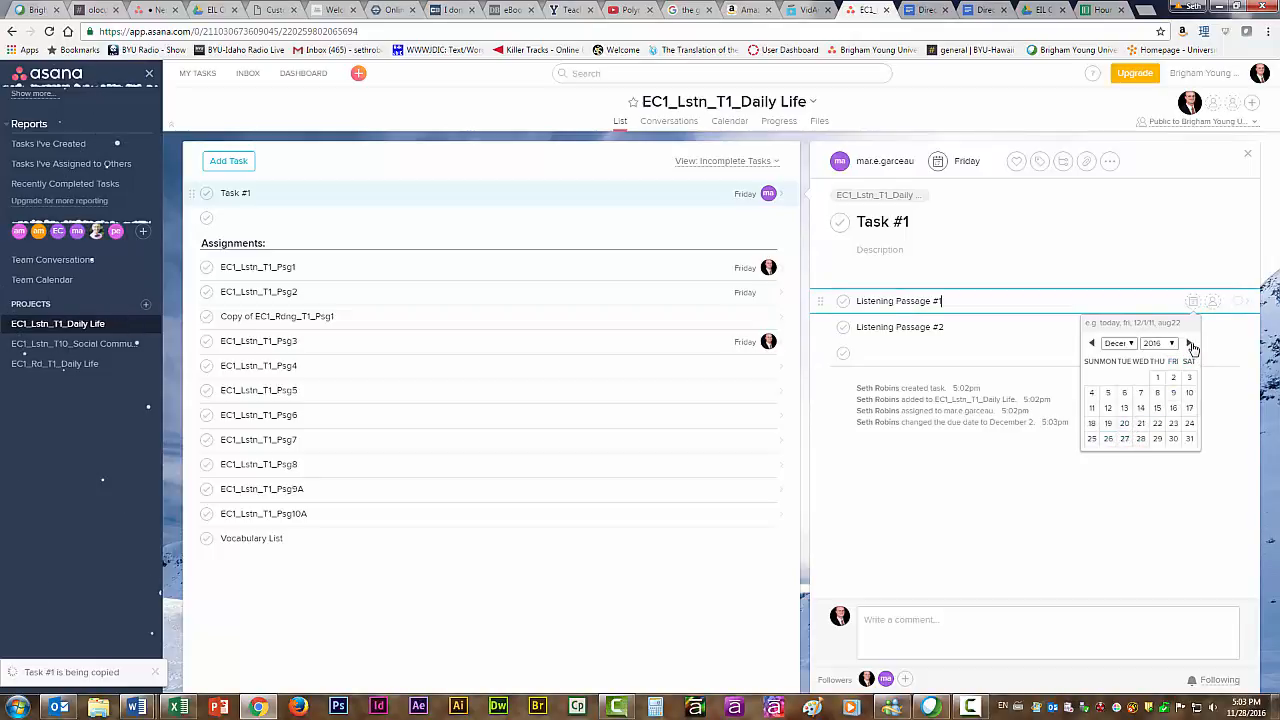
pyautogui.click(1108, 393)
# Assign the Listening Passage #1 subtask to yourself and remove that assignment again.
pyautogui.click(1213, 308)
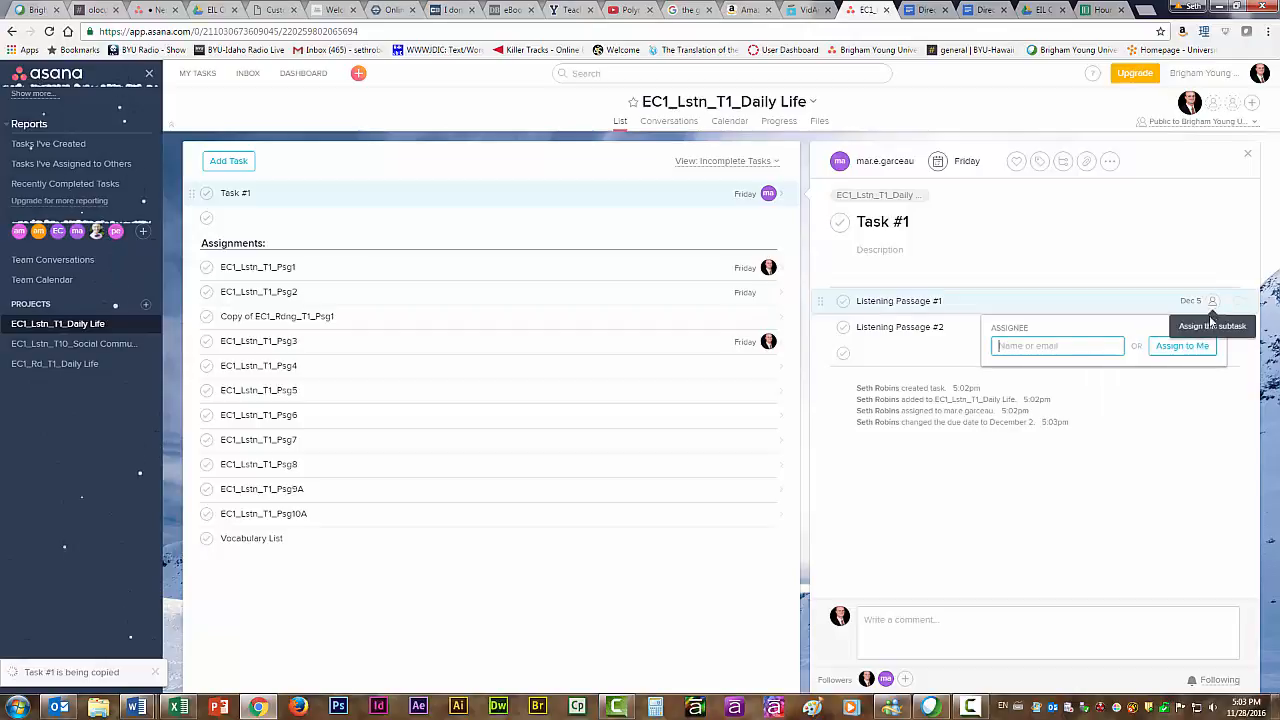
pyautogui.click(1175, 350)
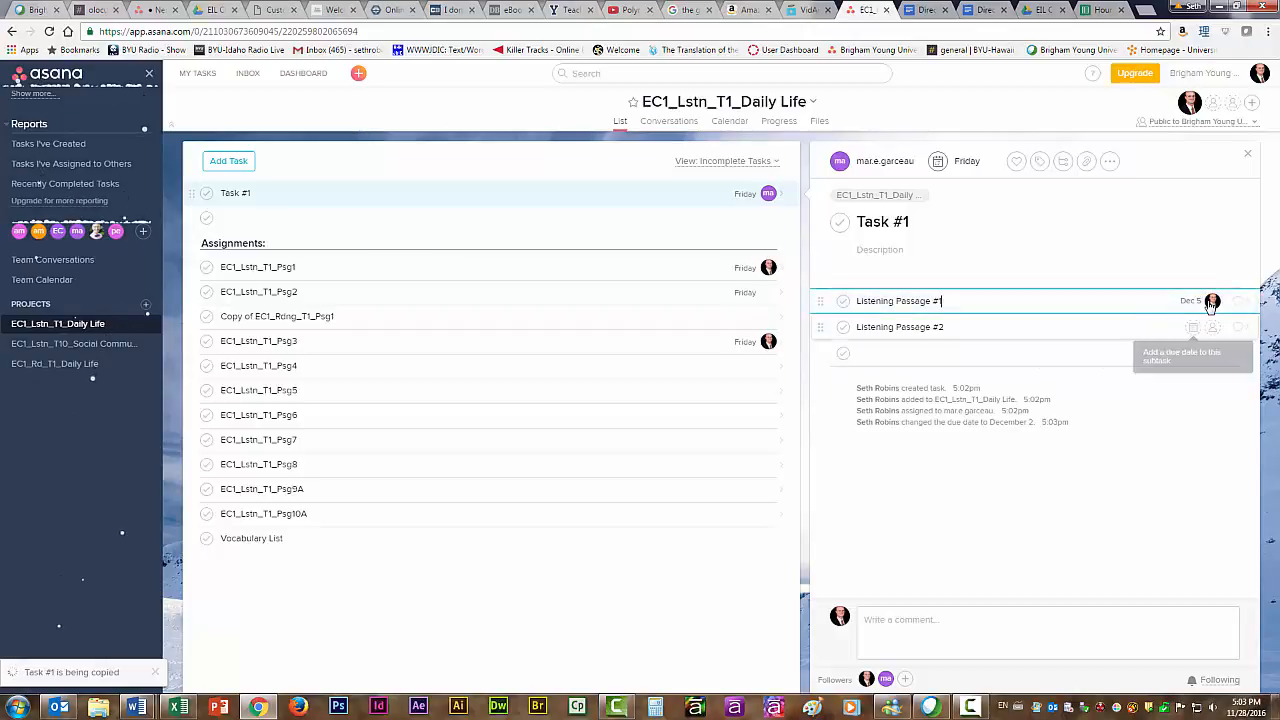
pyautogui.click(1212, 302)
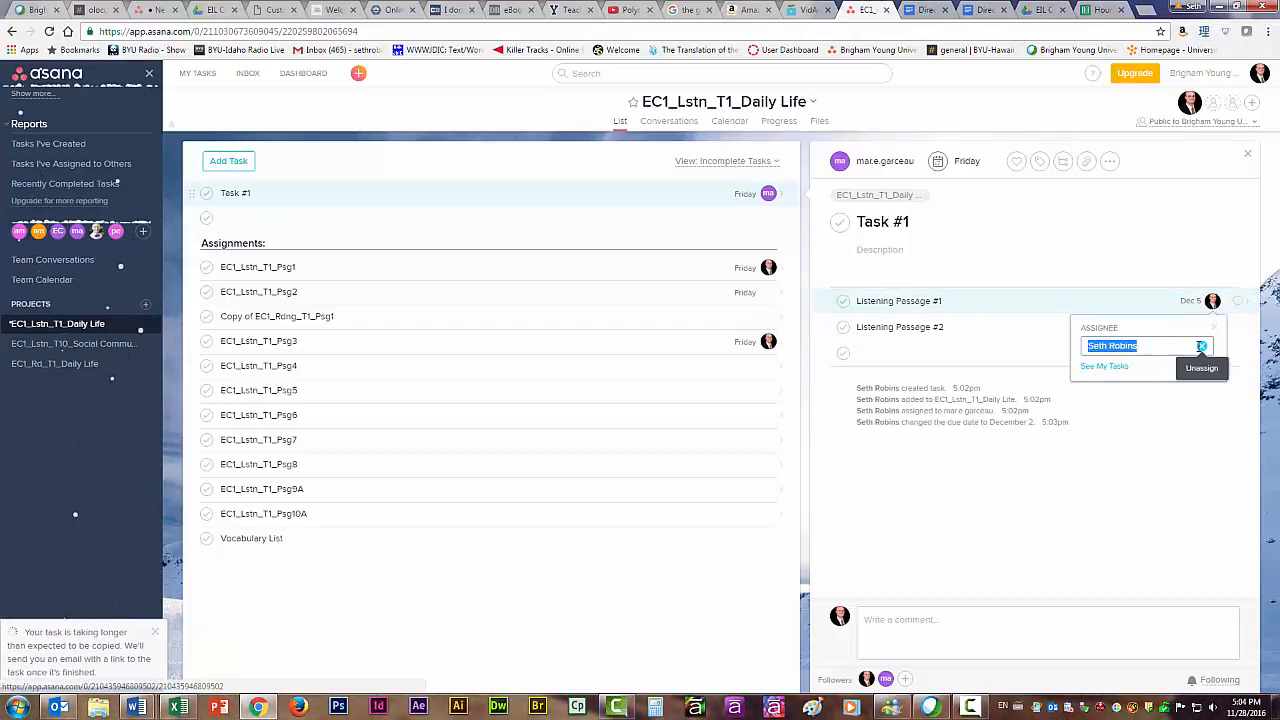
pyautogui.click(1201, 346)
# Assign the Listening Passage #1 subtask to a teammate found by searching the assignee suggestions for "Am".
pyautogui.click(1208, 303)
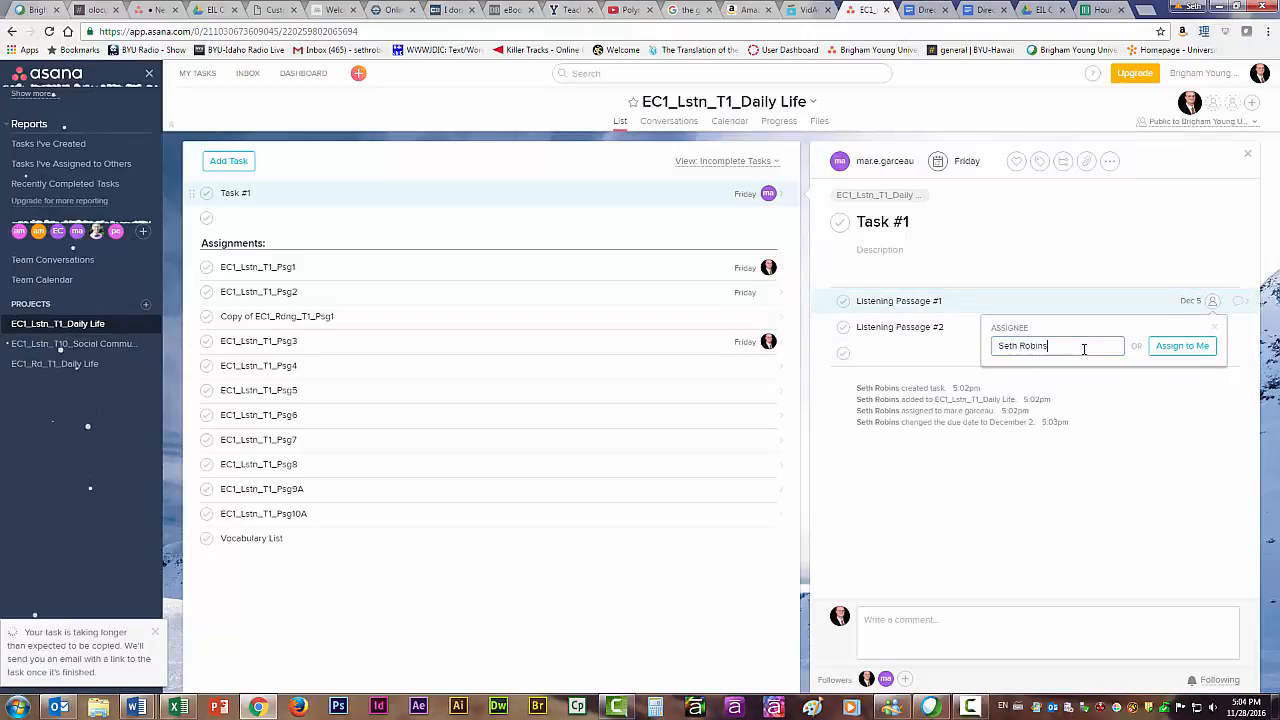
pyautogui.moveTo(1084, 347); pyautogui.dragTo(987, 354)
pyautogui.write('Am')
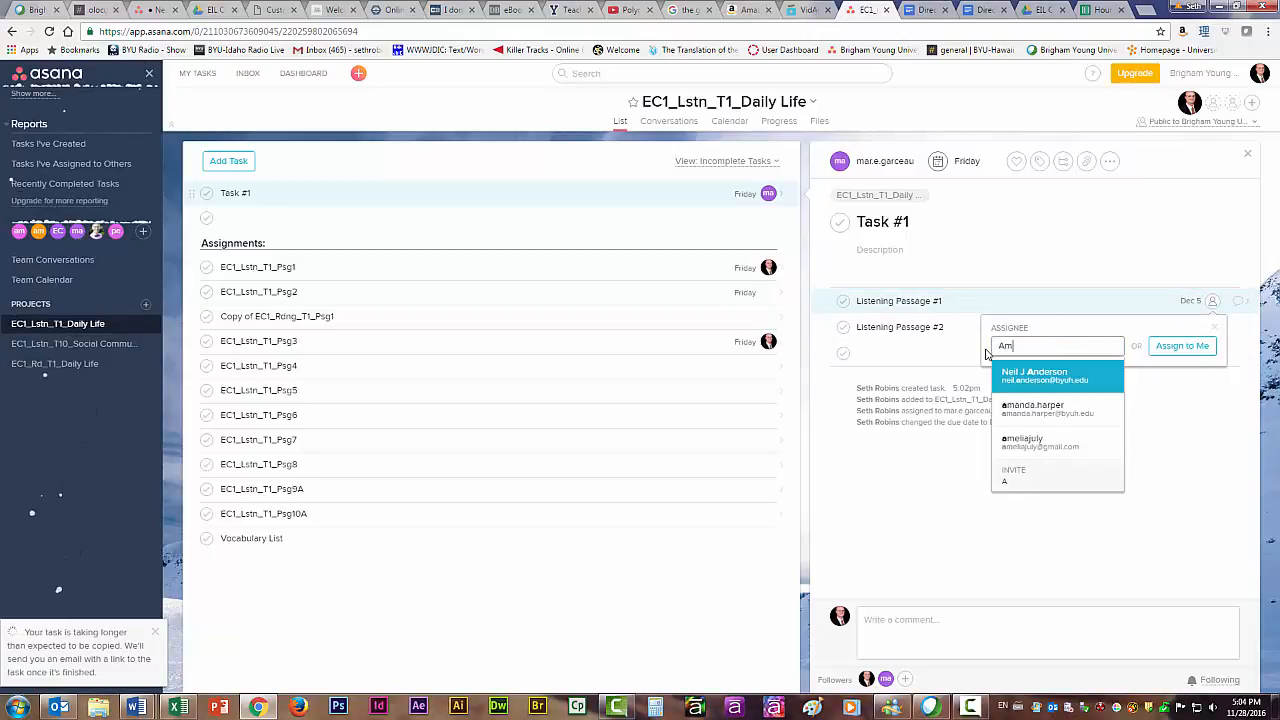
pyautogui.click(1035, 413)
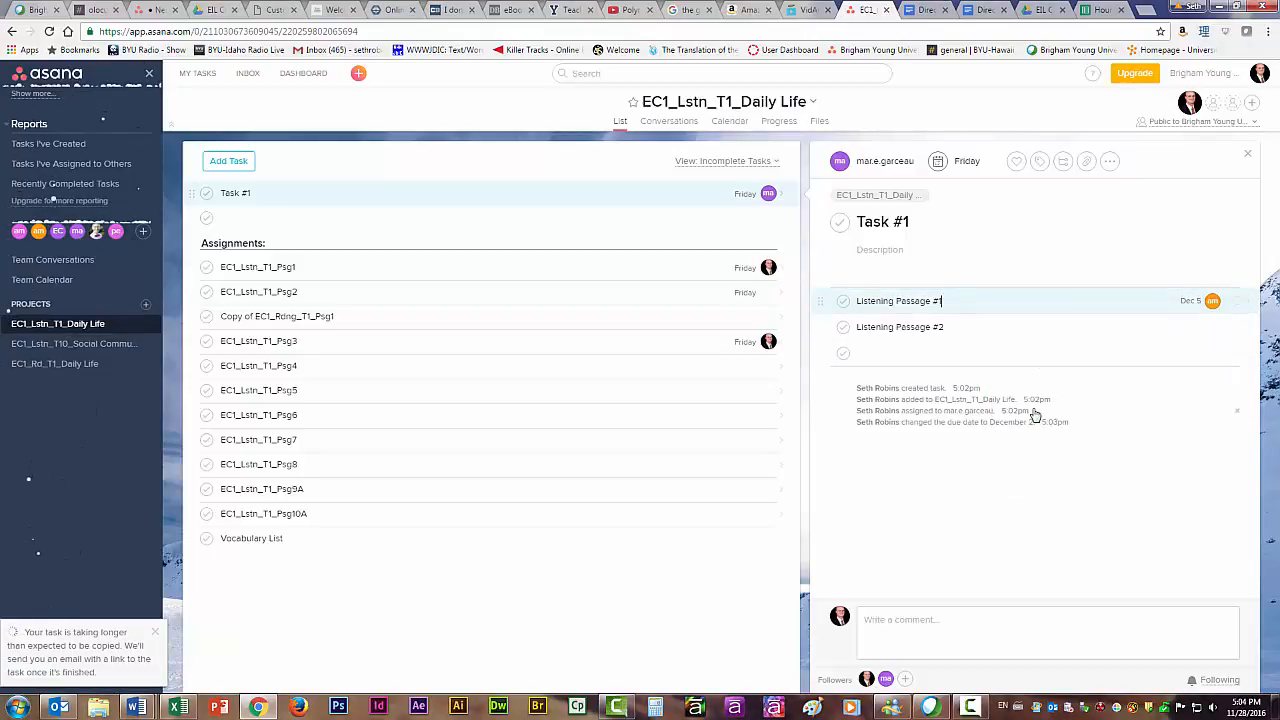
# Give the Listening Passage #1 subtask a description that greets the assignee by first name and continues "here is your assignment.".
pyautogui.click(1240, 300)
pyautogui.click(976, 267)
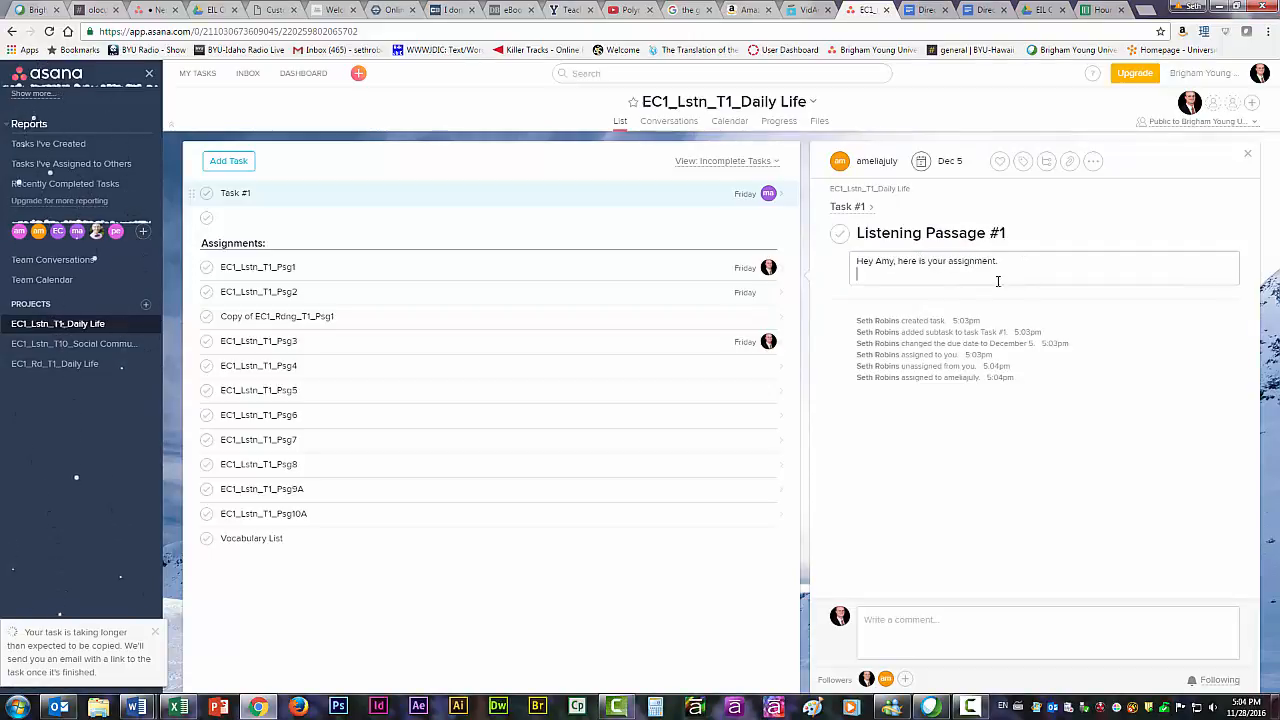
pyautogui.click(1122, 308)
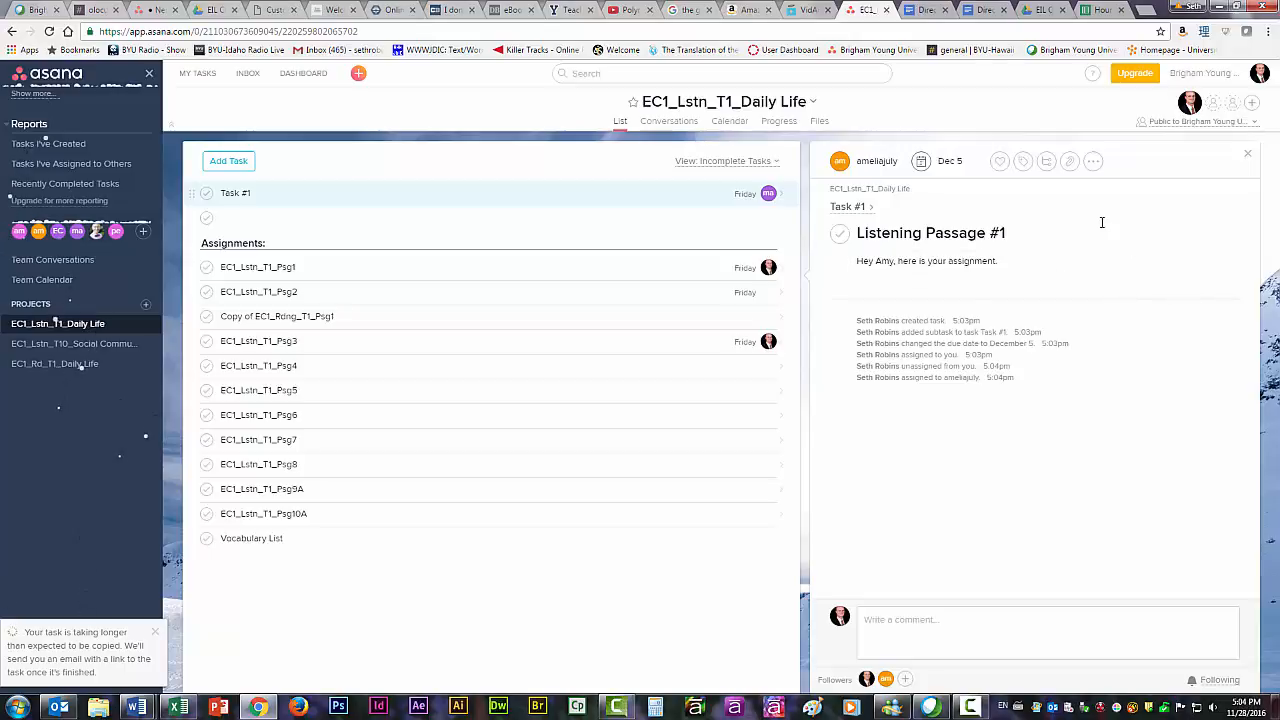
pyautogui.click(995, 268)
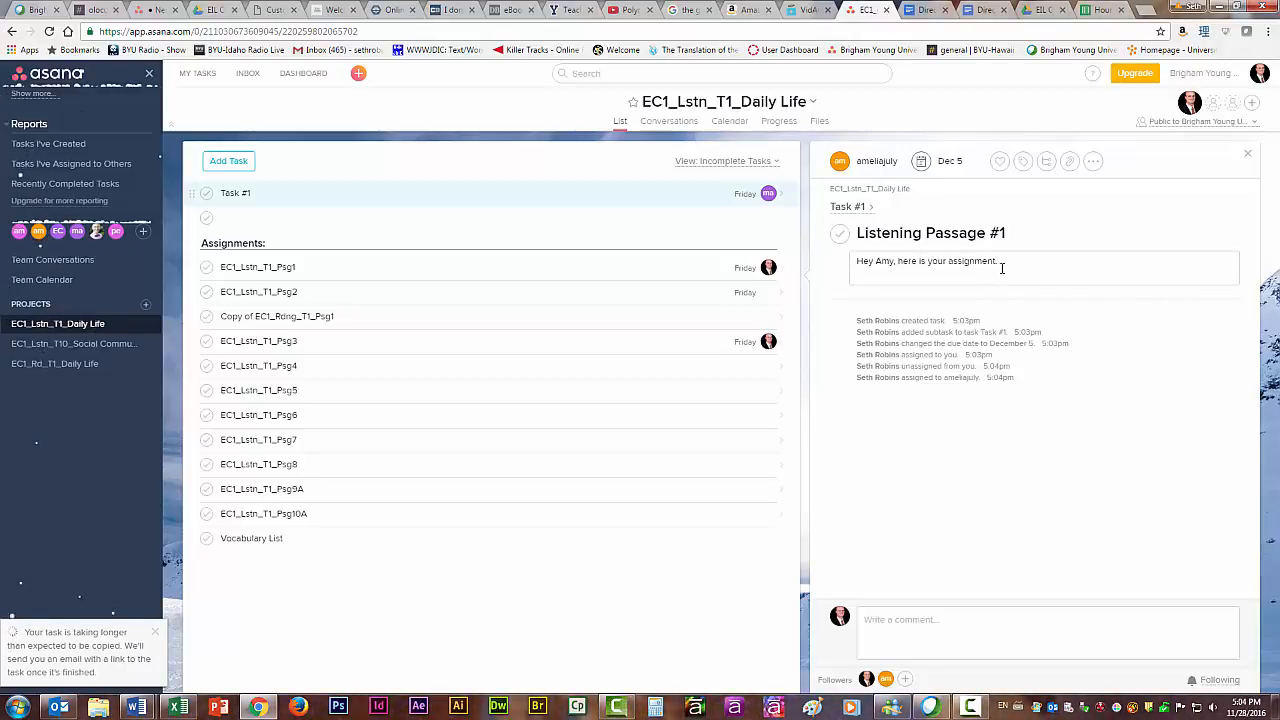
pyautogui.click(1006, 263)
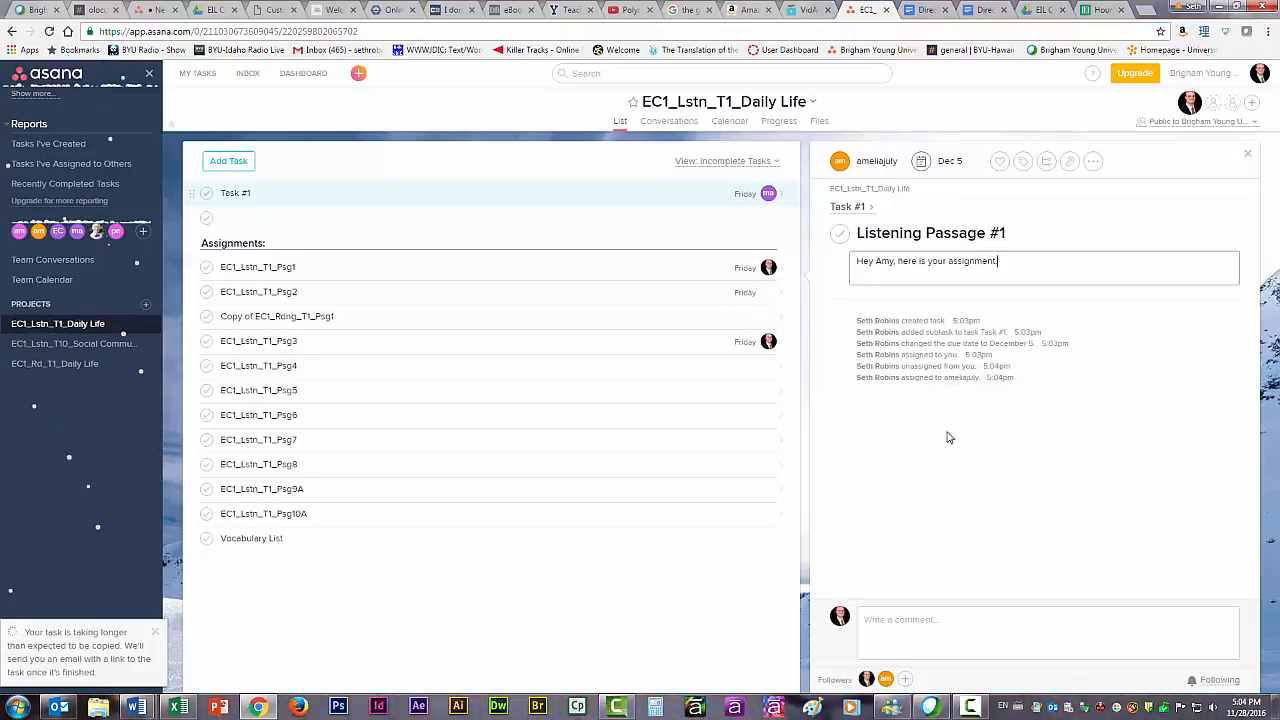
# Post the comment "additional comments" on the Listening Passage #1 subtask, and unfollow and re-follow the subtask.
pyautogui.click(941, 620)
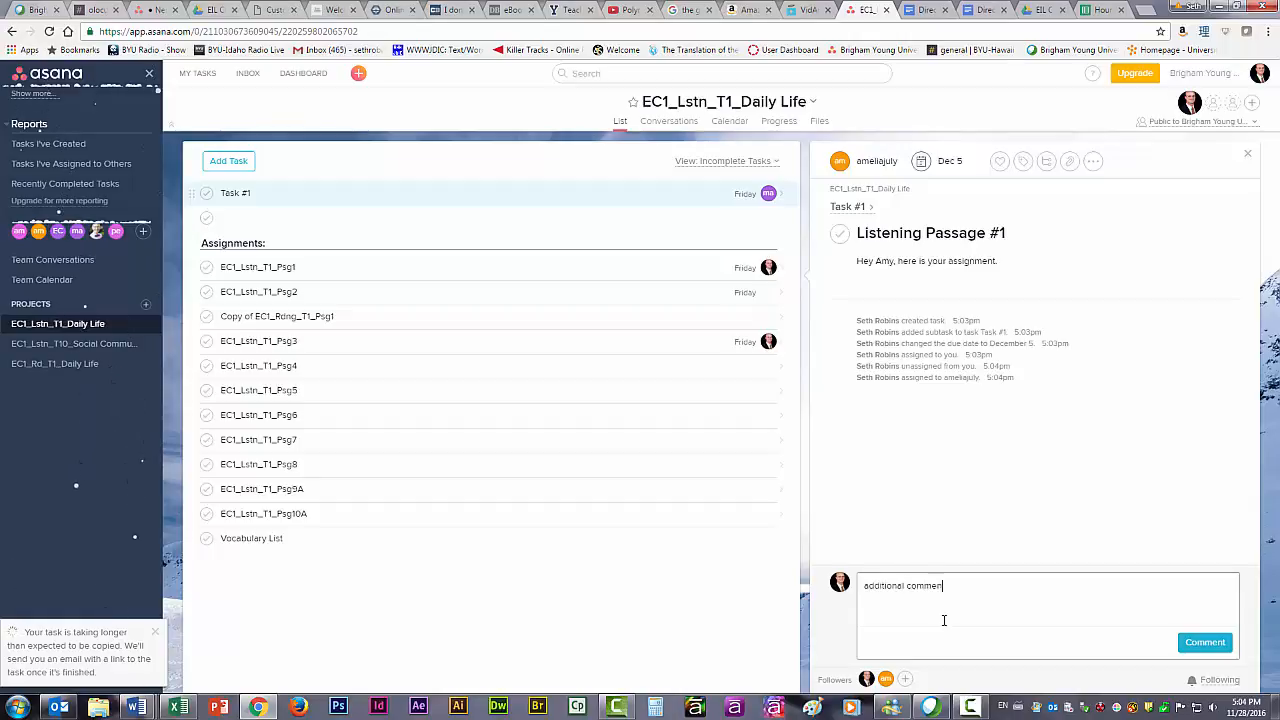
pyautogui.click(1195, 640)
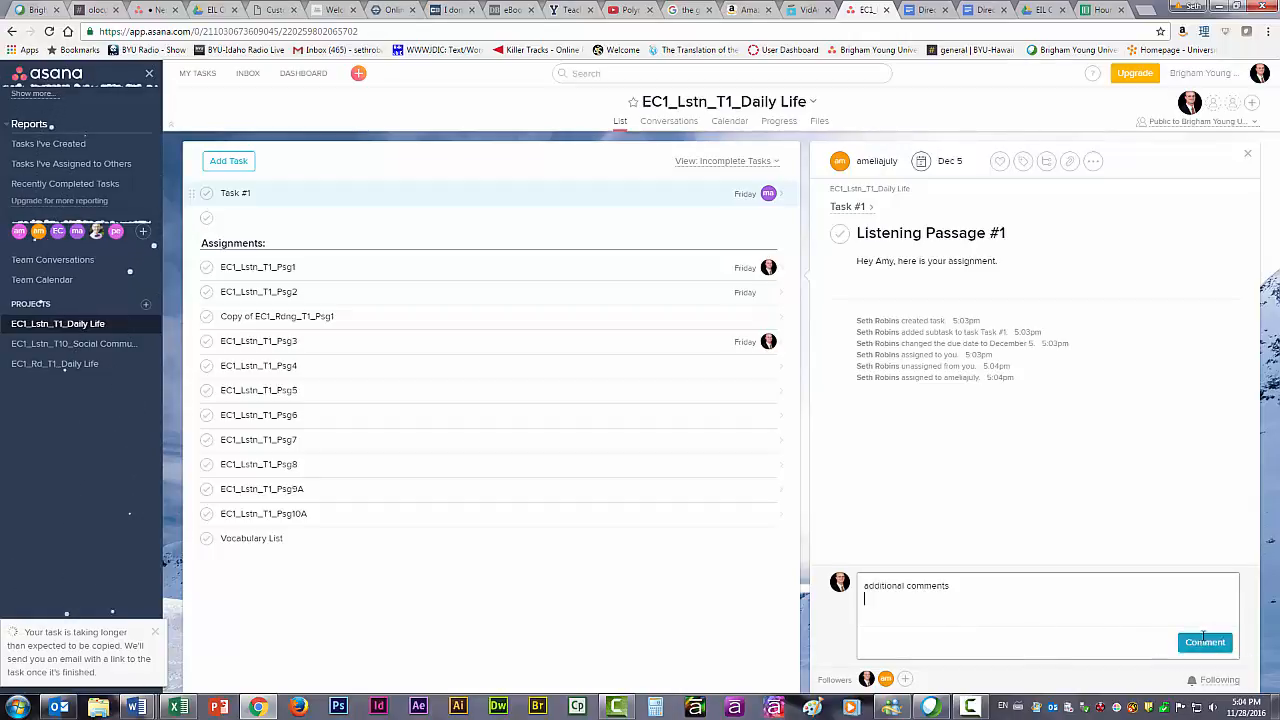
pyautogui.click(1207, 683)
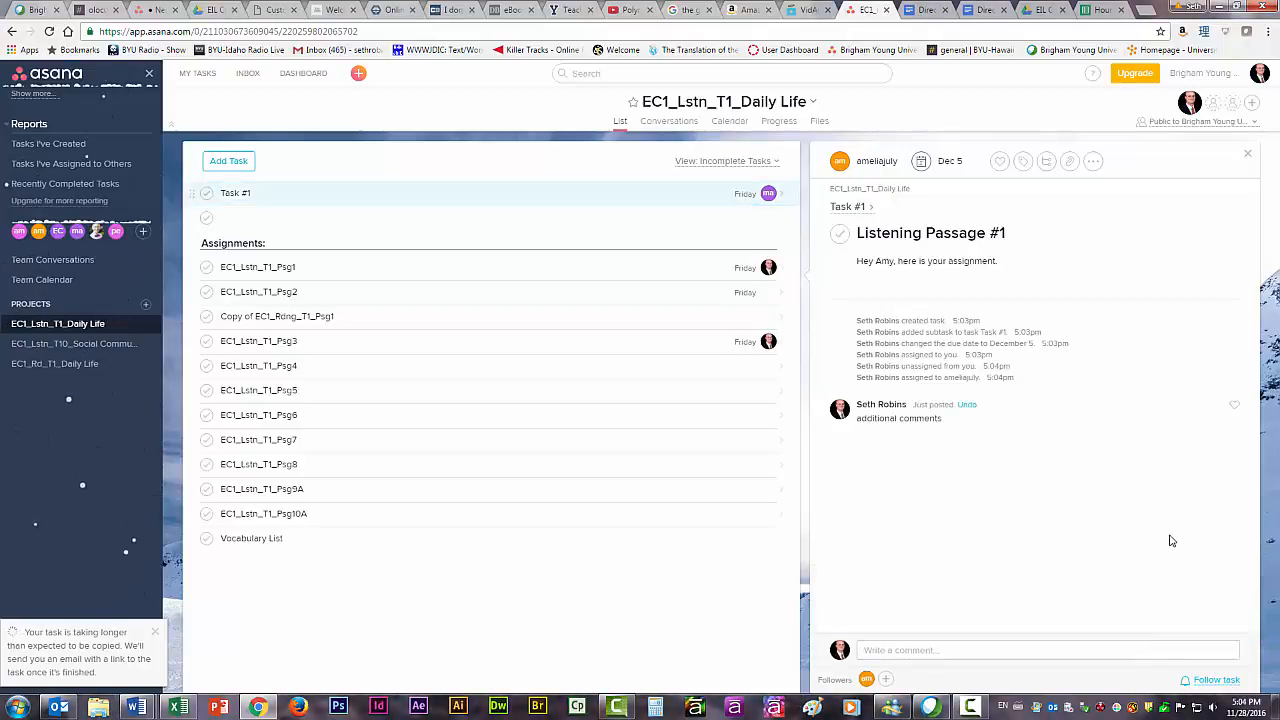
pyautogui.click(1218, 682)
# Delete Task #1 and its listening passage subtasks from the project.
pyautogui.click(1094, 162)
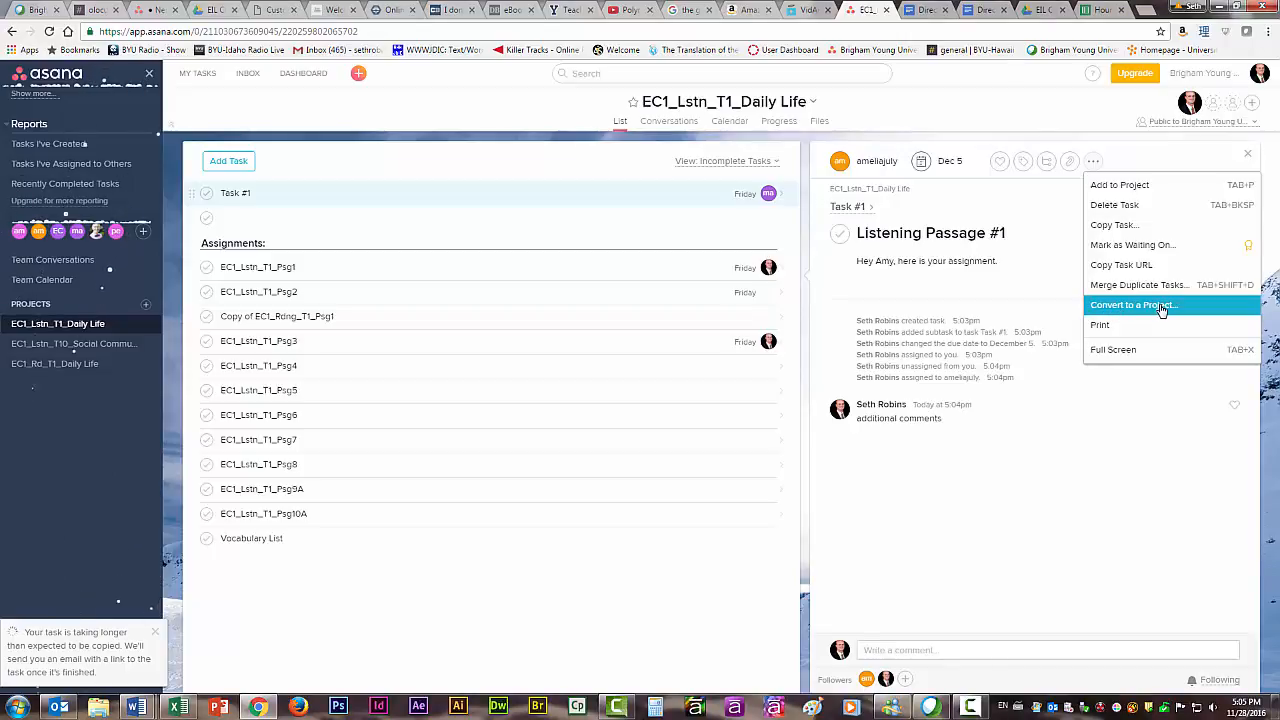
pyautogui.click(1116, 206)
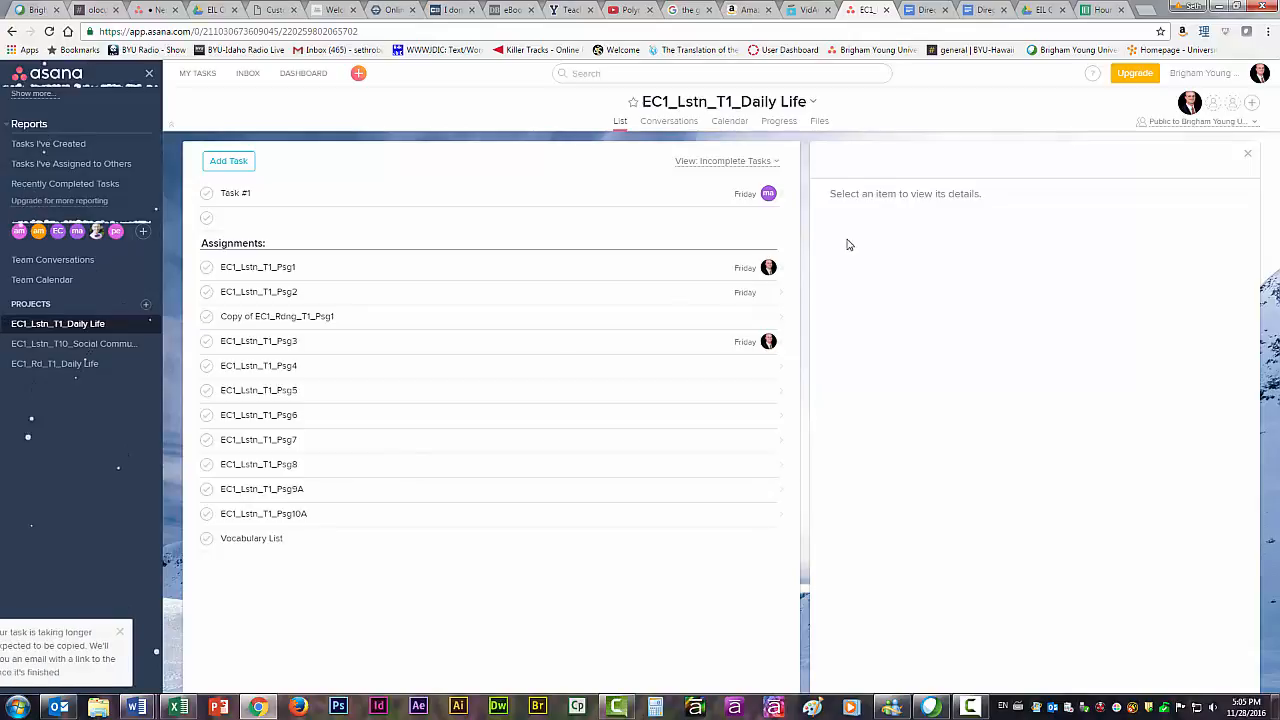
pyautogui.click(283, 191)
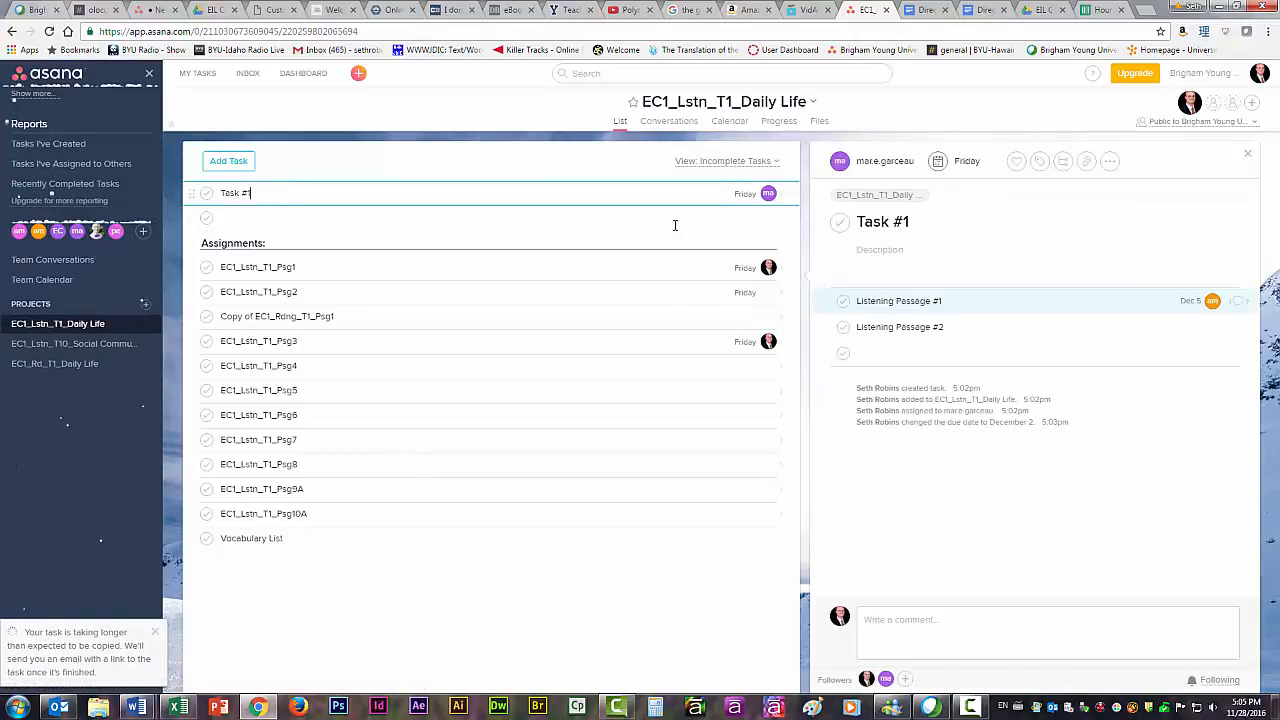
pyautogui.click(983, 213)
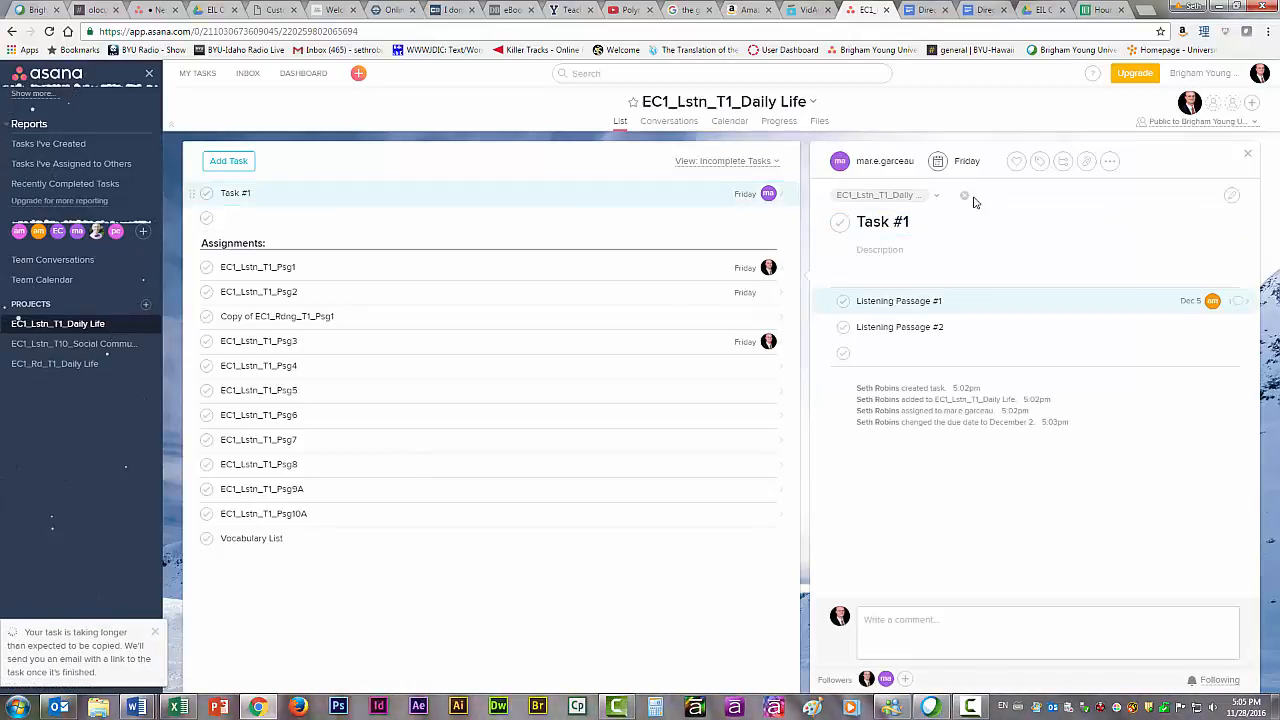
pyautogui.click(1111, 163)
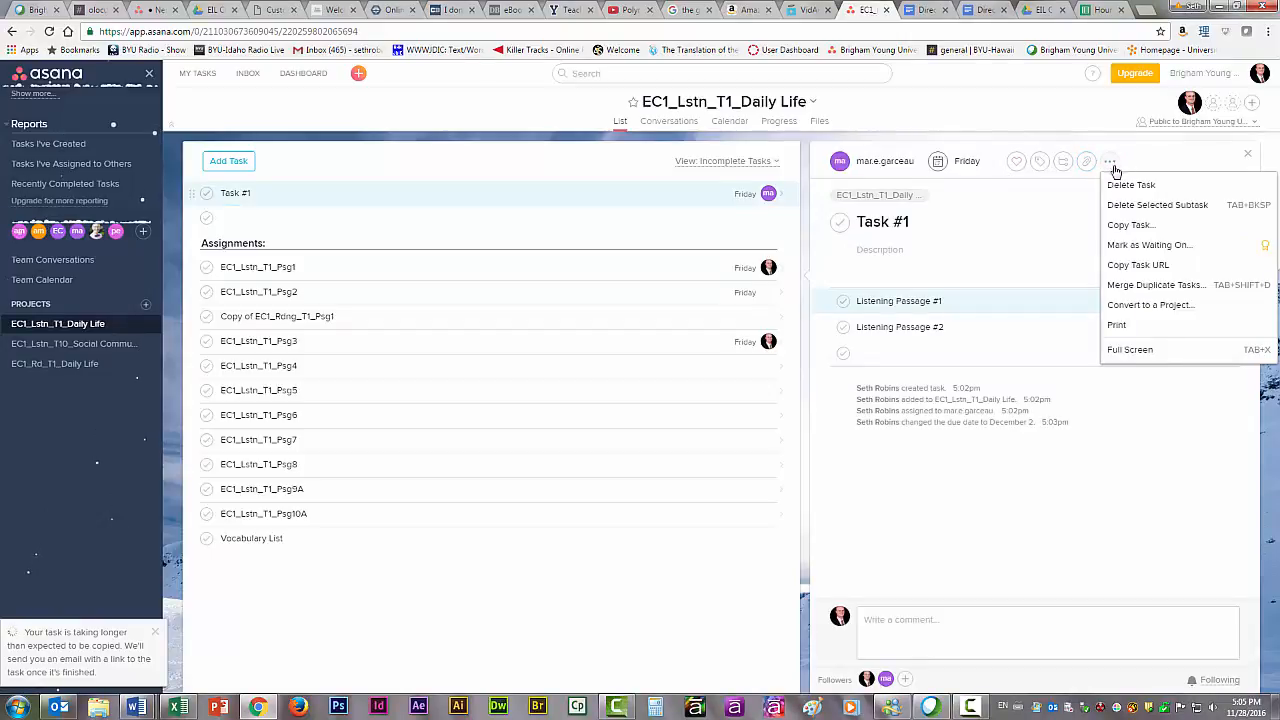
pyautogui.click(1130, 185)
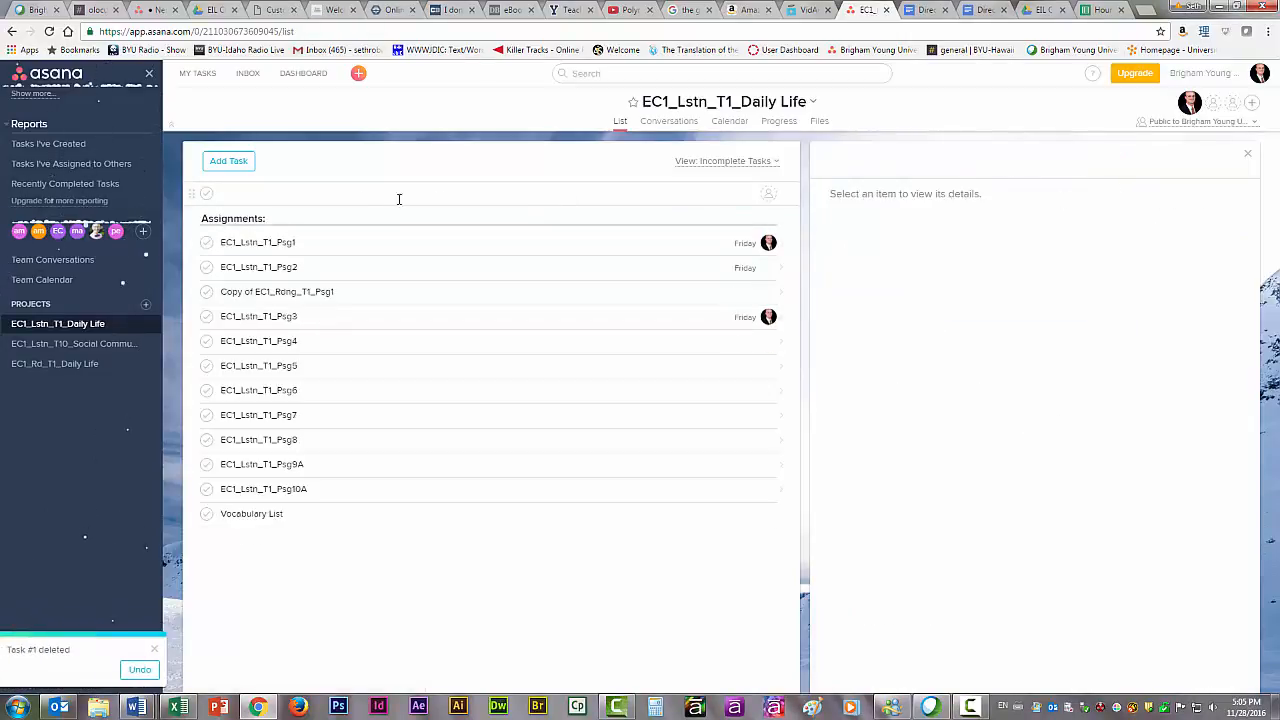
# Delete the blank task above the Assignments section.
pyautogui.click(320, 189)
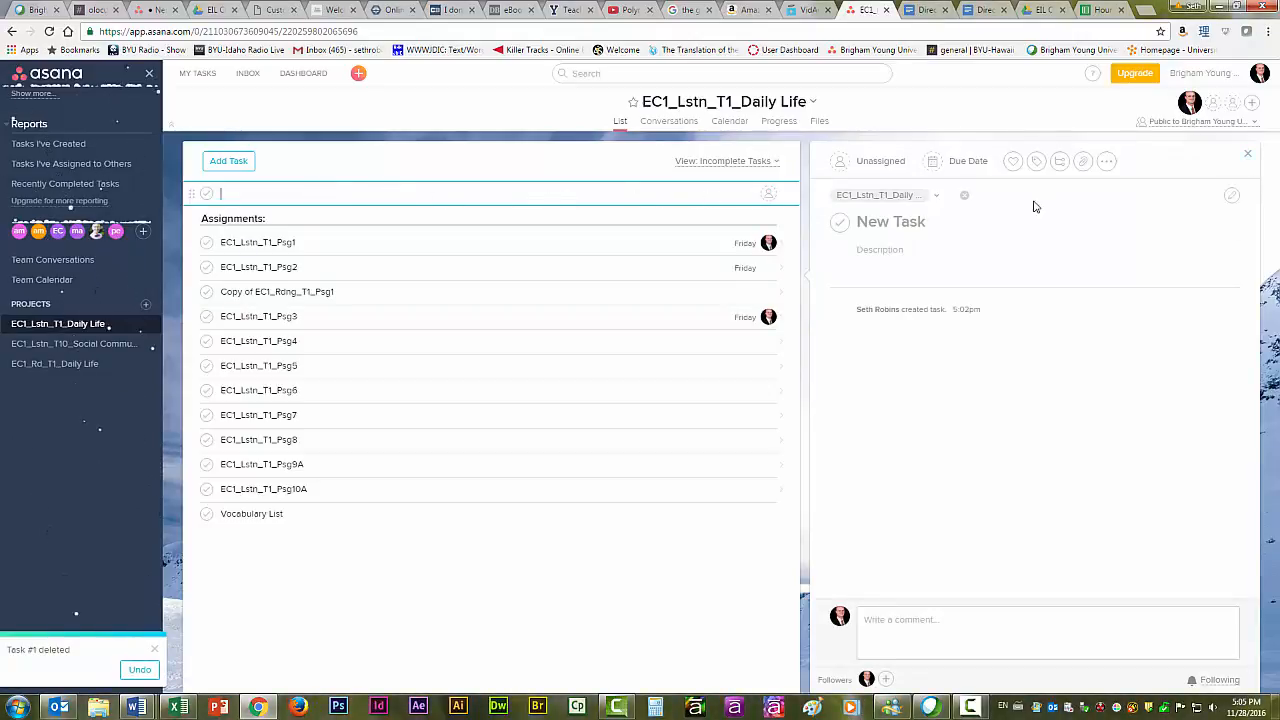
pyautogui.click(1106, 162)
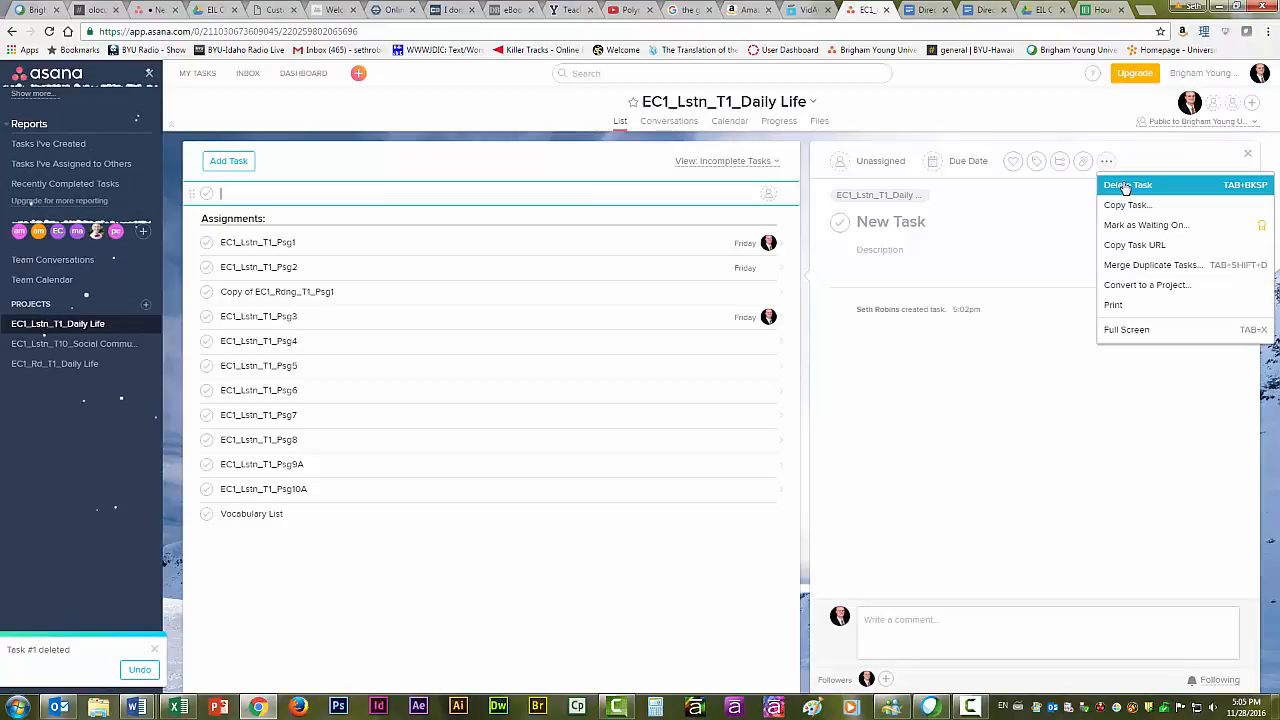
pyautogui.click(1126, 185)
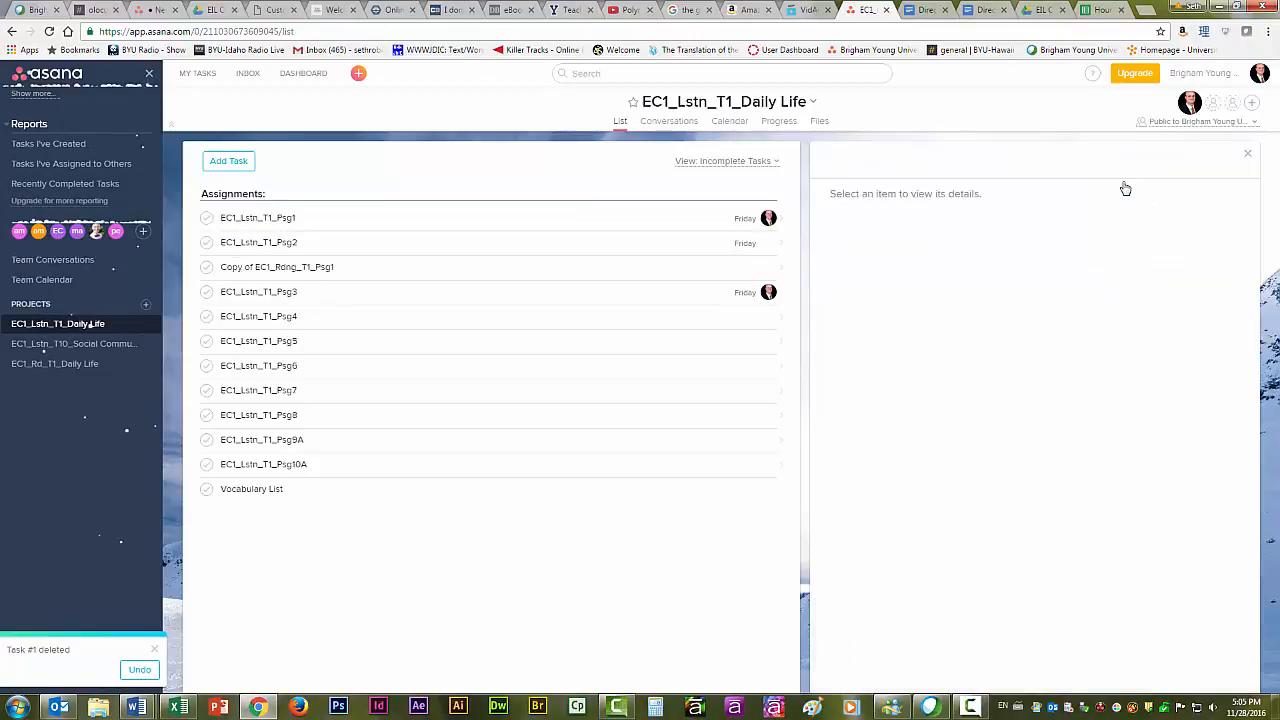
# Open the EC1_Lstn_T1_Psg1 task and review its Design and Development subtasks through Vocabulary Questions (10).
pyautogui.click(285, 217)
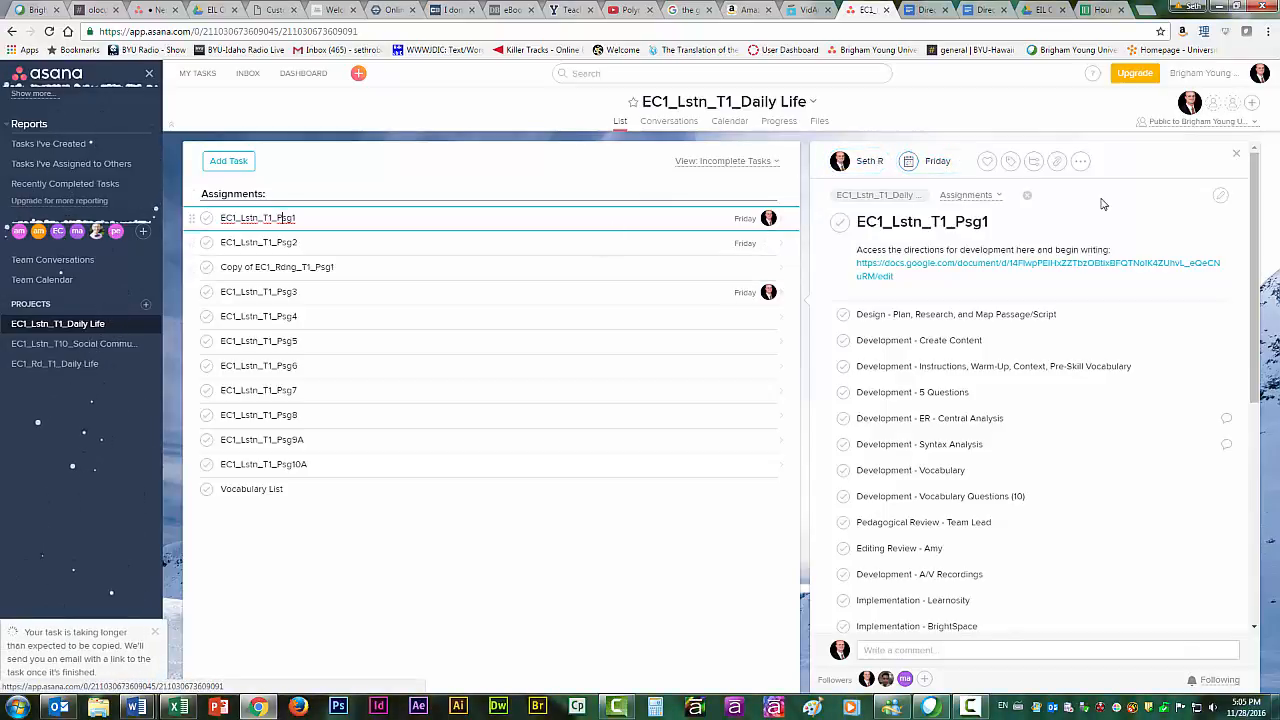
pyautogui.scroll(-2, 1103, 204)
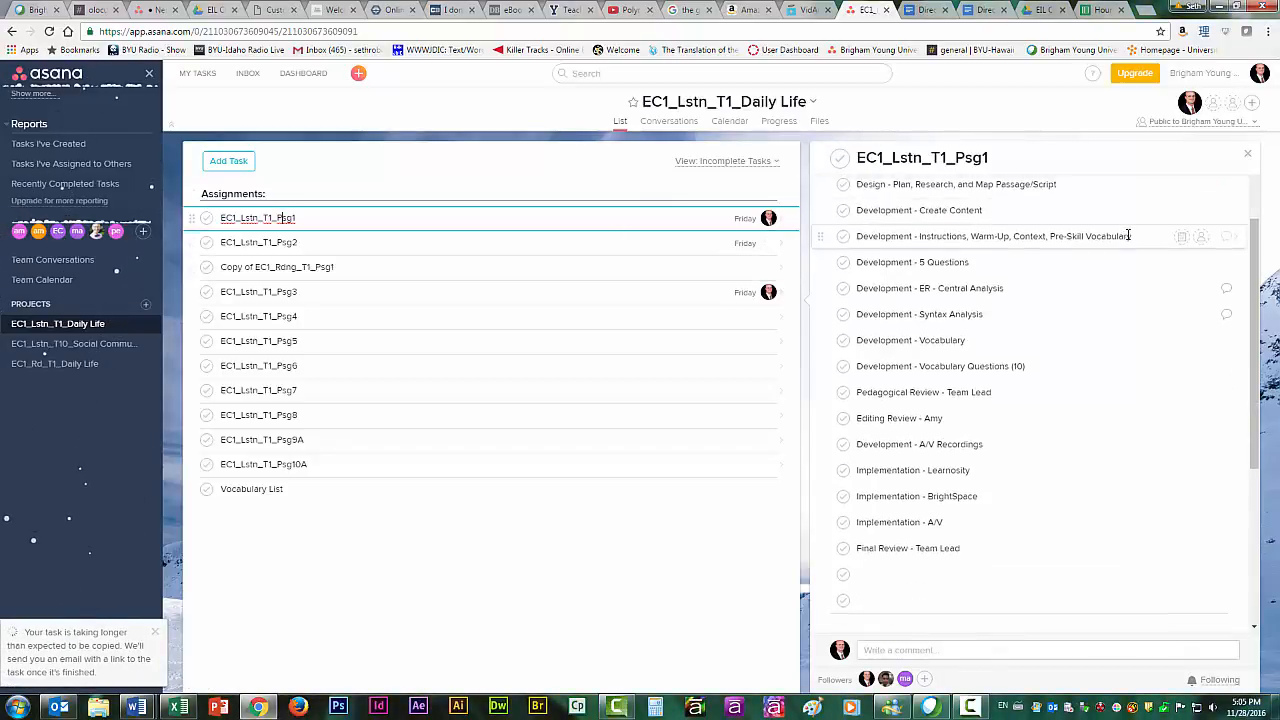
pyautogui.click(940, 248)
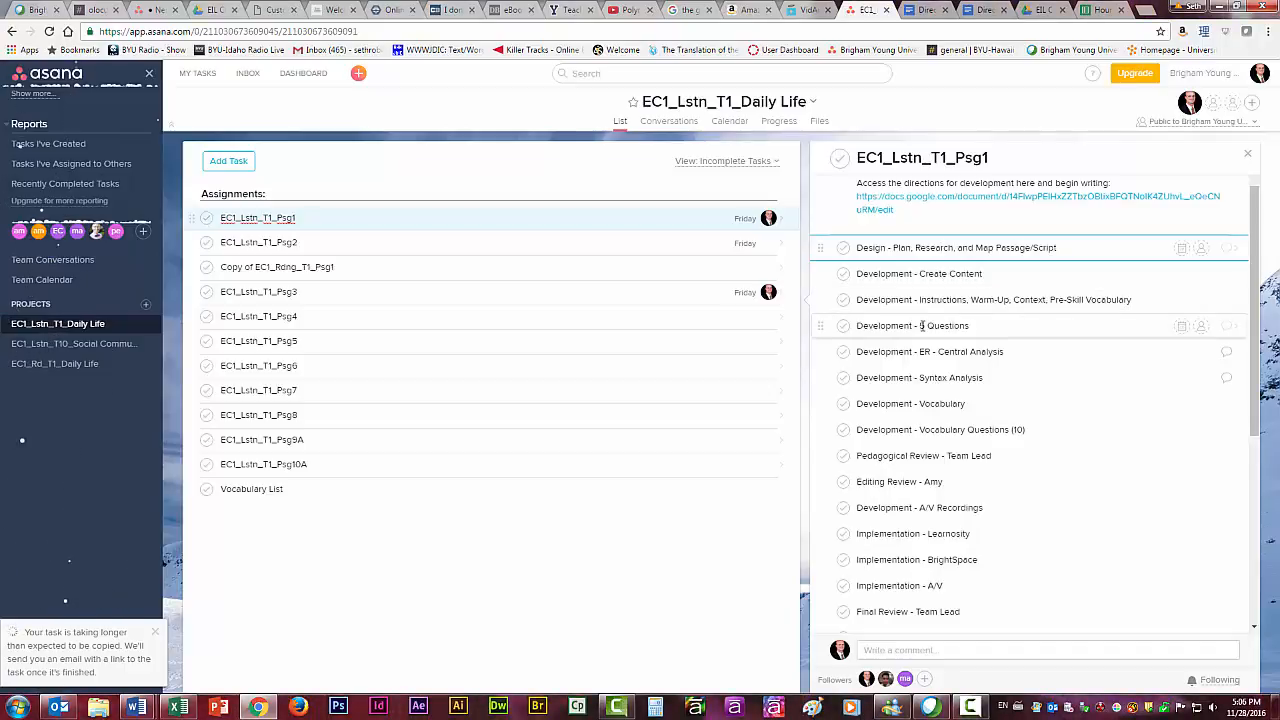
pyautogui.click(970, 352)
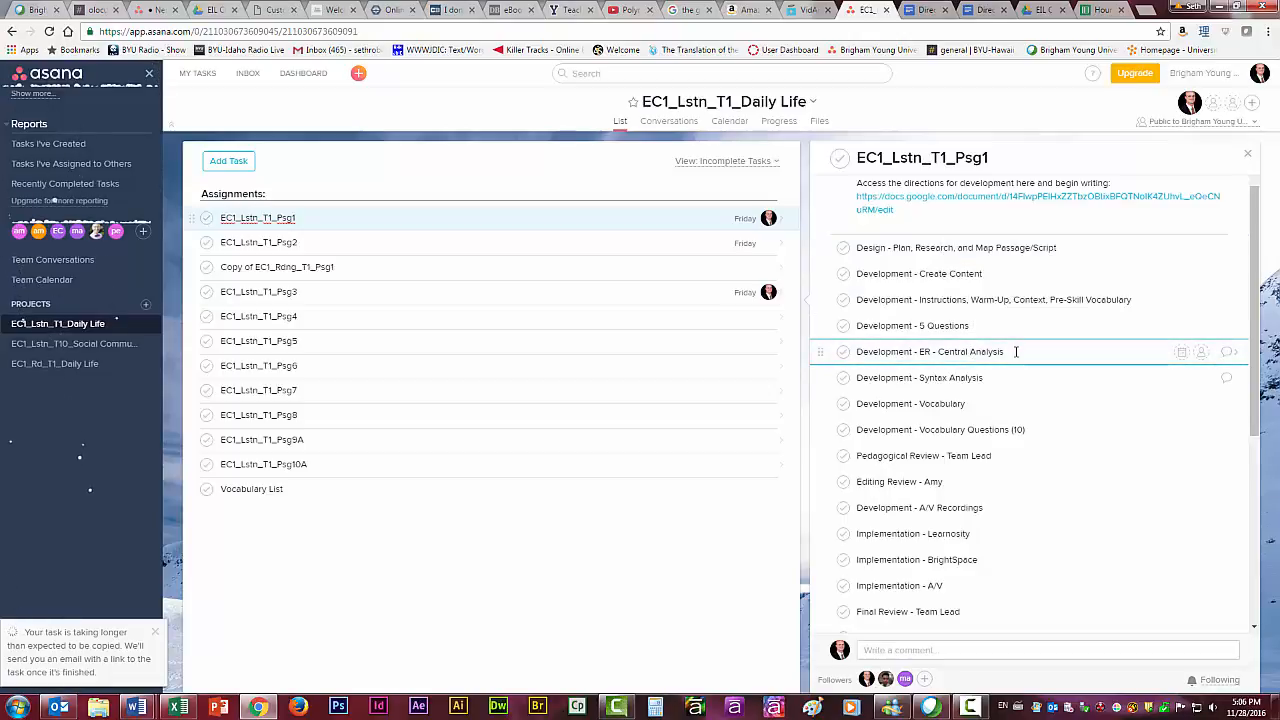
pyautogui.click(988, 377)
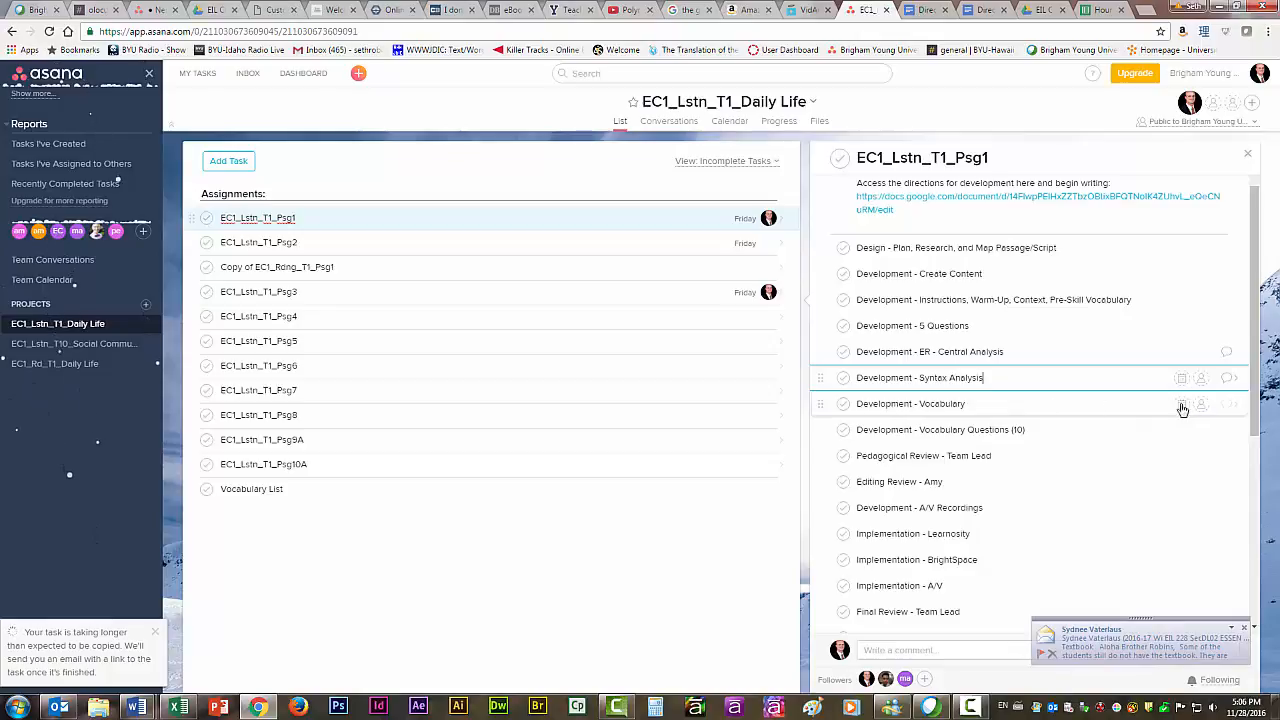
pyautogui.click(1006, 405)
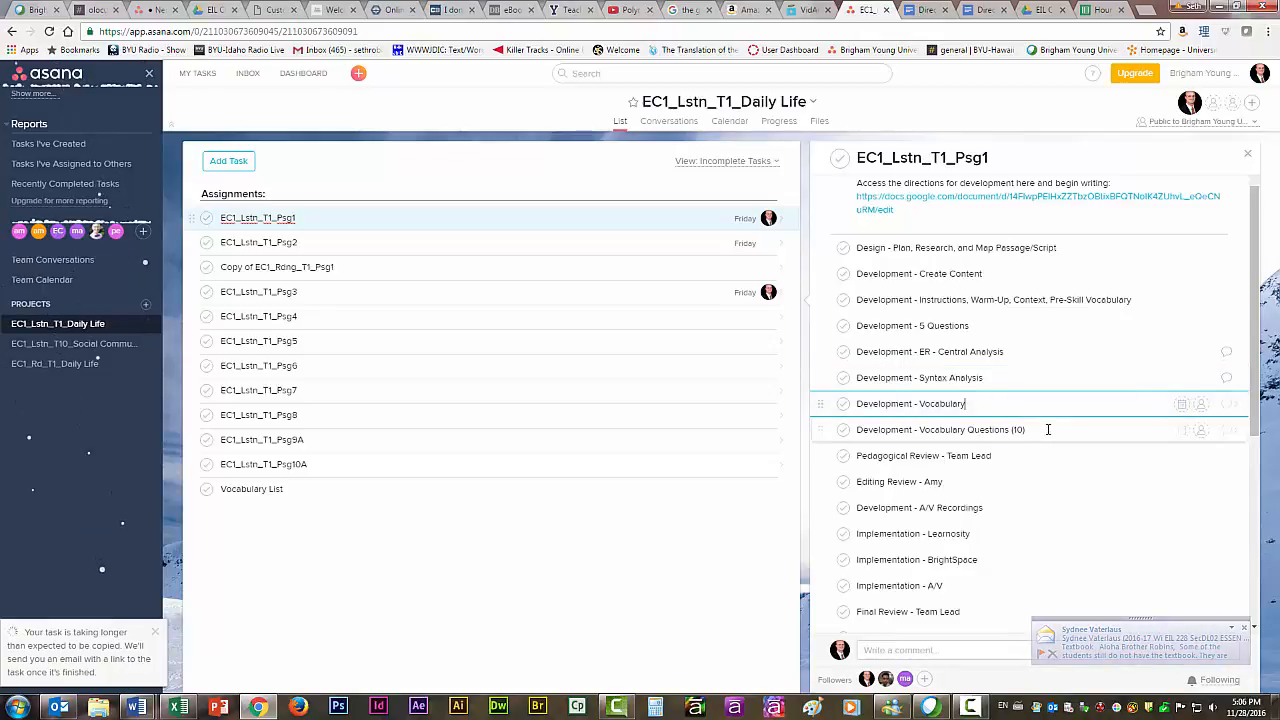
pyautogui.click(1046, 429)
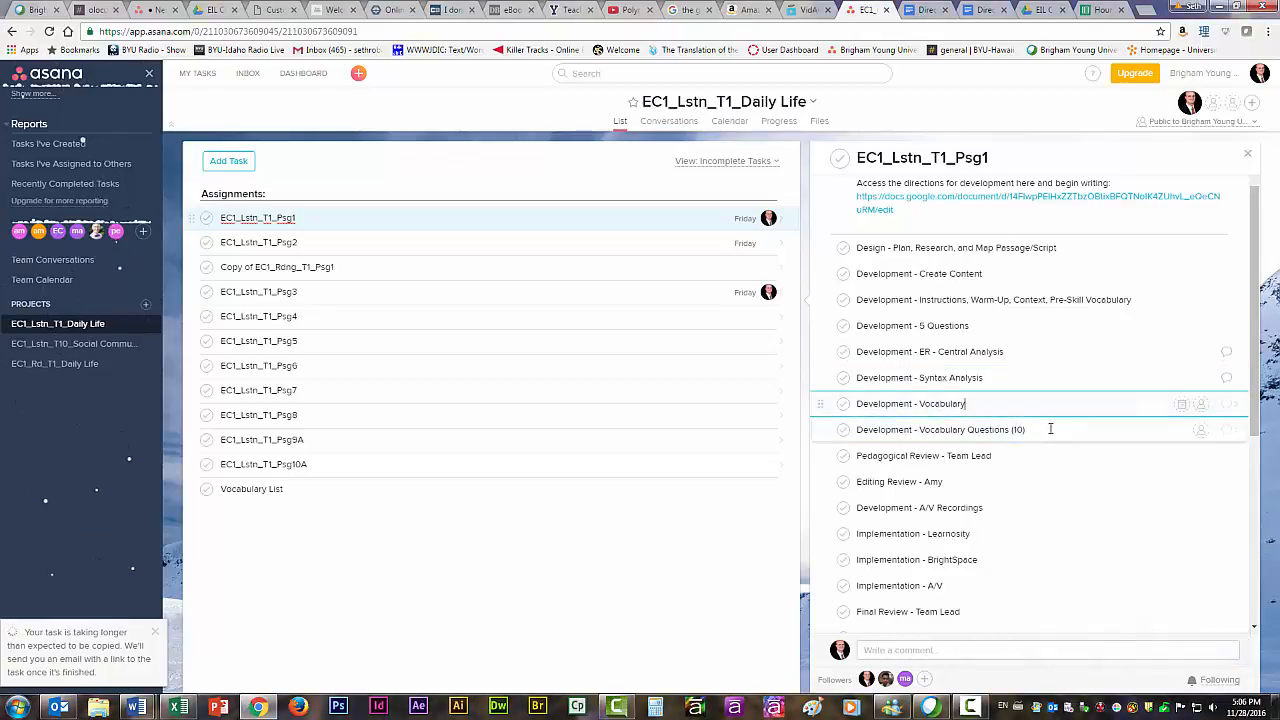
# Assign the Pedagogical Review - Team Lead subtask to yourself and open the subtask's details.
pyautogui.click(1020, 456)
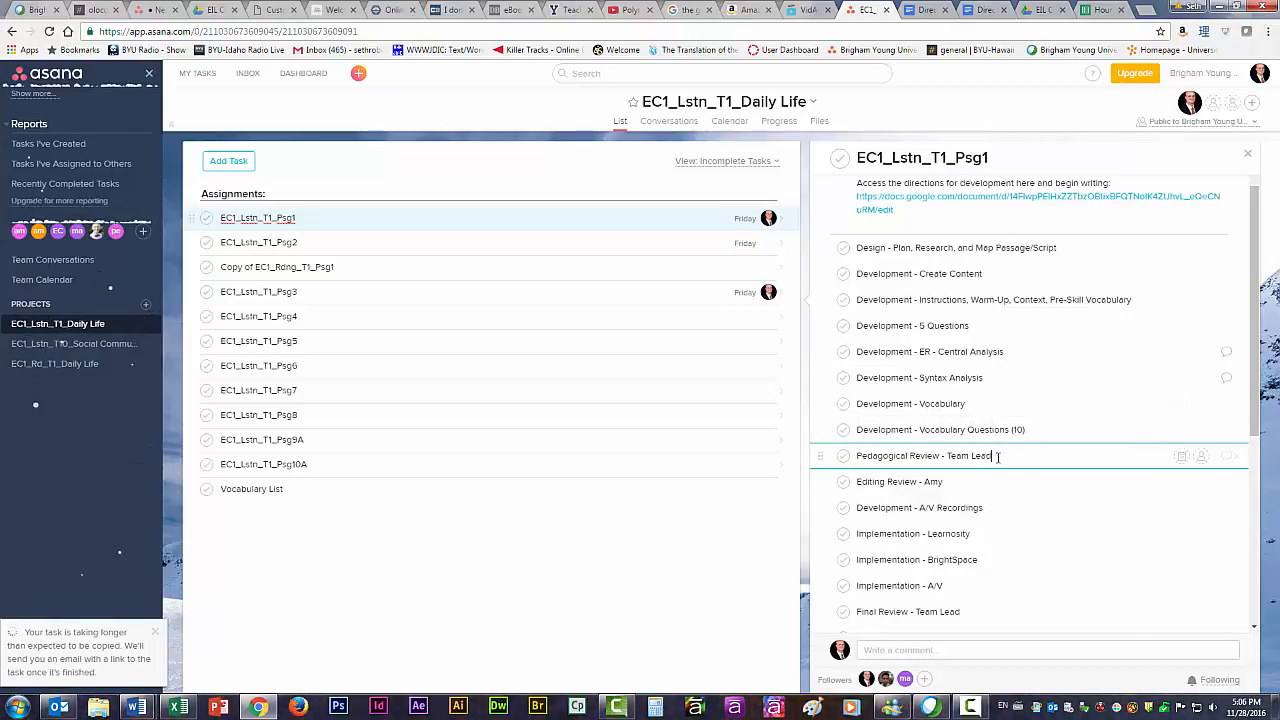
pyautogui.click(1181, 456)
pyautogui.press('Escape')
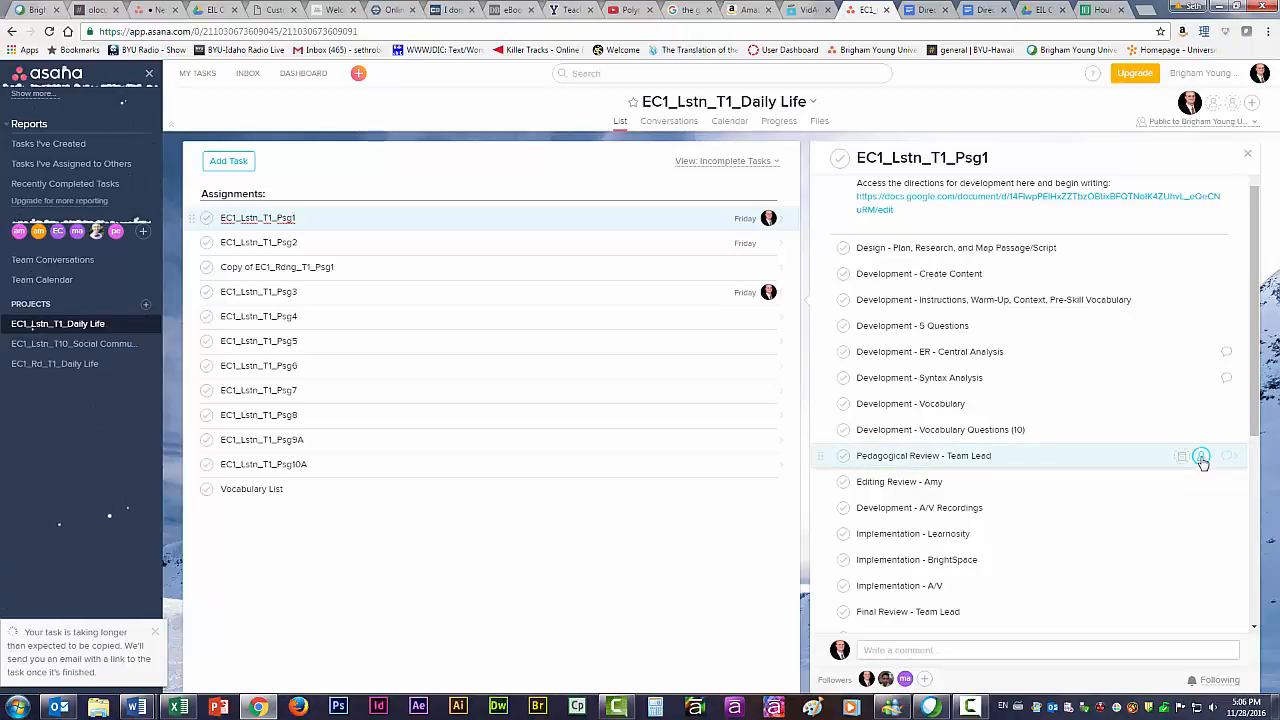
pyautogui.click(1201, 456)
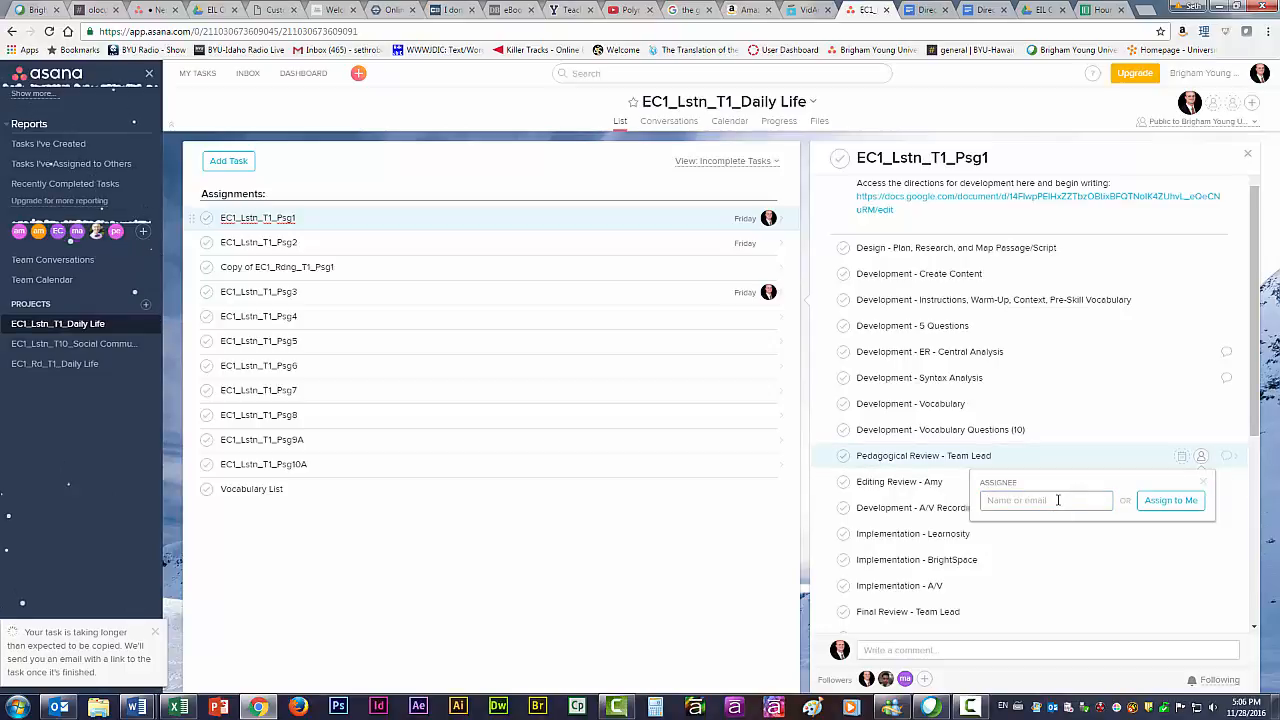
pyautogui.write('seth')
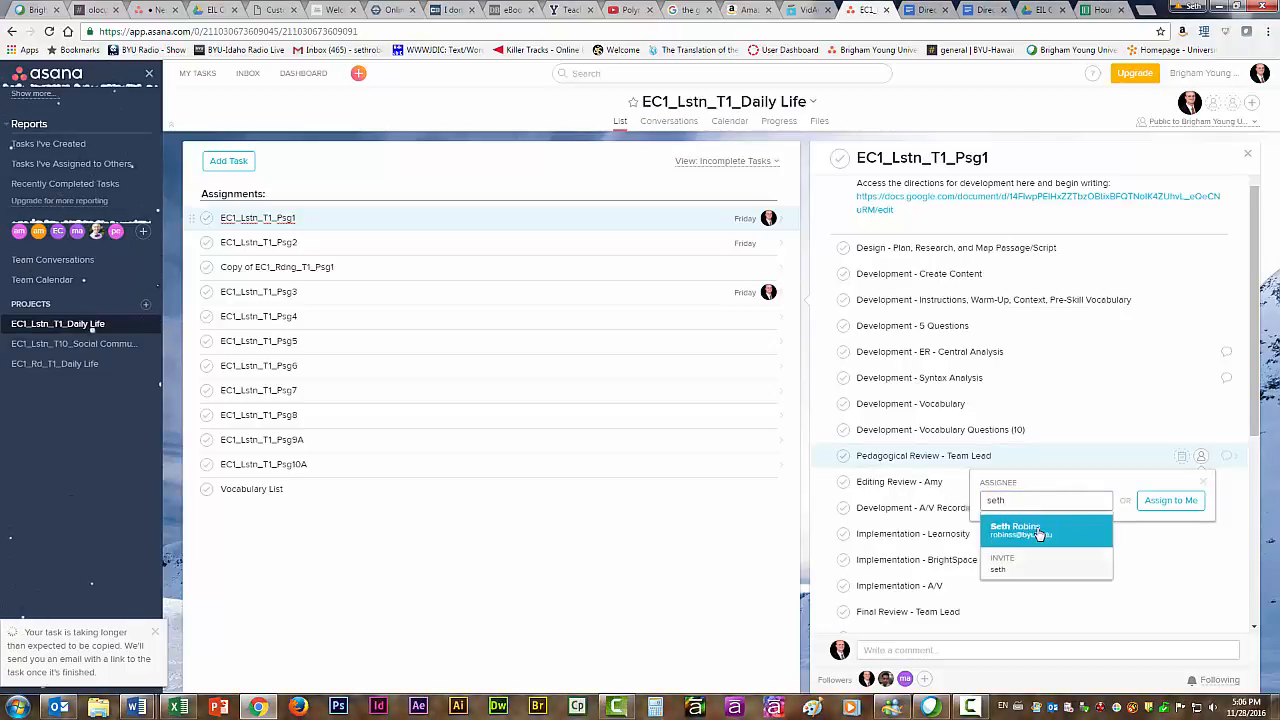
pyautogui.click(1040, 533)
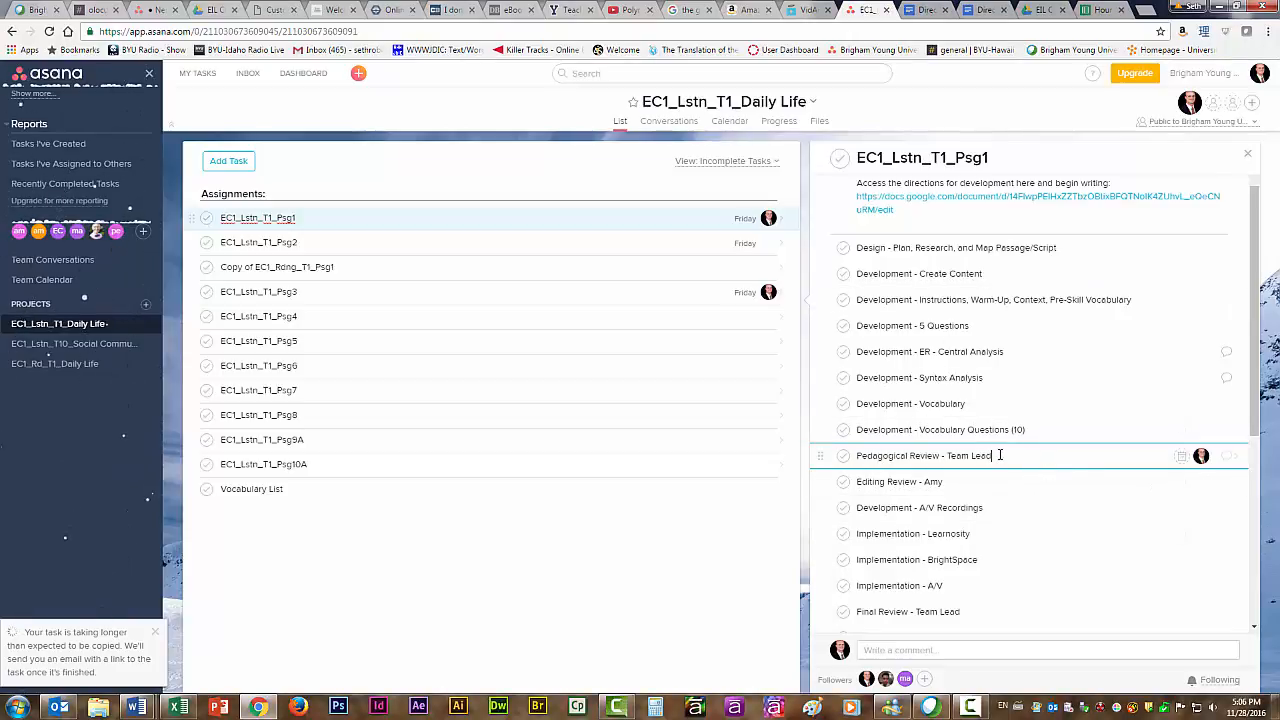
pyautogui.click(1225, 462)
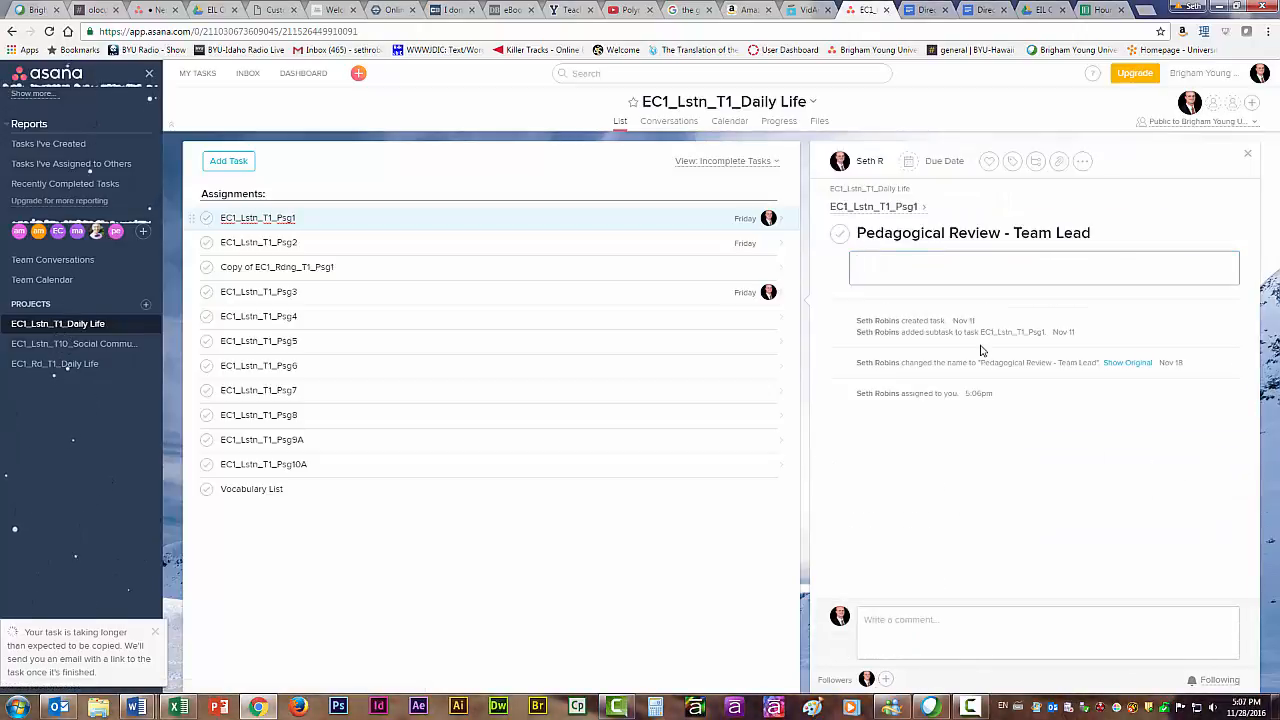
# Add a description to the Pedagogical Review - Team Lead subtask telling the writer by name "that was really terrible.".
pyautogui.write('Boy, Jimm')
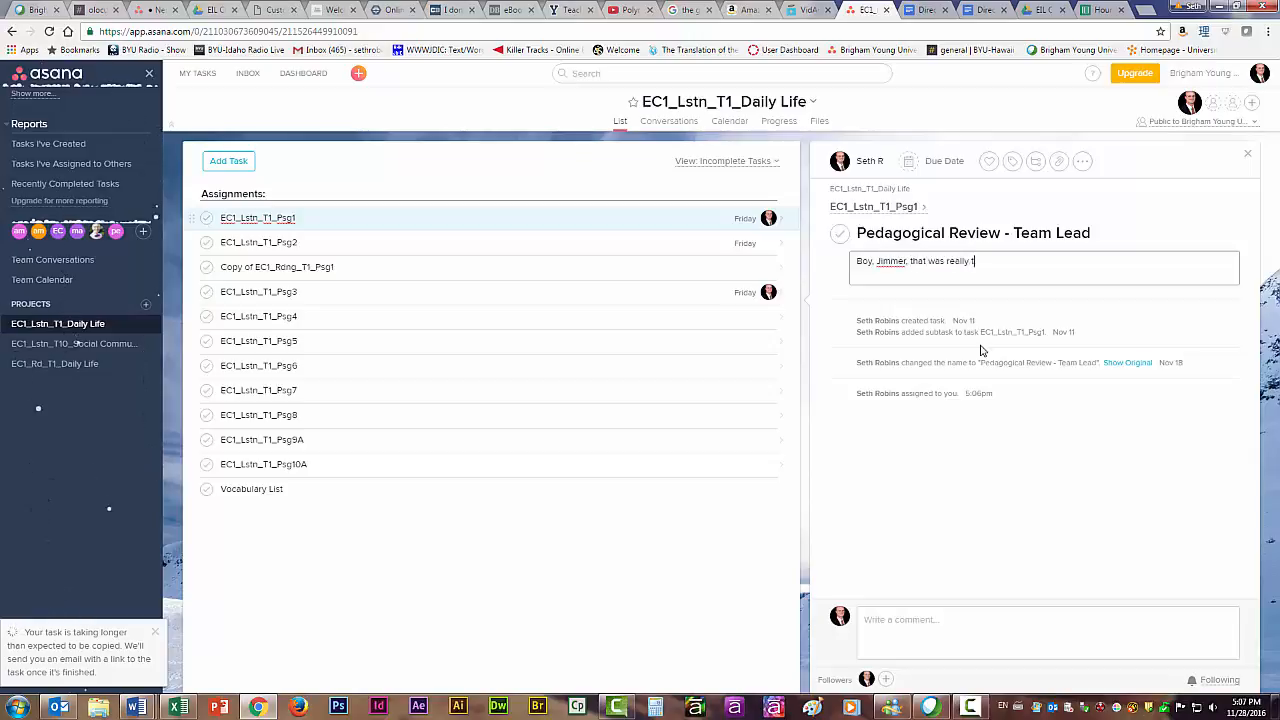
pyautogui.write('errible.')
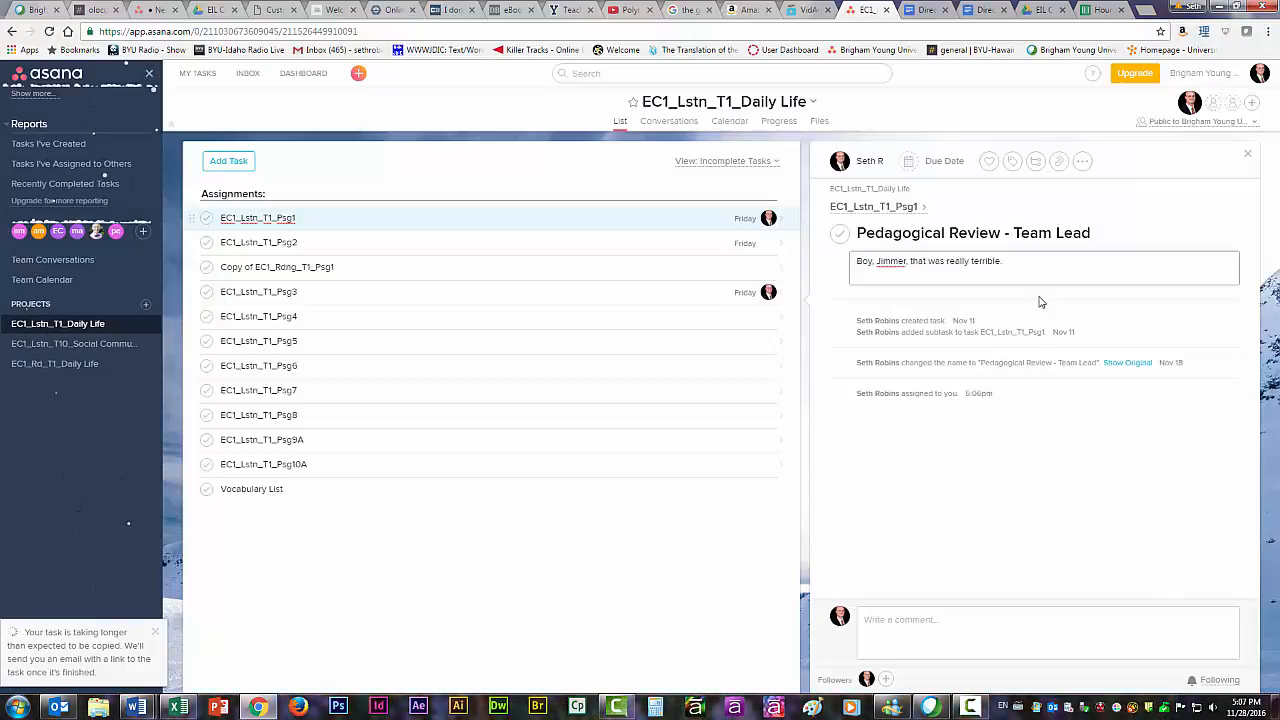
pyautogui.click(1094, 469)
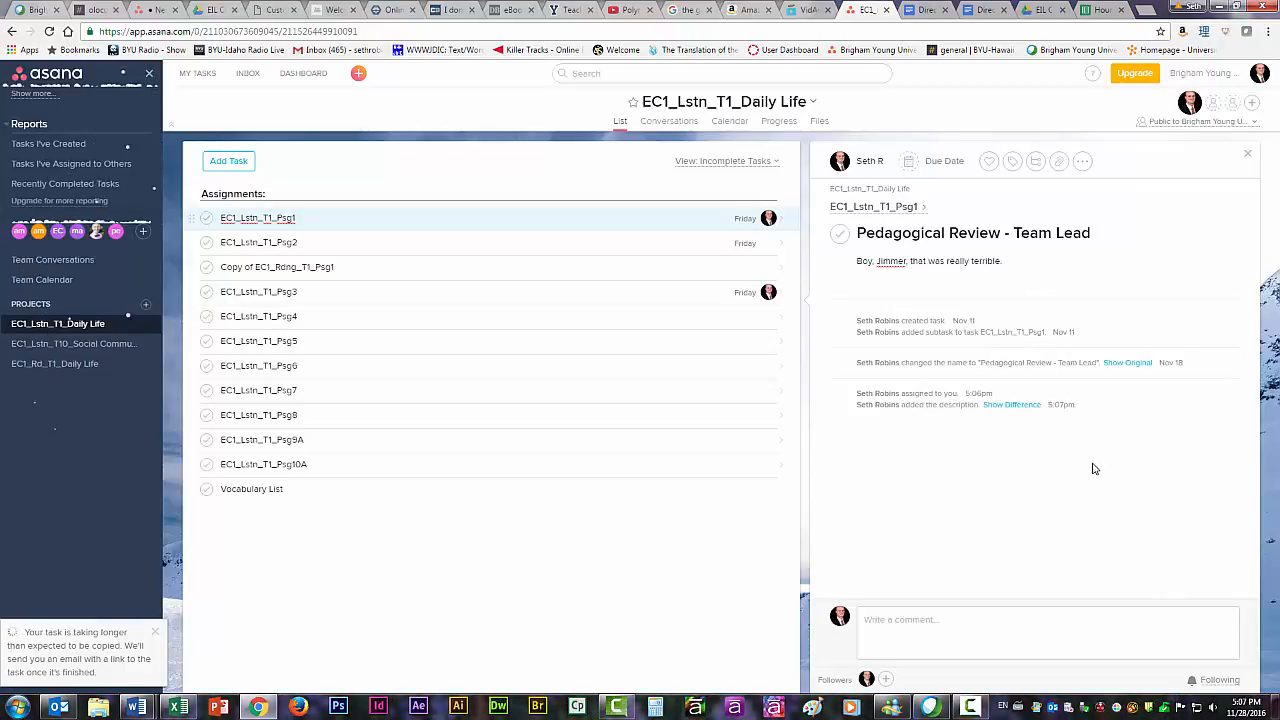
# Return to the EC1_Lstn_T1_Psg1 task and try to assign its Development - Create Content subtask to a writer by first name.
pyautogui.click(402, 218)
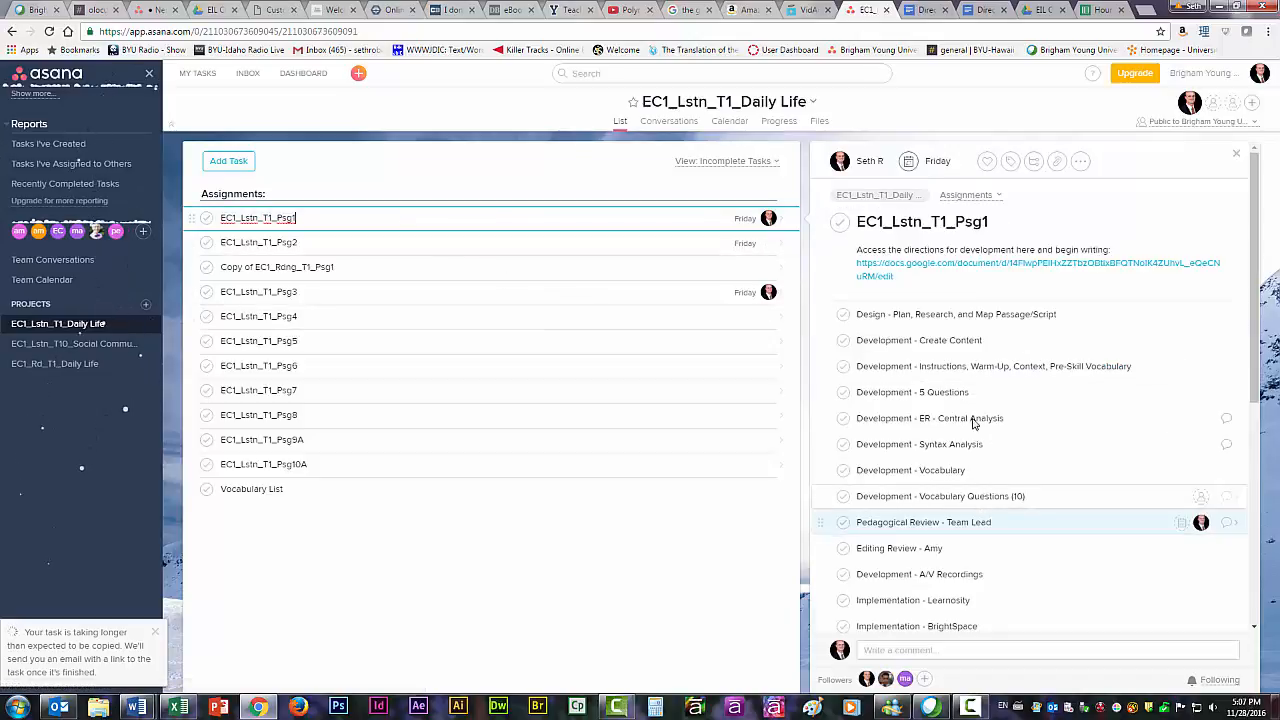
pyautogui.click(990, 340)
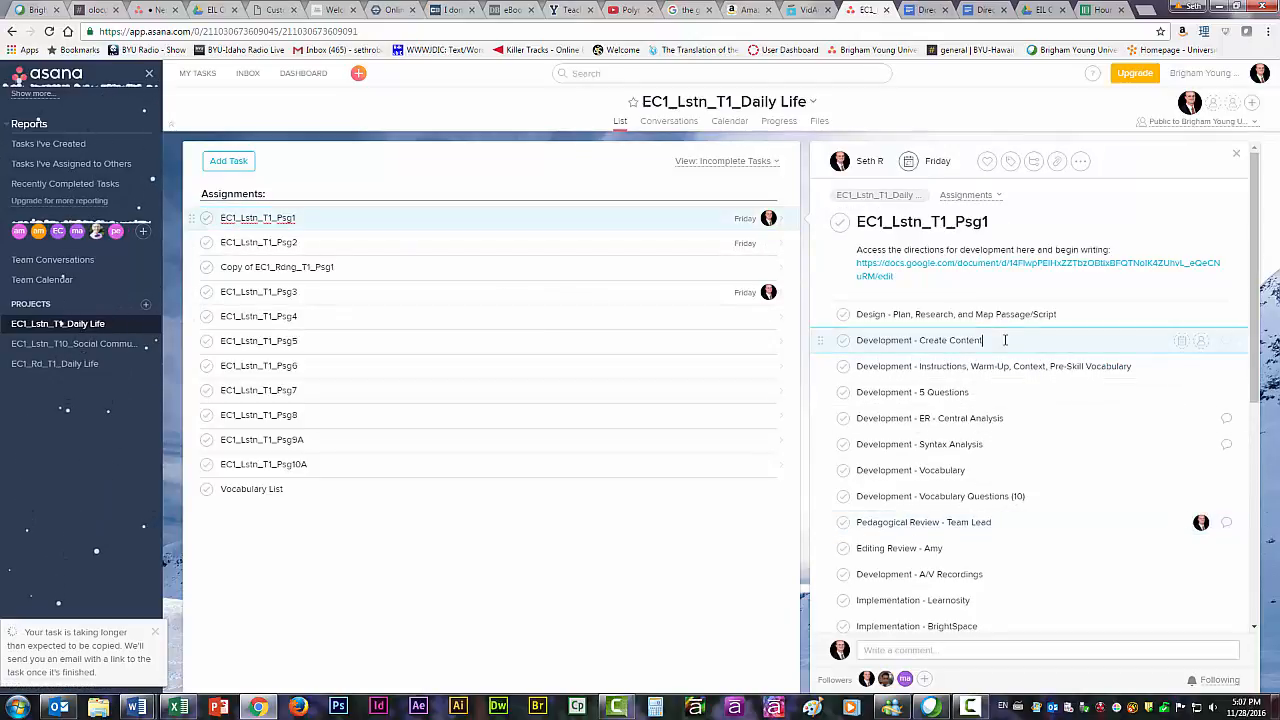
pyautogui.click(1201, 341)
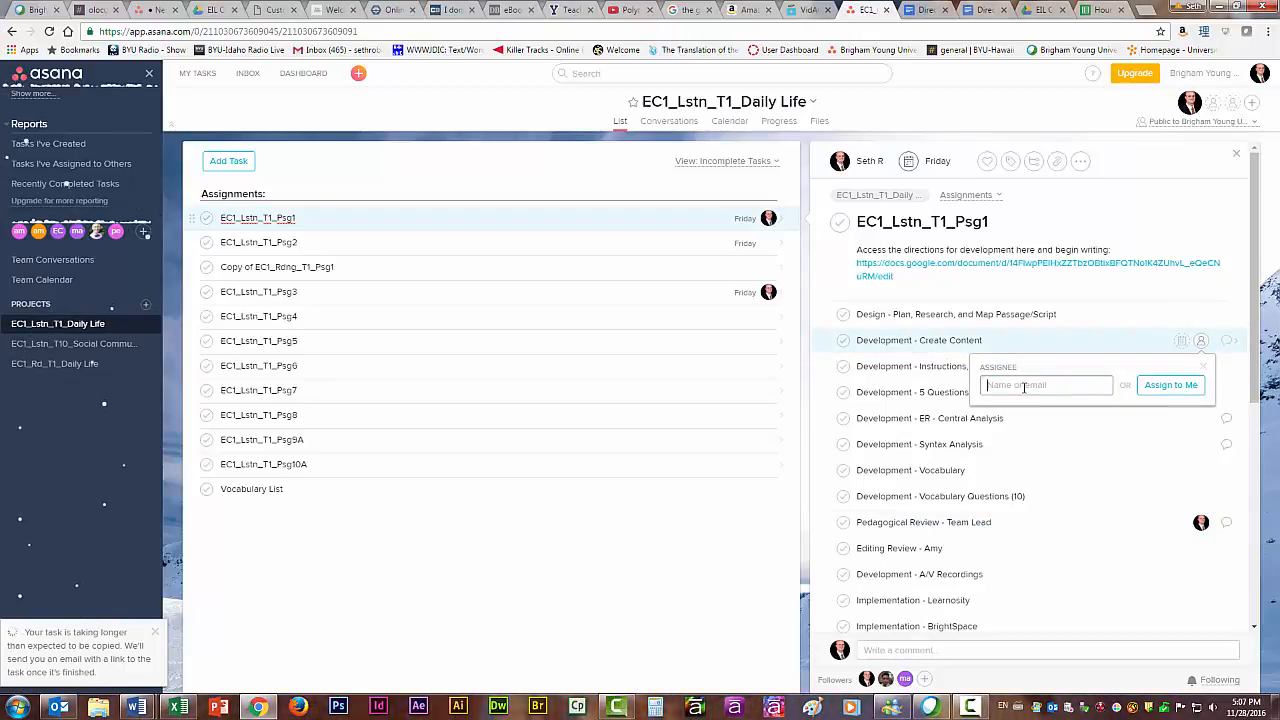
pyautogui.write('jimmy')
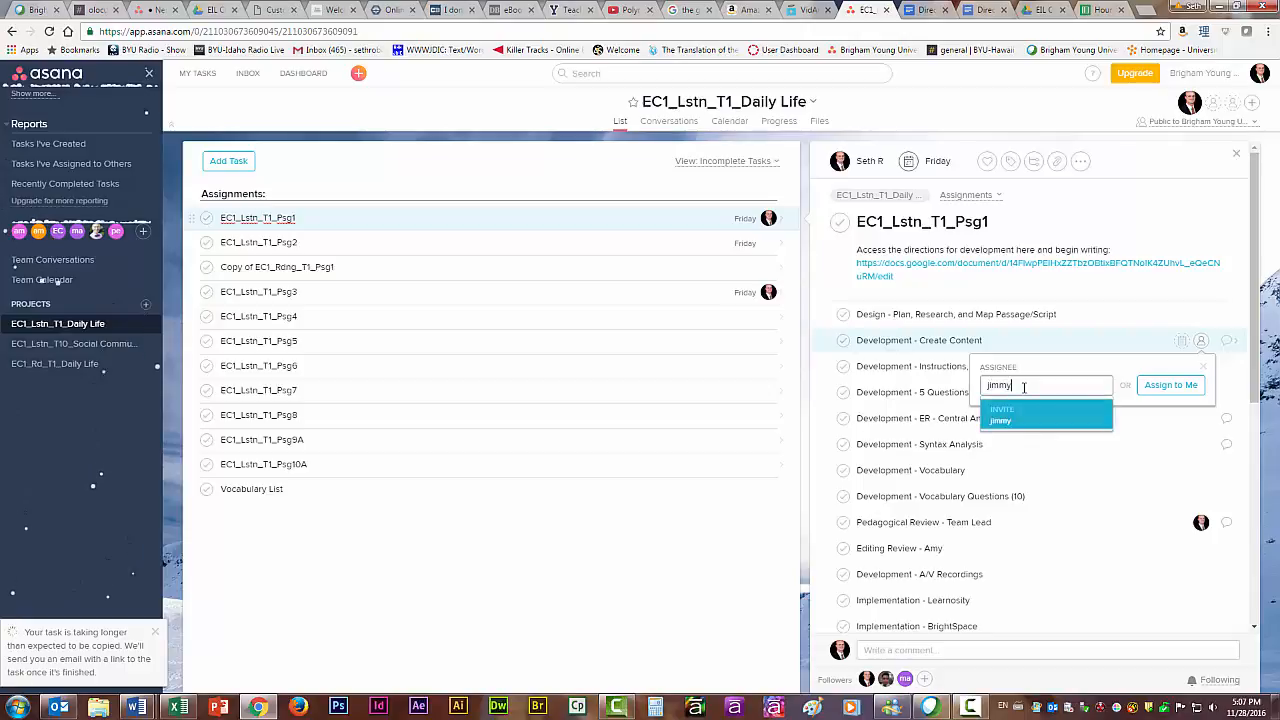
pyautogui.moveTo(1033, 385); pyautogui.dragTo(958, 385)
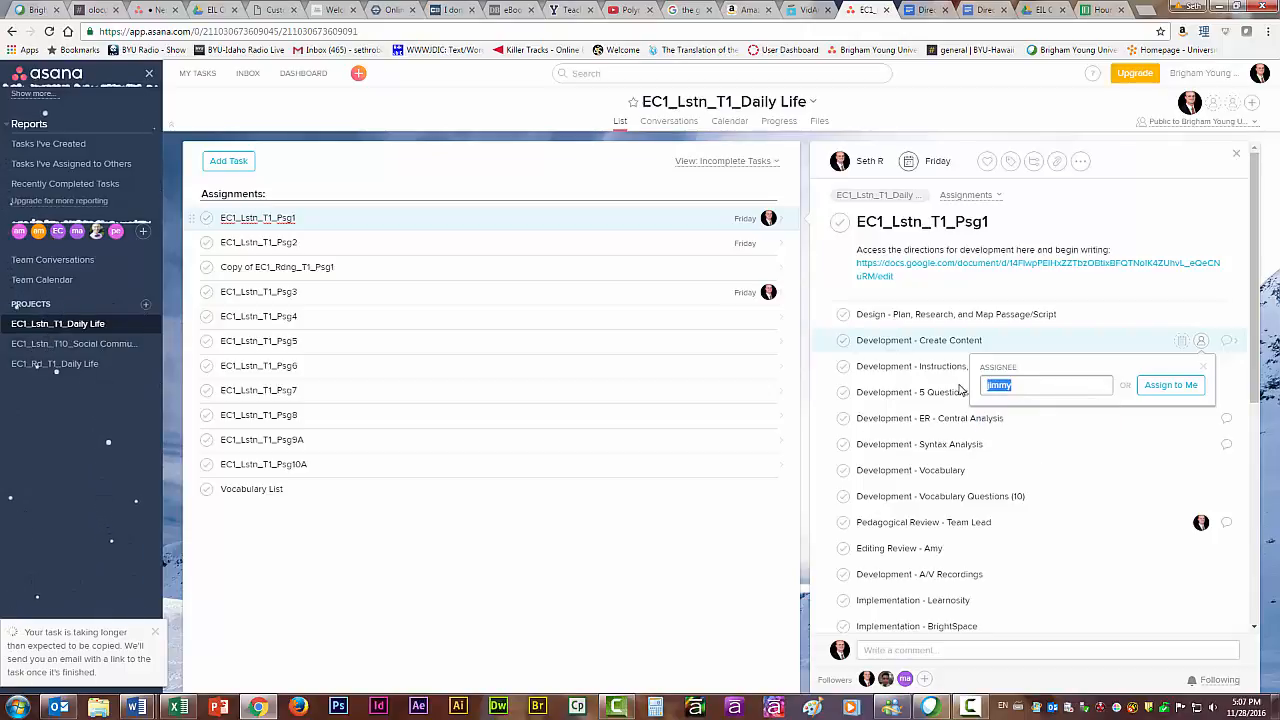
# Open the due date calendar of the Development - Create Content subtask and close it without choosing a date.
pyautogui.click(1185, 342)
pyautogui.click(1183, 342)
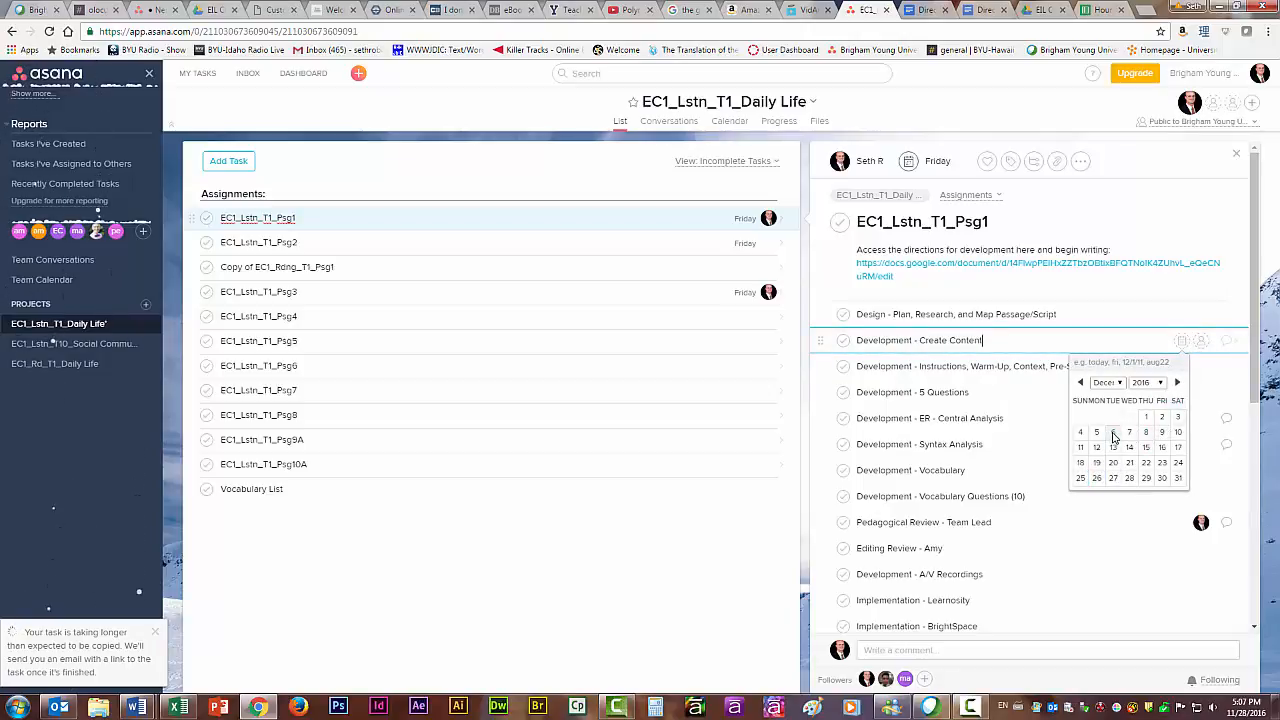
pyautogui.click(1112, 323)
pyautogui.click(1007, 342)
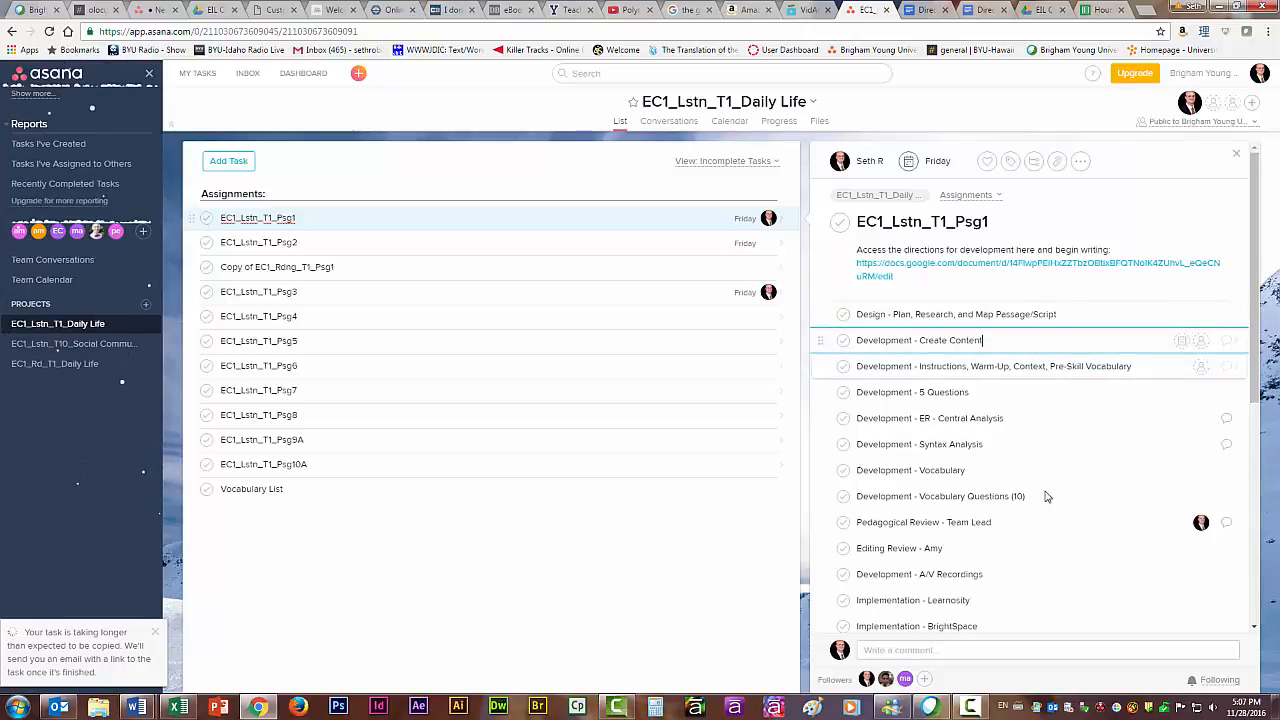
# Remove the assignee from the Pedagogical Review - Team Lead subtask.
pyautogui.click(1071, 523)
pyautogui.click(1202, 530)
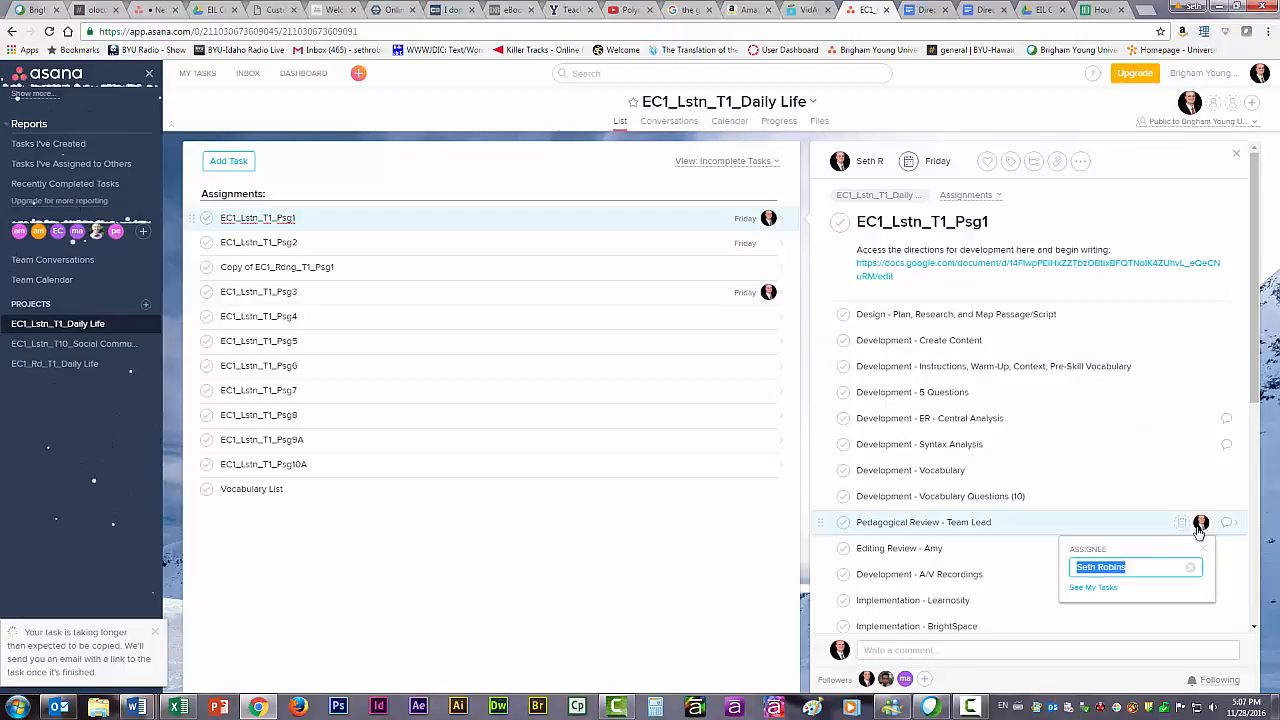
pyautogui.click(1190, 573)
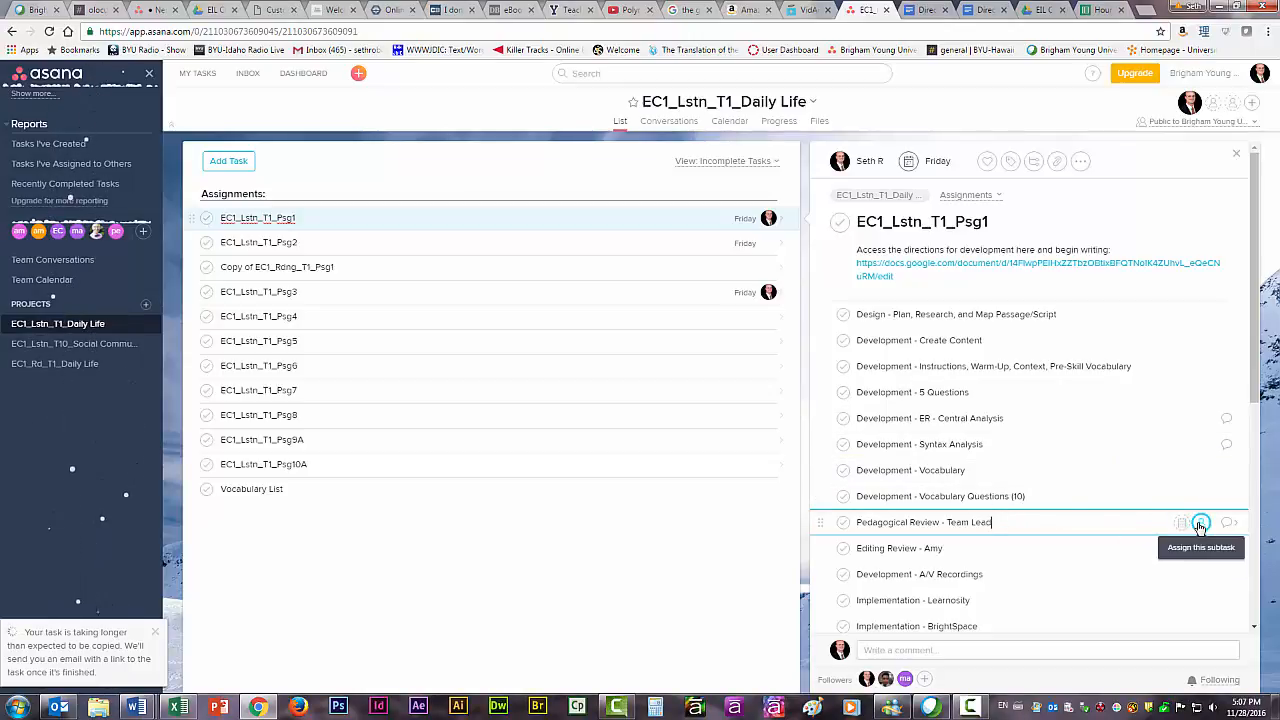
# Try completing the Editing Review and Development - A/V Recordings subtasks, and set them back to incomplete.
pyautogui.click(1016, 546)
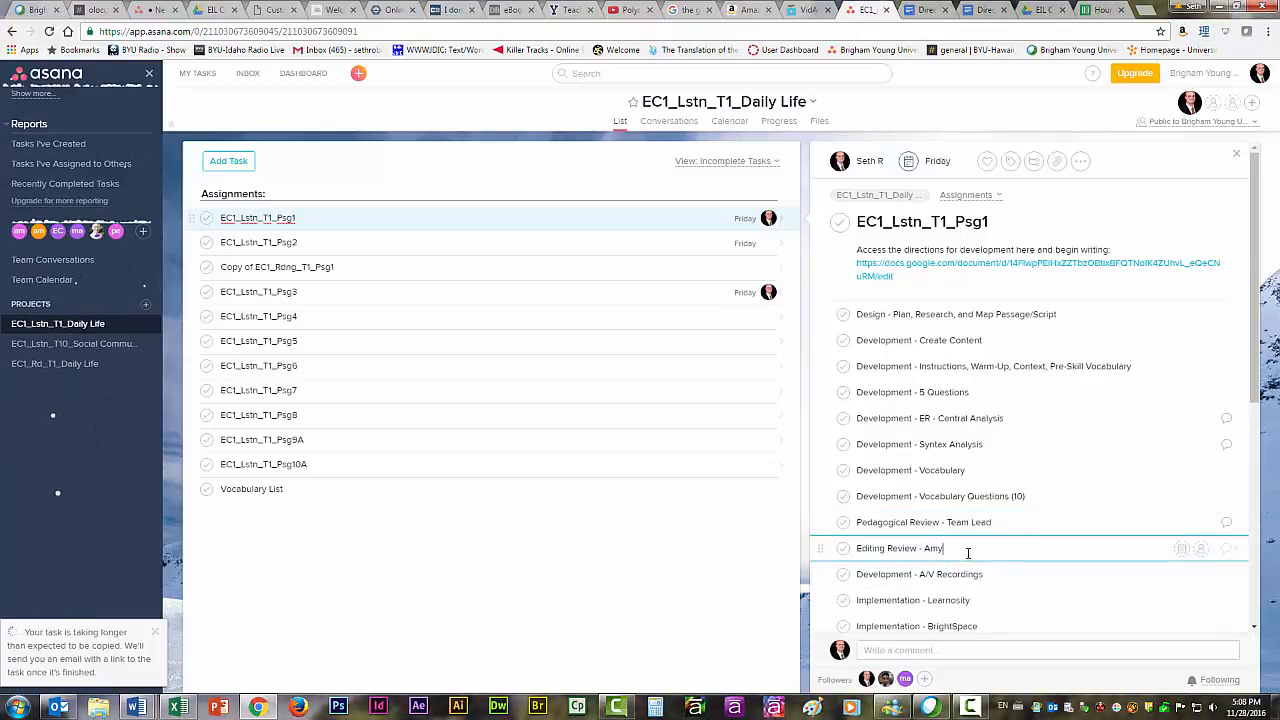
pyautogui.click(844, 550)
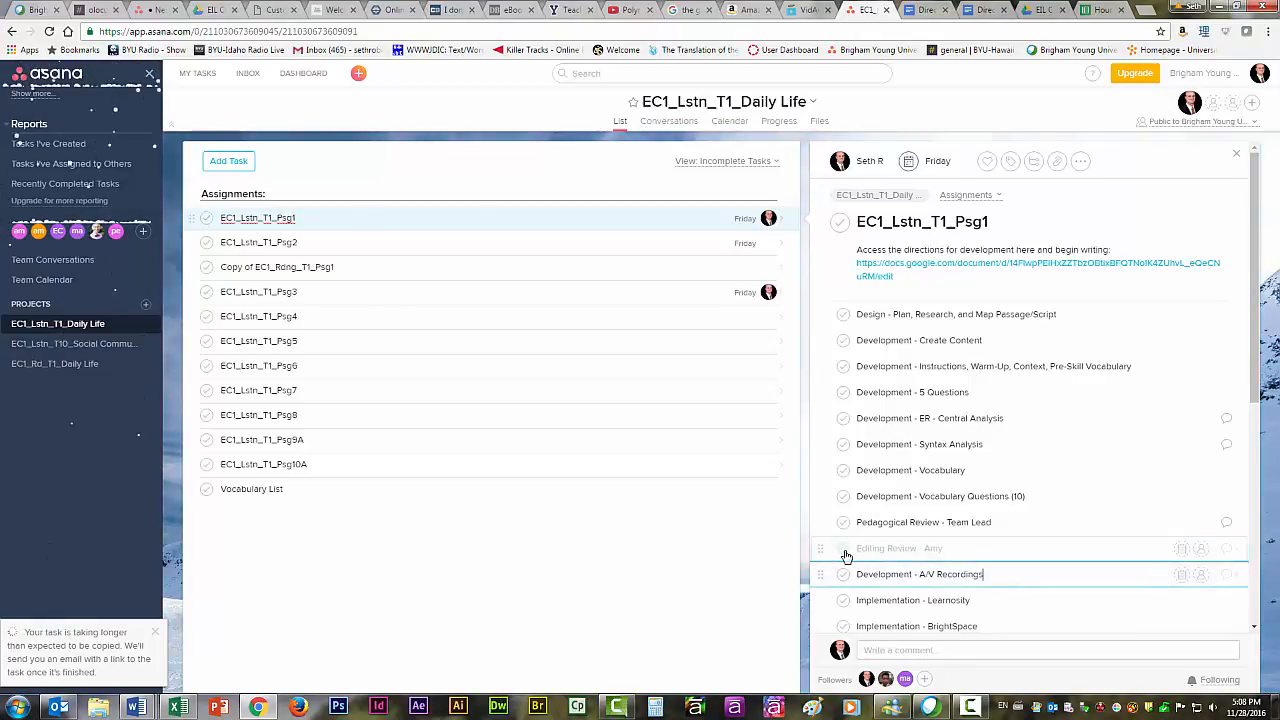
pyautogui.click(844, 550)
pyautogui.click(845, 552)
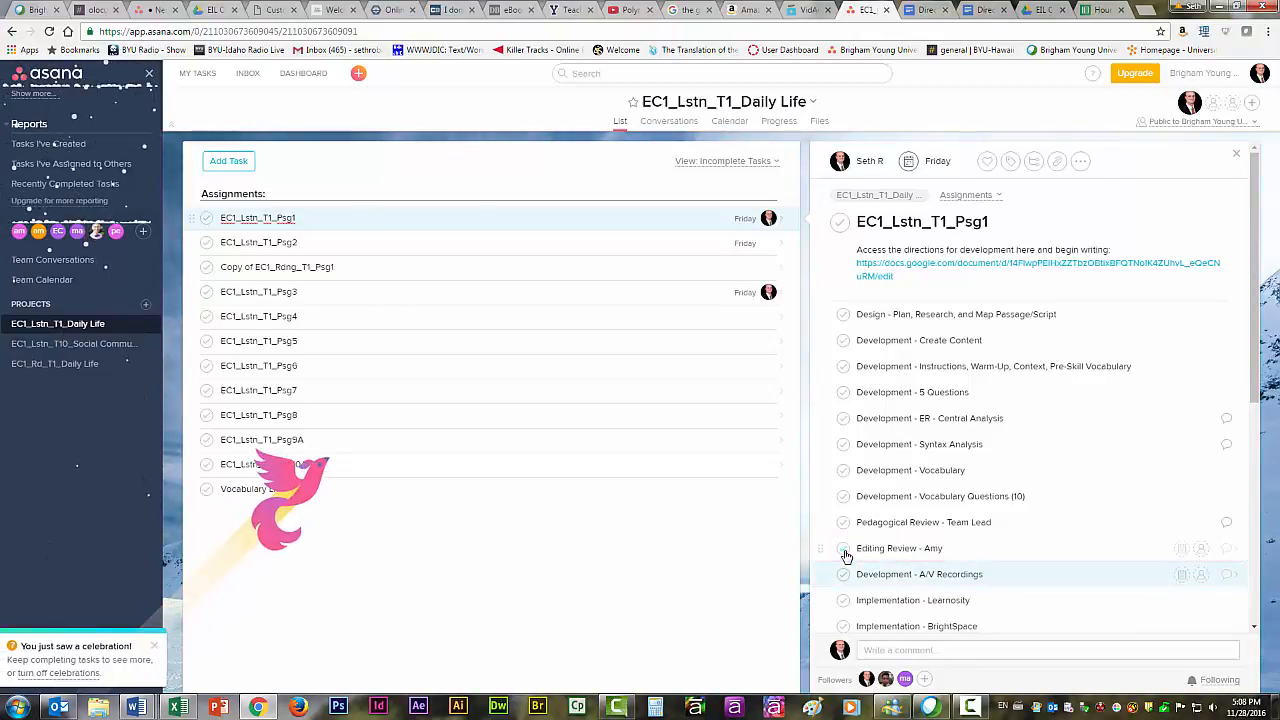
pyautogui.click(999, 575)
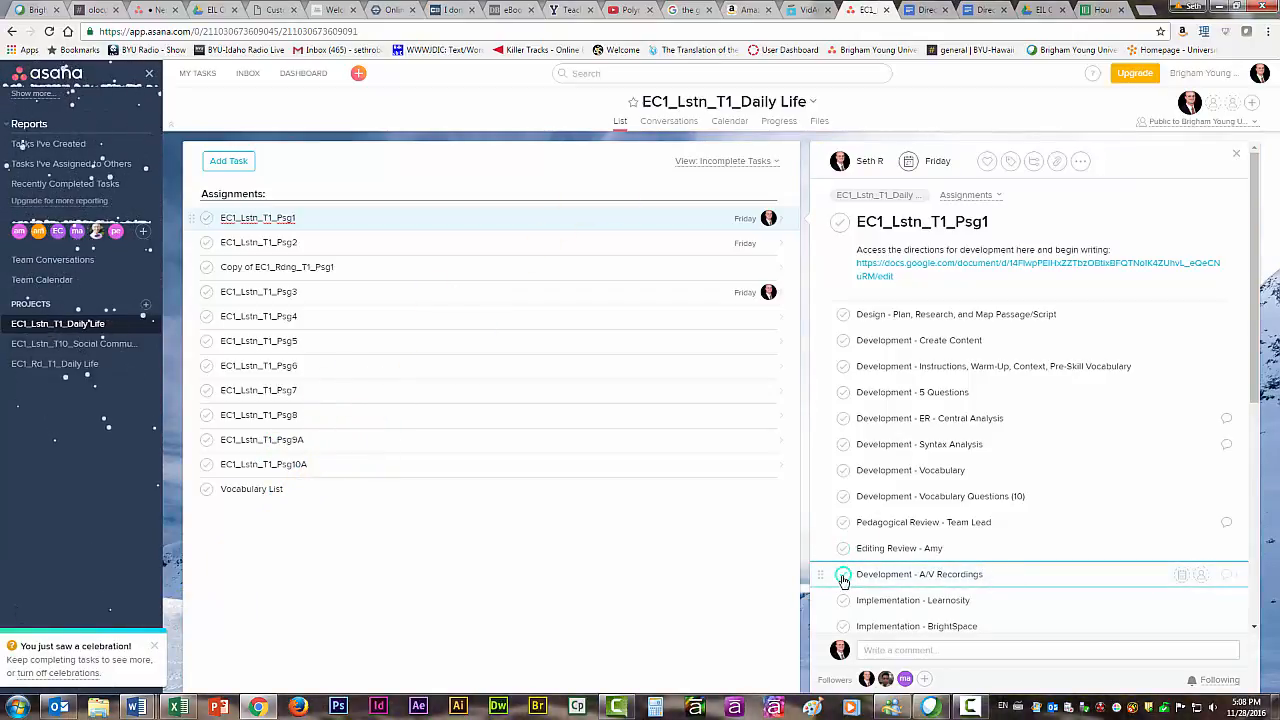
pyautogui.click(843, 578)
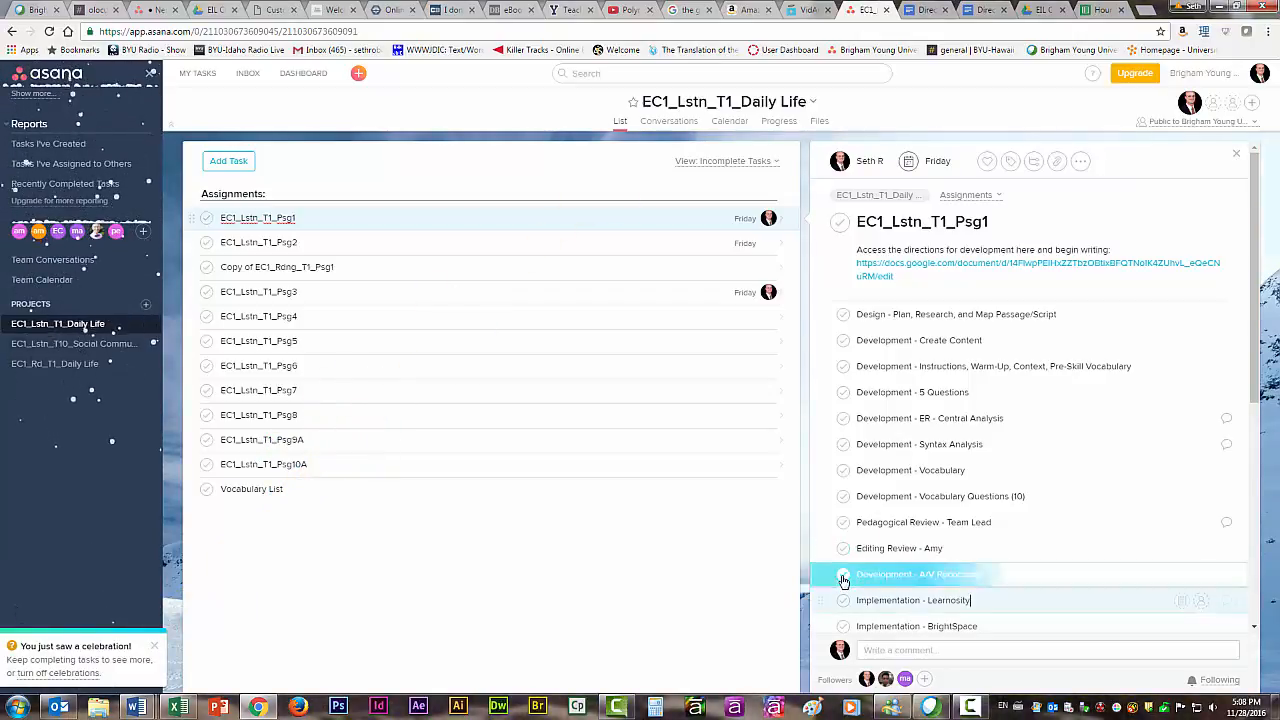
# Mark the Implementation - Learnosity subtask complete.
pyautogui.click(980, 600)
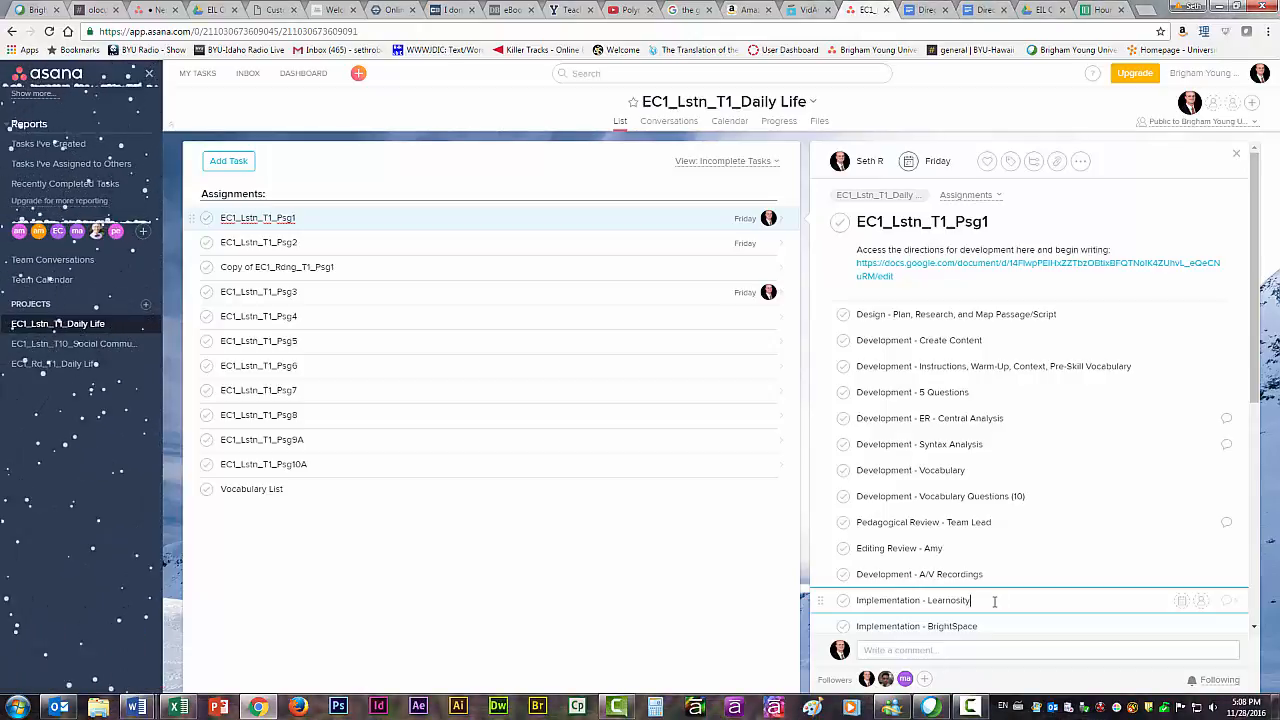
pyautogui.click(994, 624)
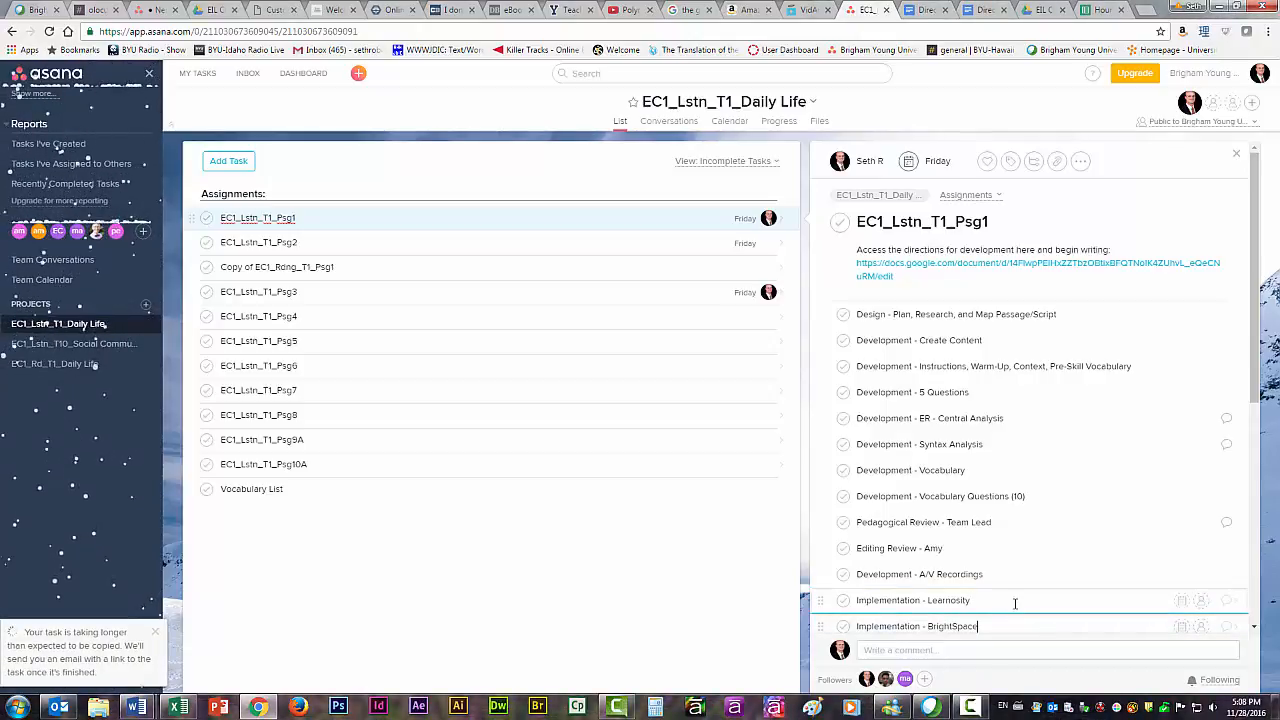
pyautogui.click(1015, 603)
pyautogui.click(845, 603)
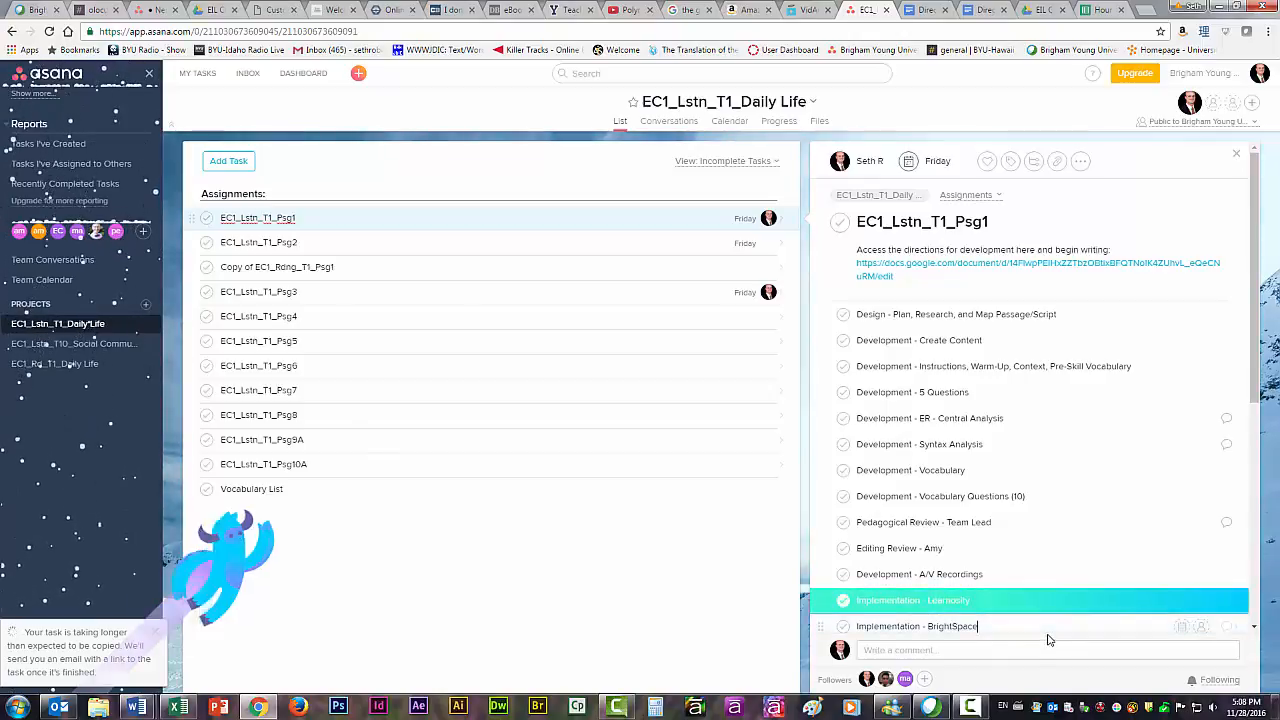
# Assign the Implementation - BrightSpace subtask to yourself and mark it complete.
pyautogui.click(1201, 626)
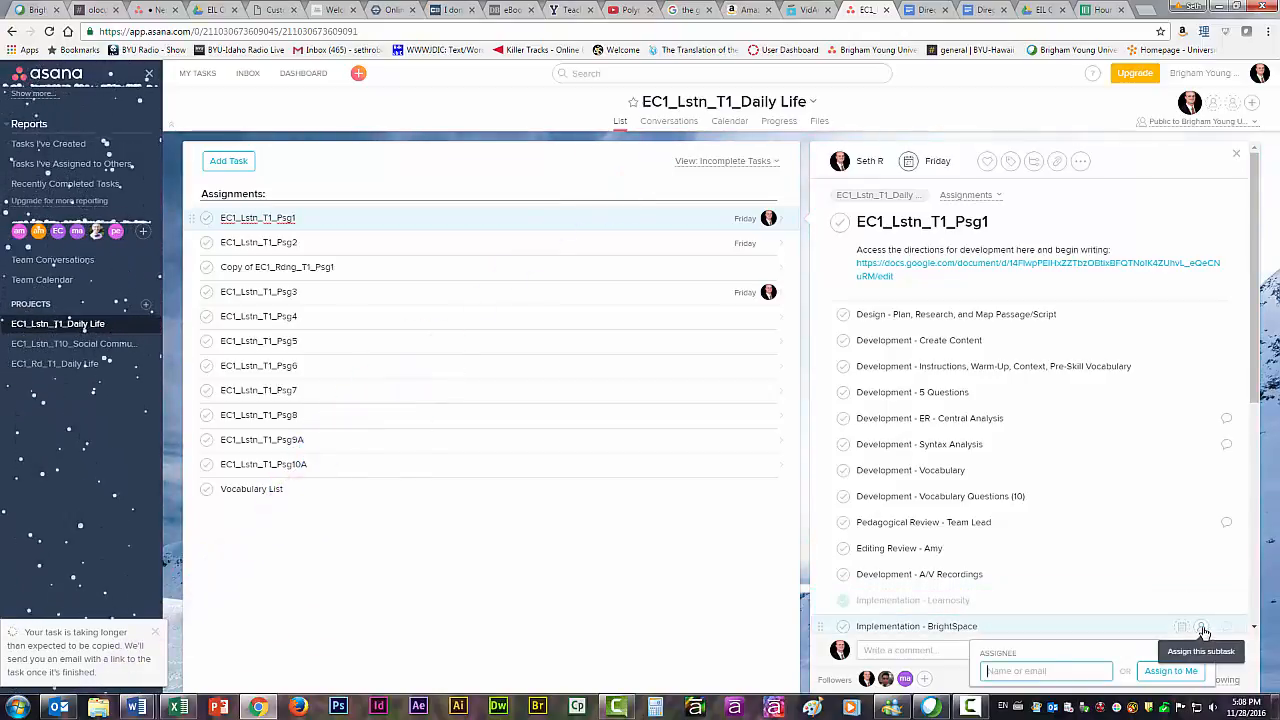
pyautogui.write('seth')
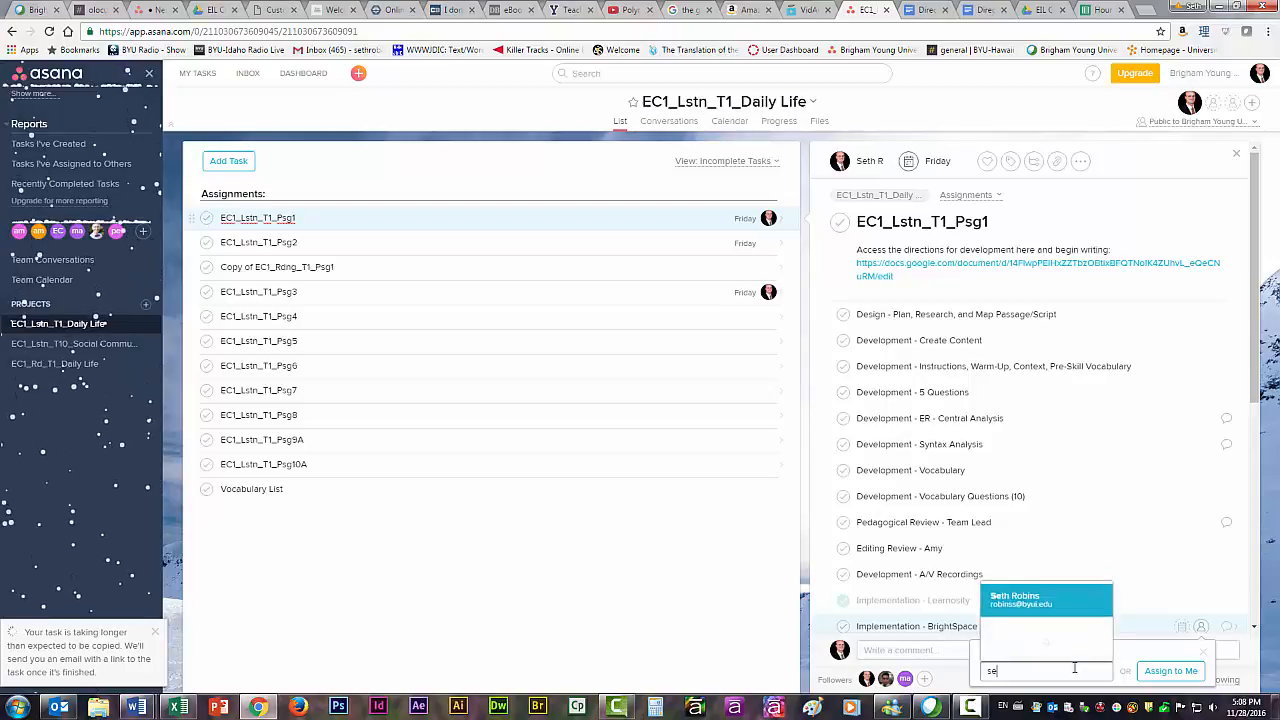
pyautogui.click(1067, 614)
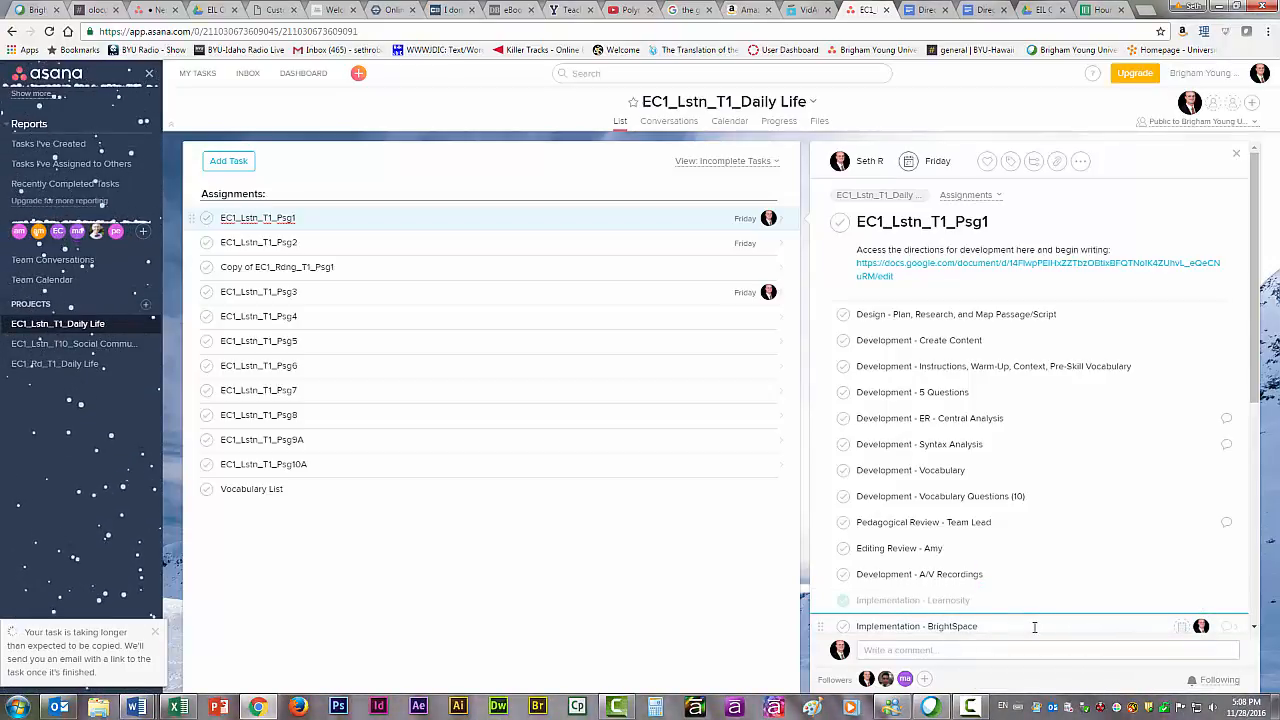
pyautogui.moveTo(1201, 626)
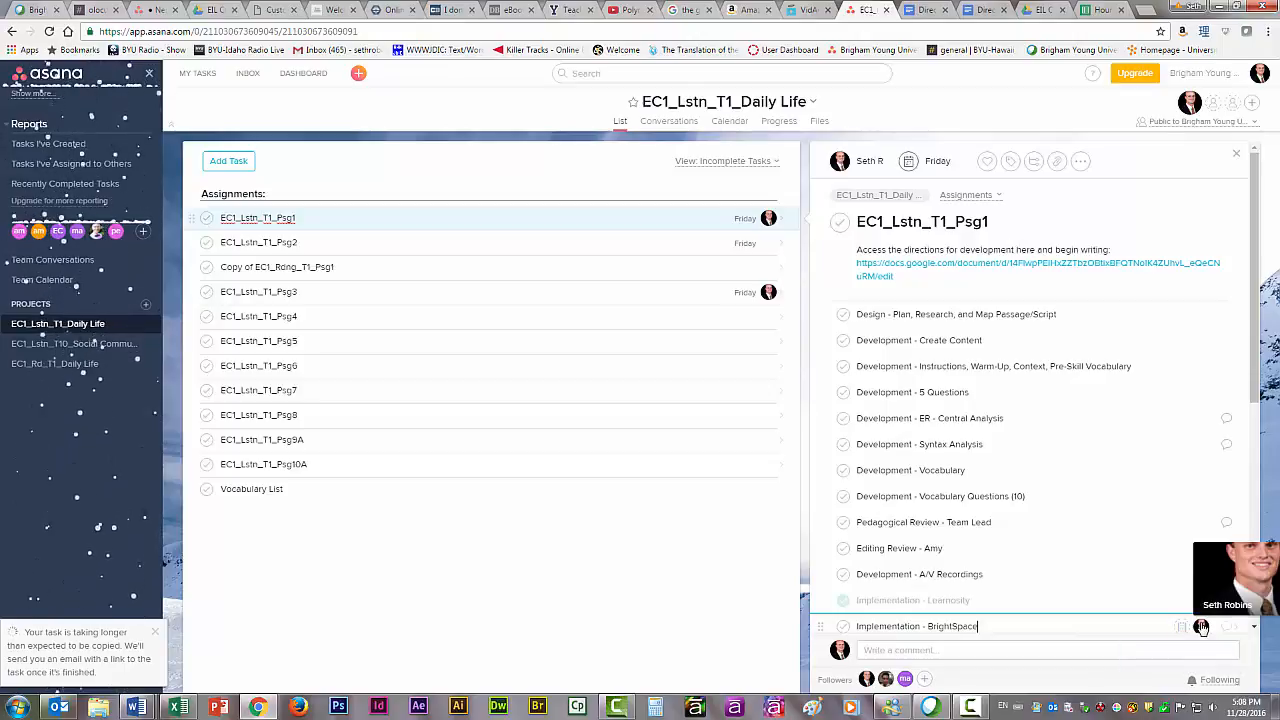
pyautogui.click(843, 628)
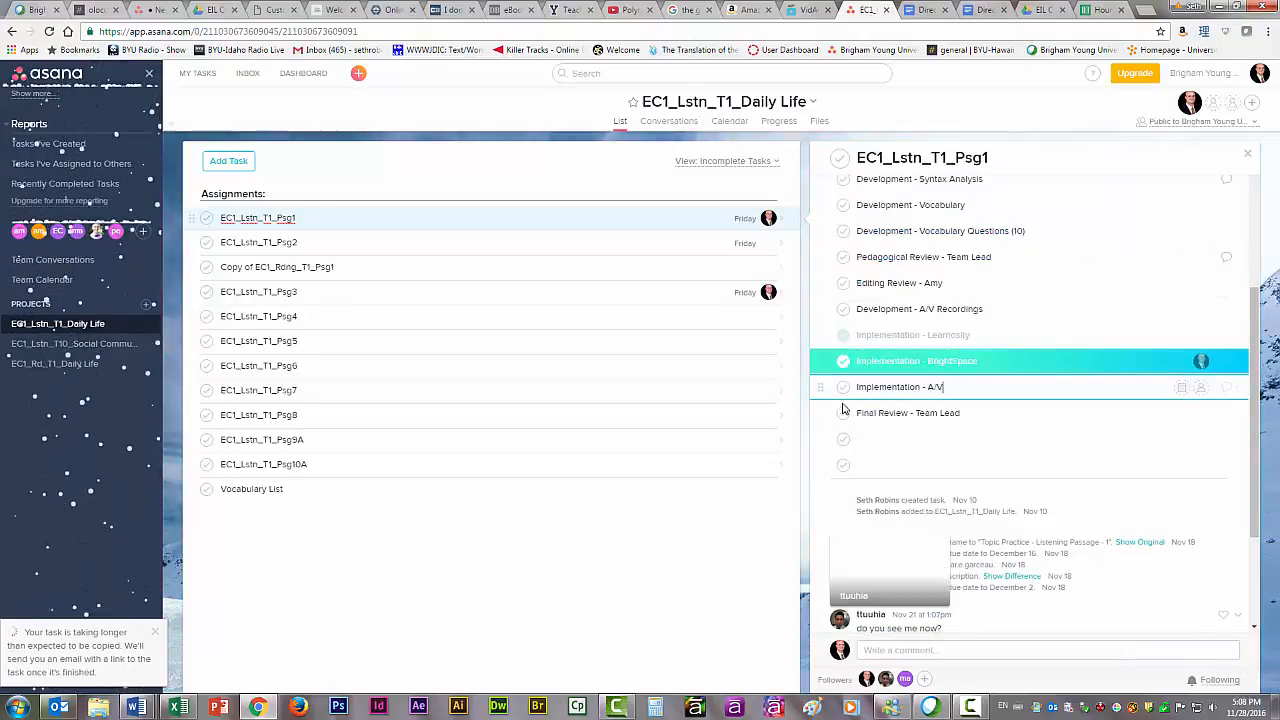
# Set the Implementation - Learnosity and BrightSpace subtasks back to incomplete and remove BrightSpace's assignee.
pyautogui.click(843, 335)
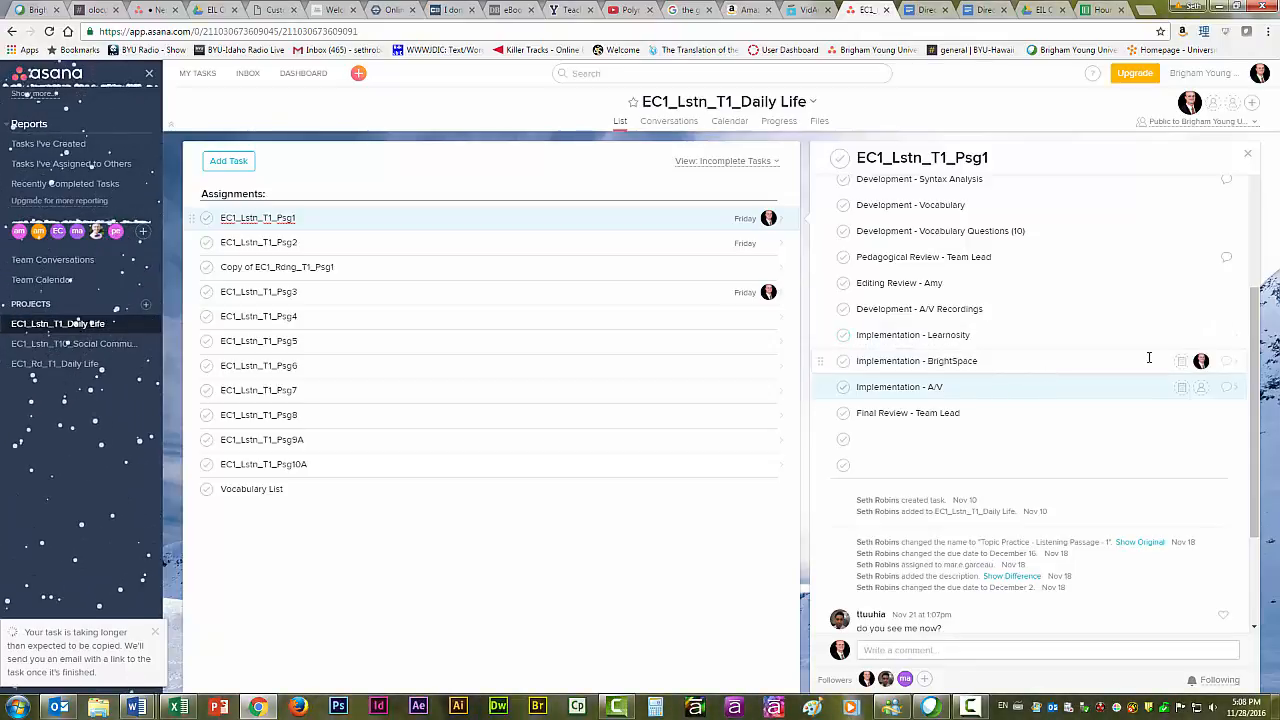
pyautogui.click(1201, 365)
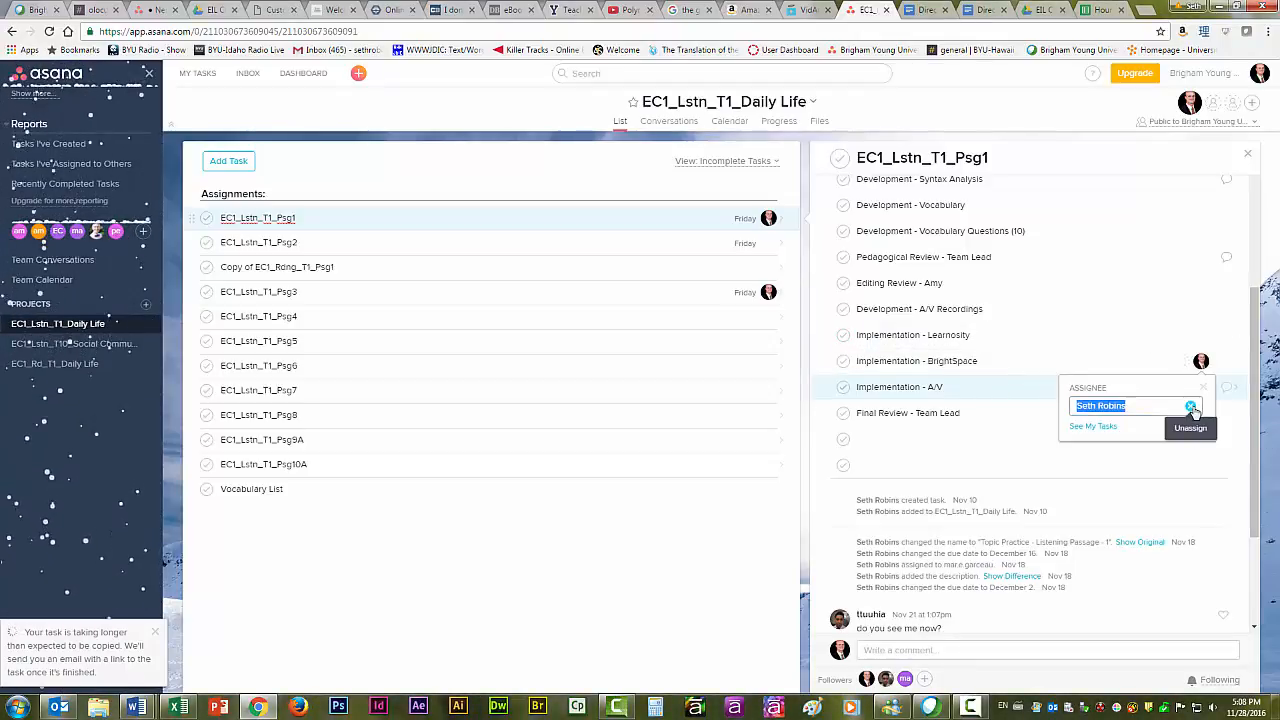
pyautogui.press('Escape')
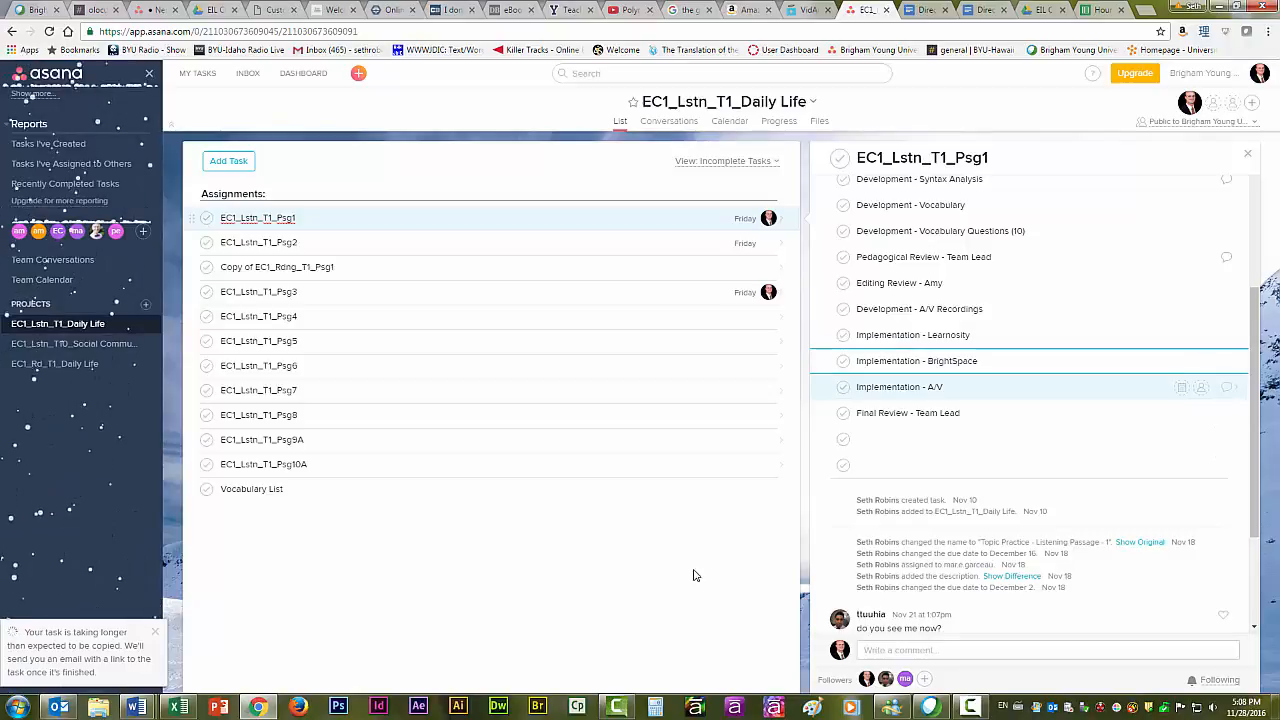
# Copy the EC1_Lstn_T1_Psg1 task as a new task named EC1_Lstn_T1_Psg13, keeping the default included items.
pyautogui.click(520, 217)
pyautogui.scroll(5, 1086, 289)
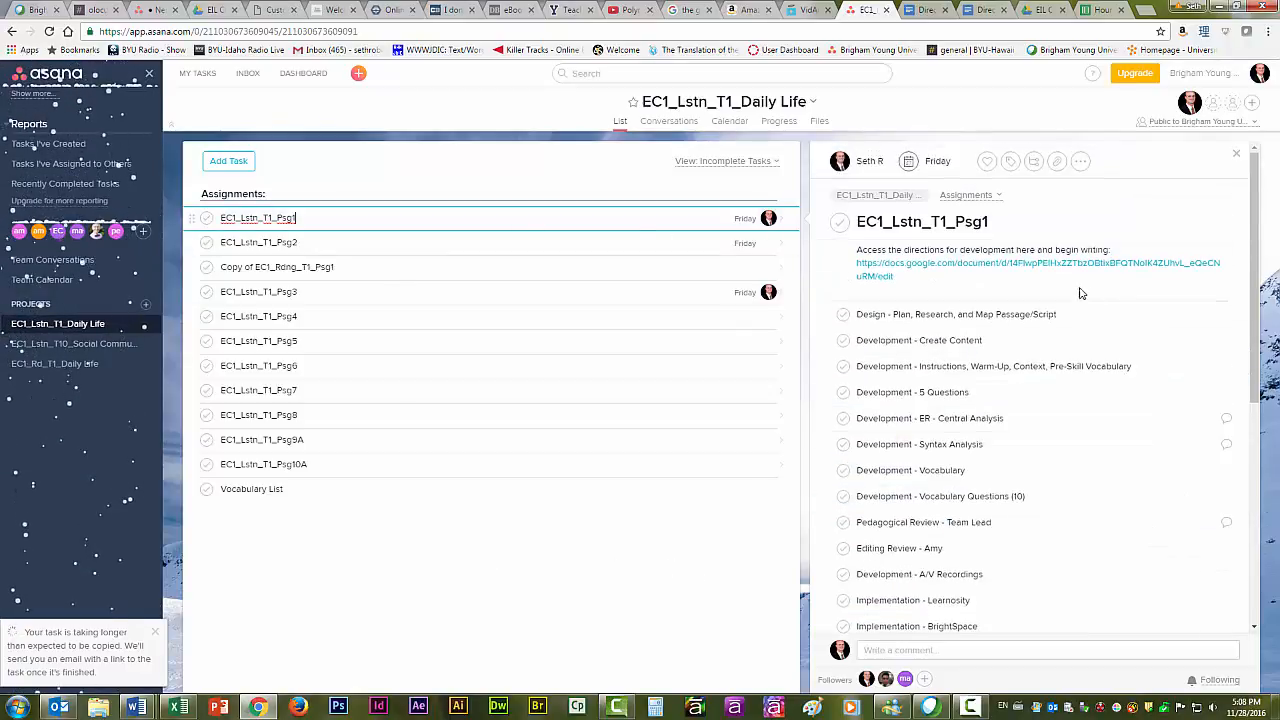
pyautogui.click(376, 242)
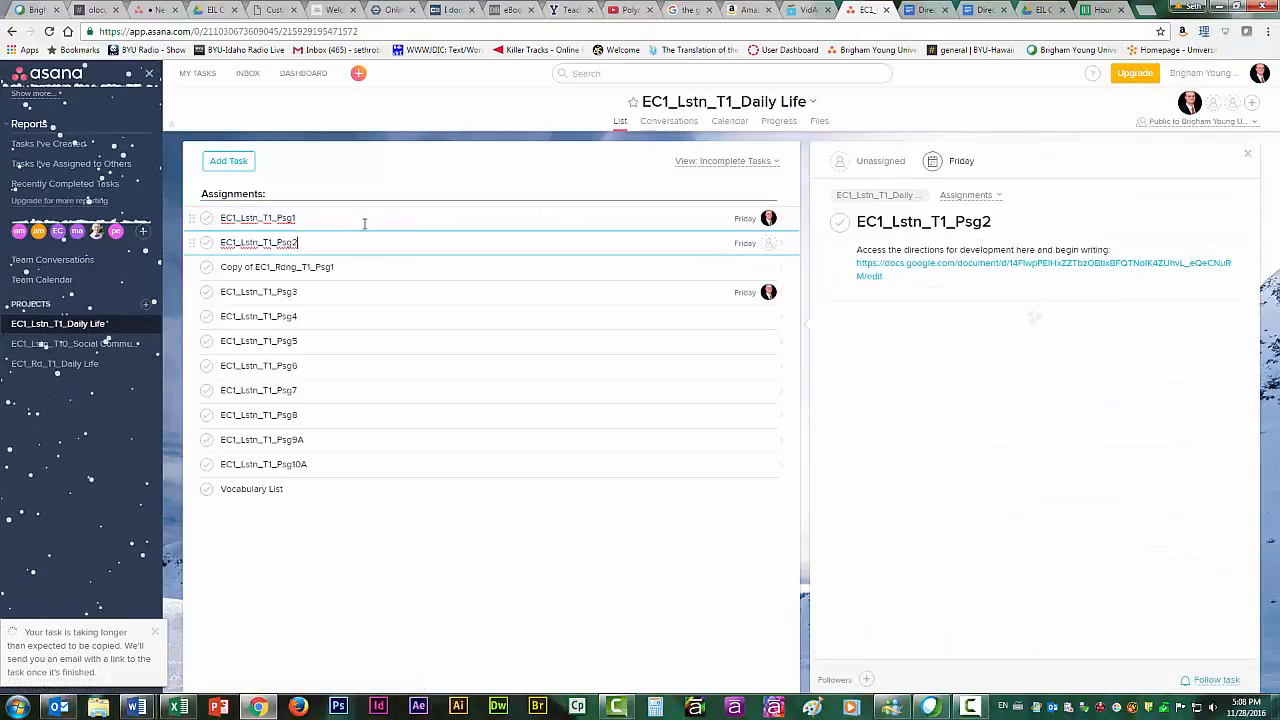
pyautogui.click(364, 222)
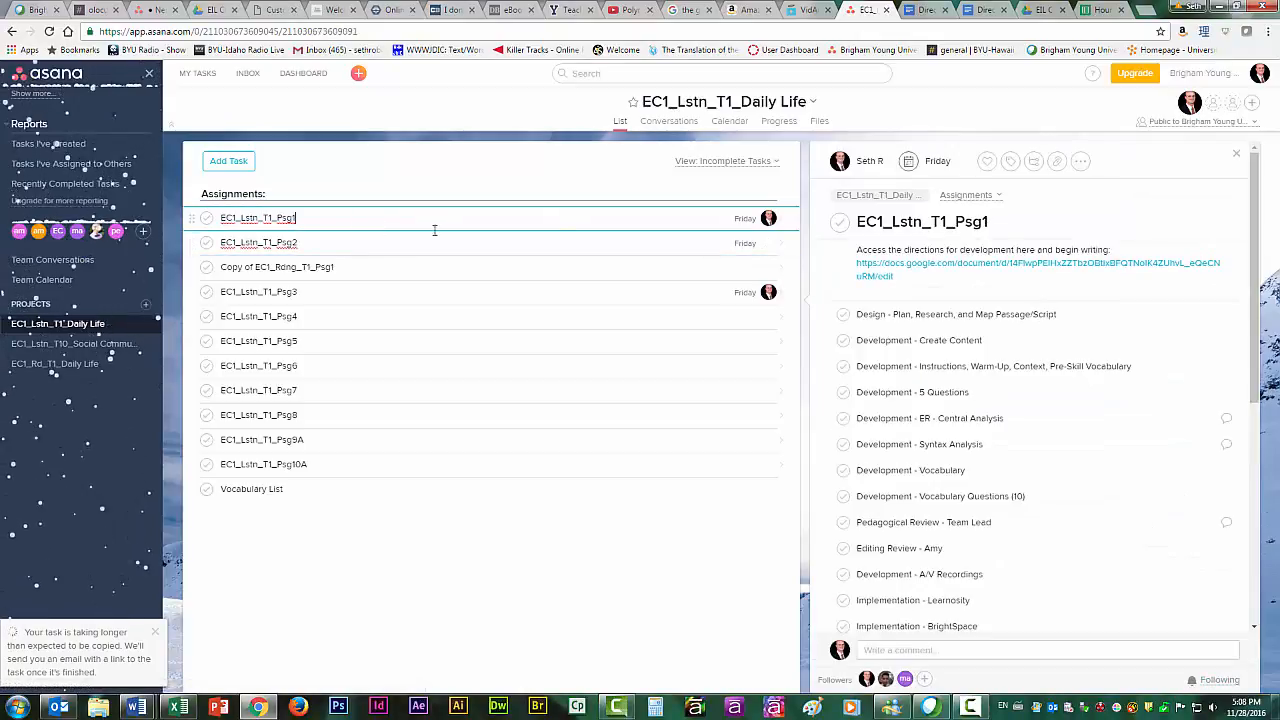
pyautogui.click(1080, 161)
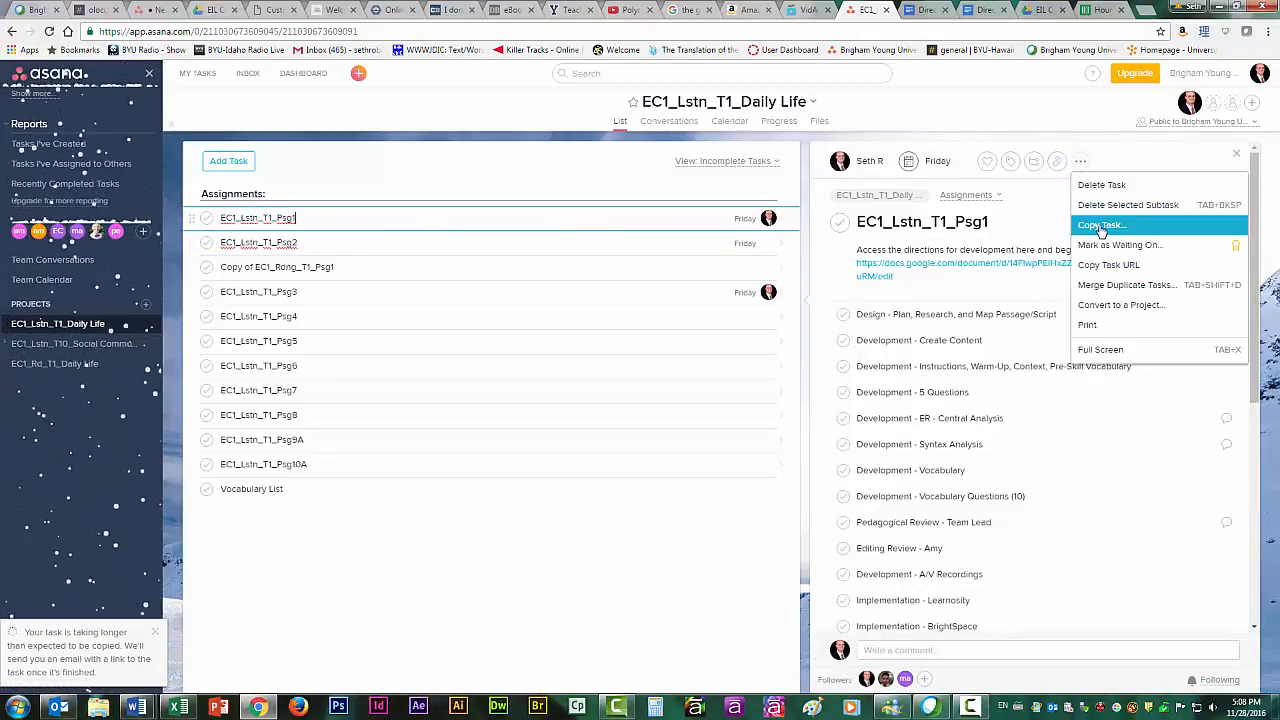
pyautogui.click(1101, 226)
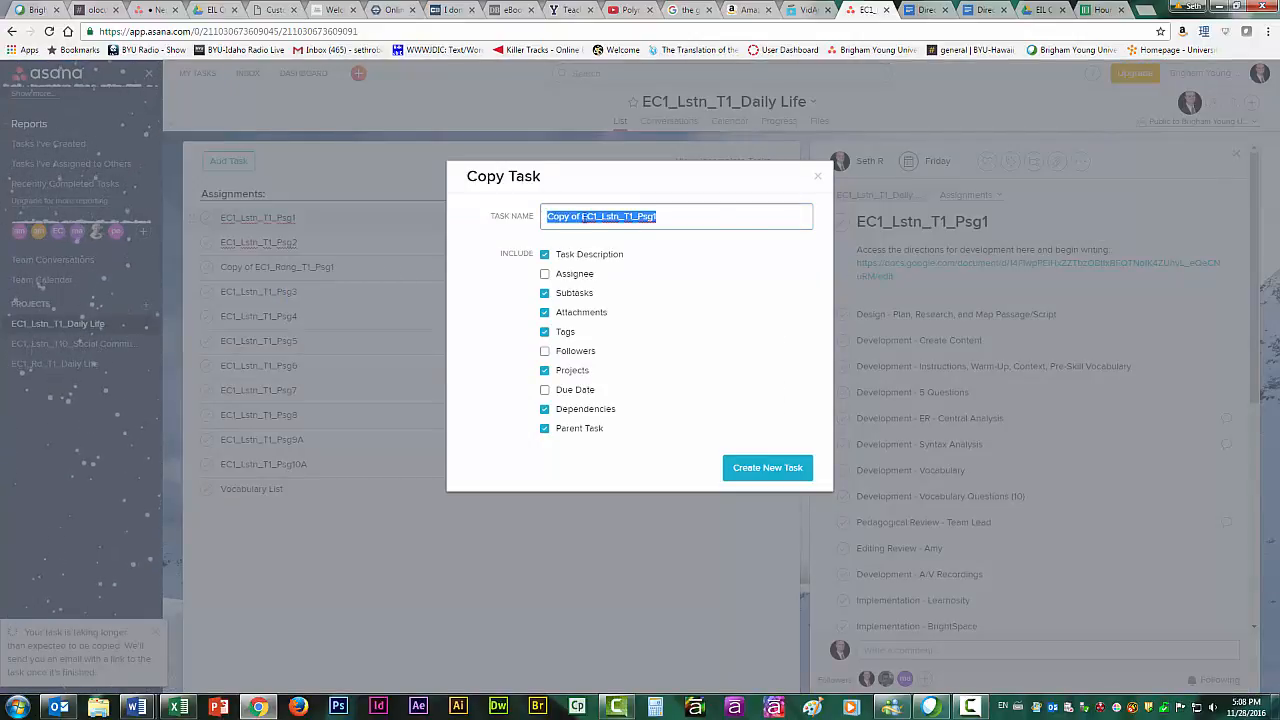
pyautogui.click(585, 219)
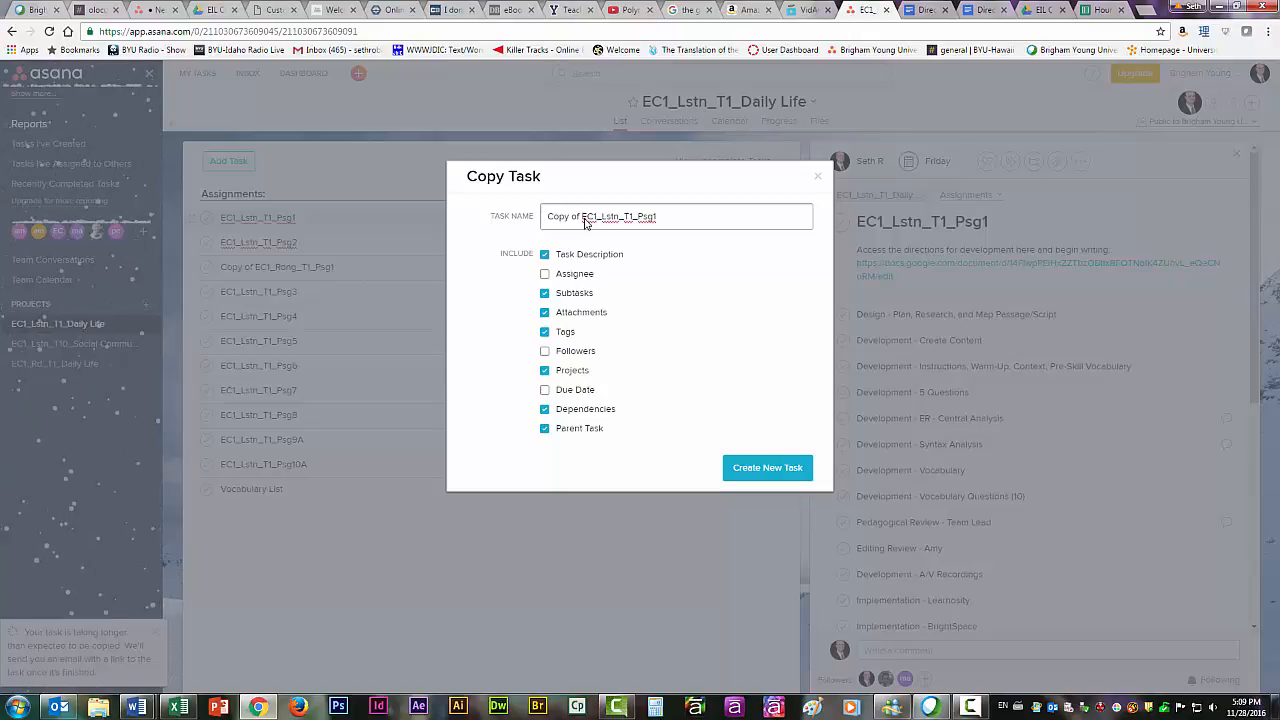
pyautogui.press('BackSpace')
pyautogui.press('BackSpace')
pyautogui.press('BackSpace')
pyautogui.press('BackSpace')
pyautogui.press('BackSpace')
pyautogui.press('BackSpace')
pyautogui.press('BackSpace')
pyautogui.press('BackSpace')
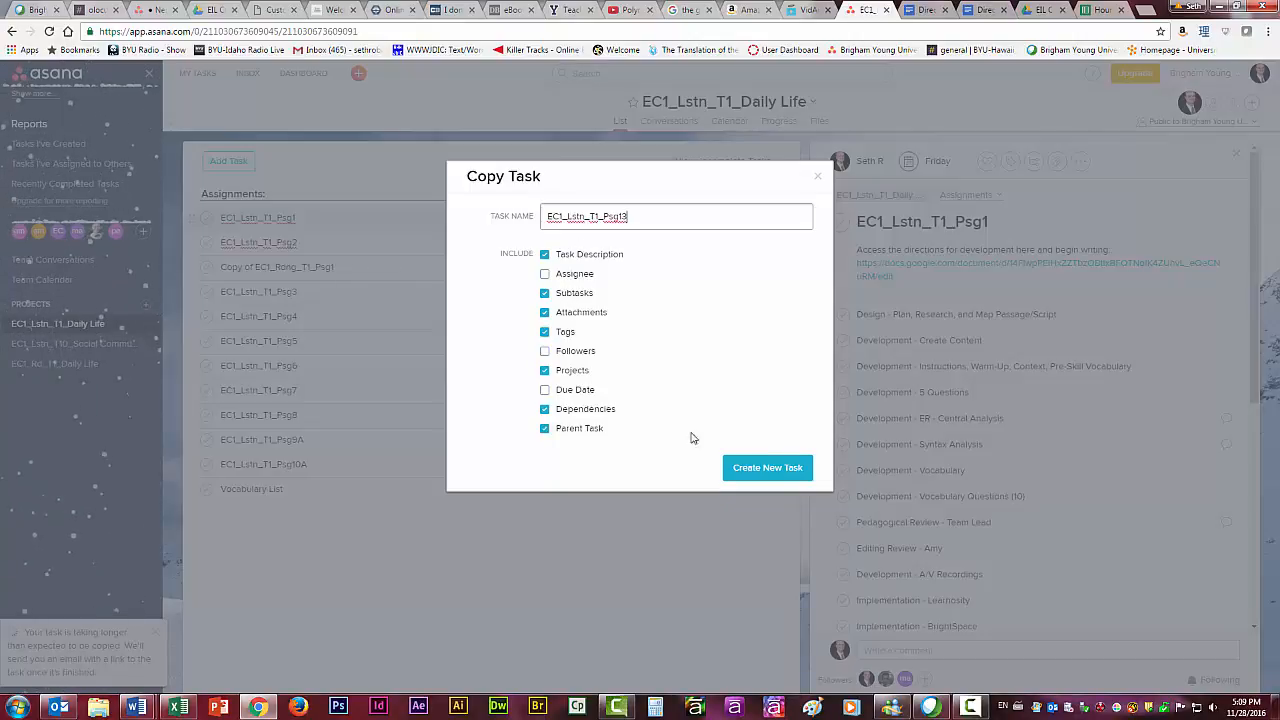
pyautogui.click(792, 474)
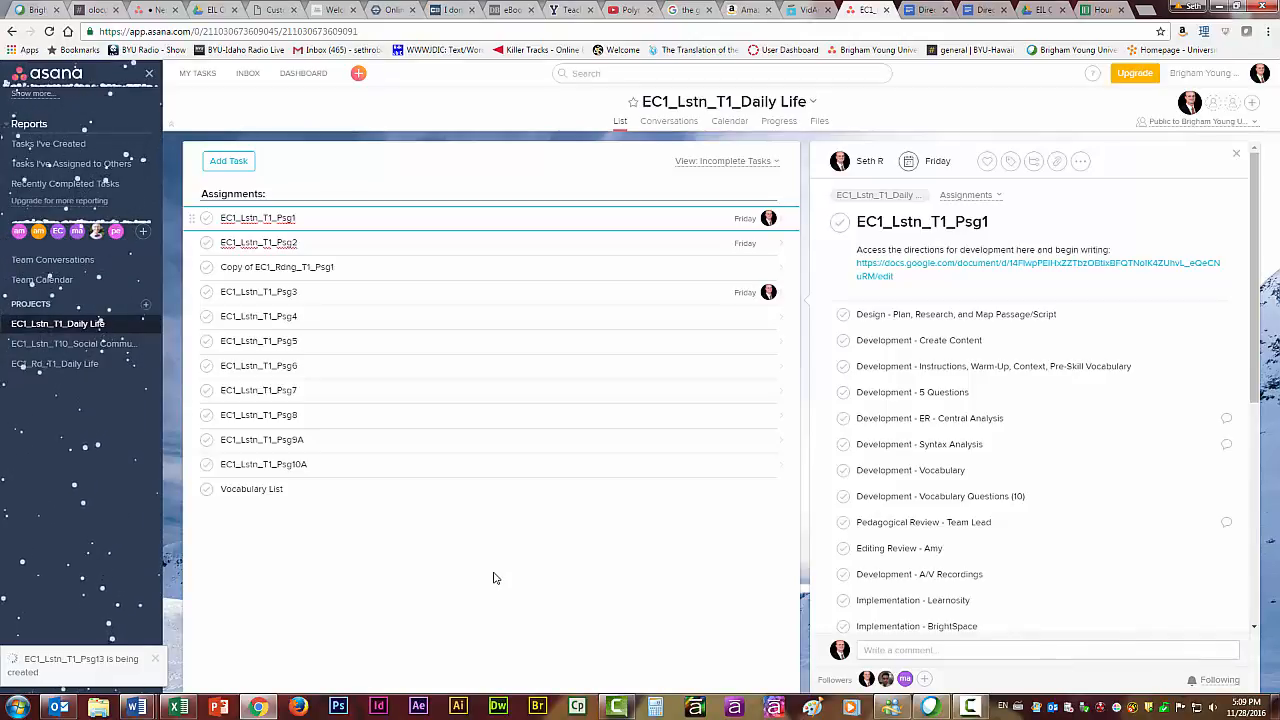
# Open the EC1_Lstn_T10_Social Communication project and review its Copy Project options without creating a copy.
pyautogui.click(80, 345)
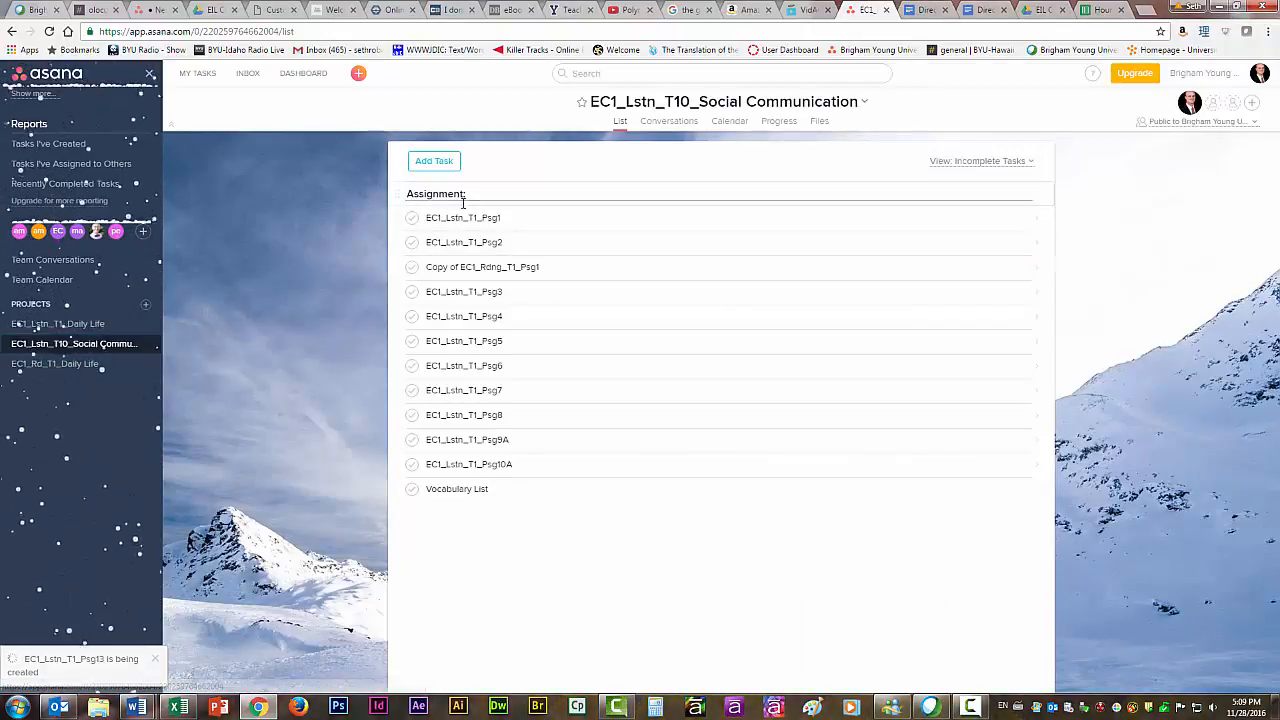
pyautogui.click(149, 345)
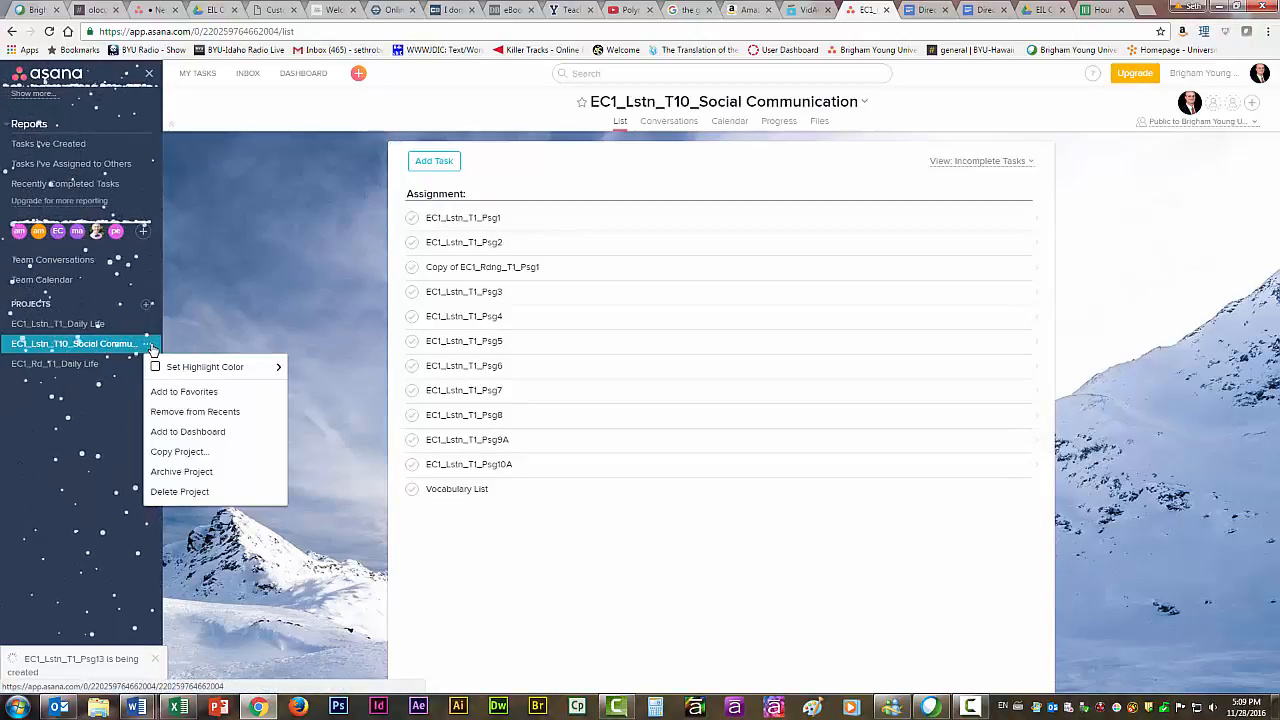
pyautogui.click(170, 451)
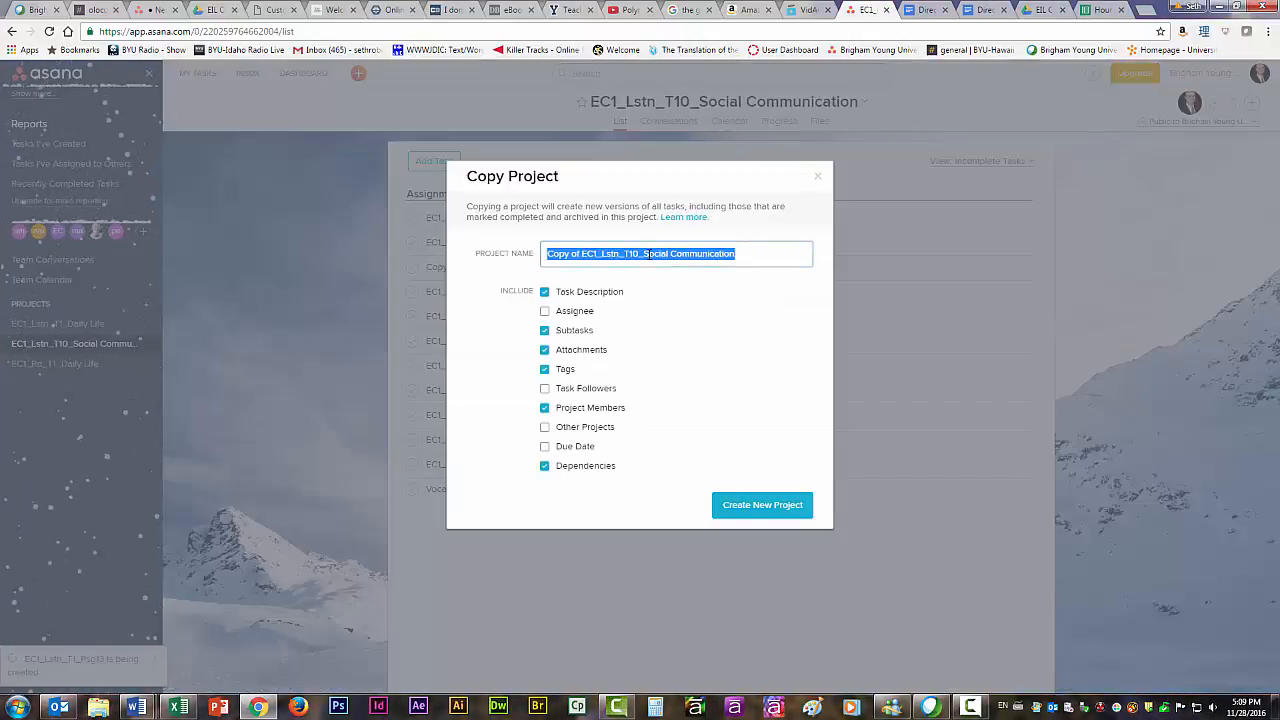
pyautogui.click(762, 507)
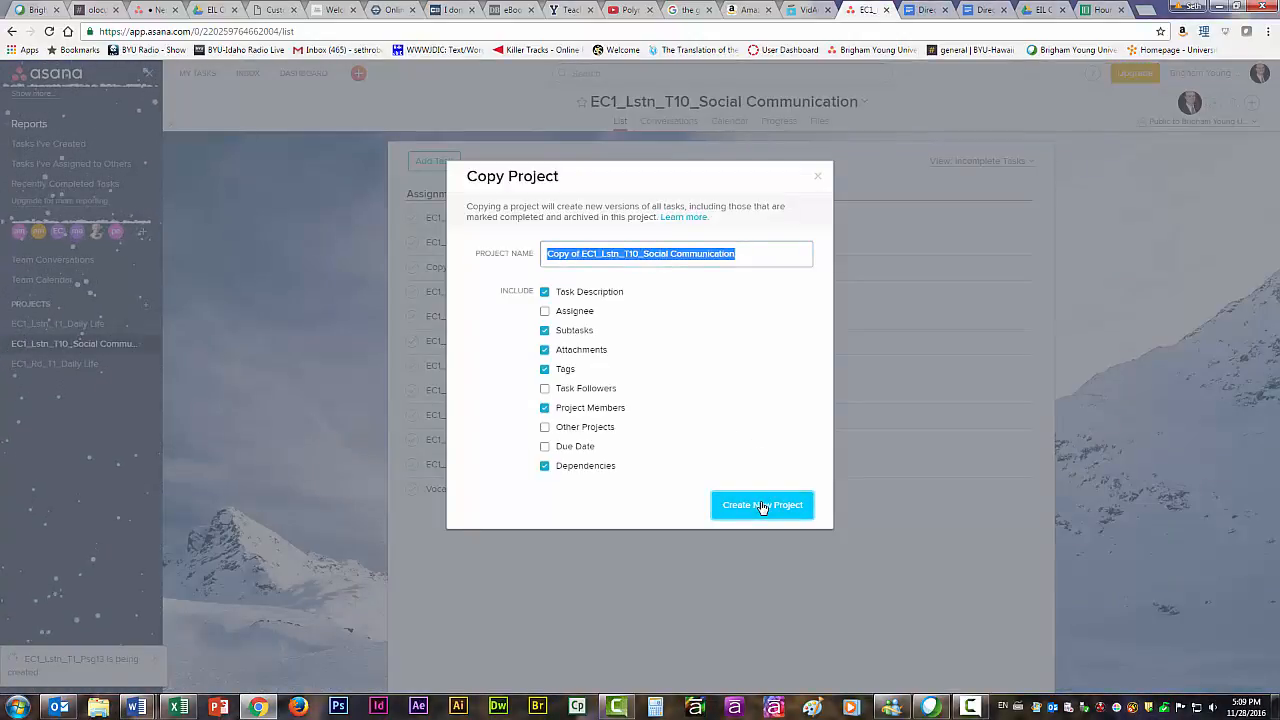
pyautogui.click(817, 177)
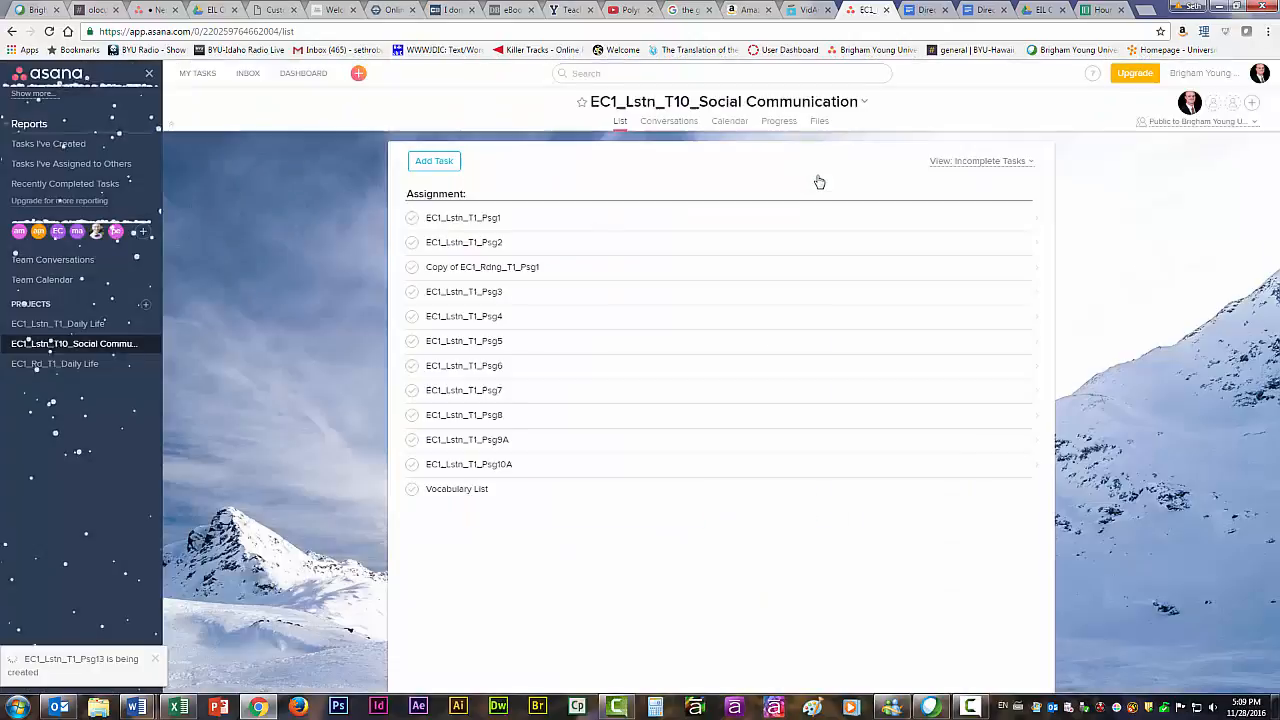